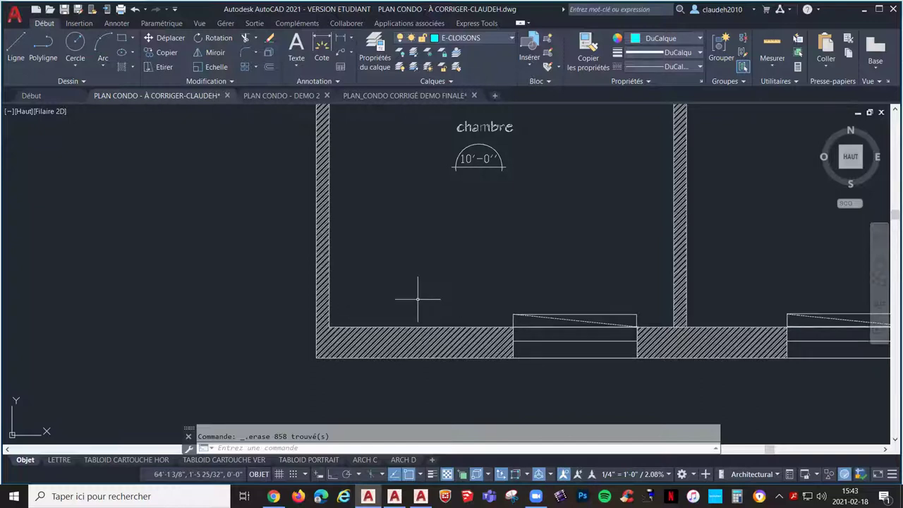
- Erase the individual hatch lines from the chambre's lower-left exterior wall corner and the stretch of left wall just above it
left_click(410, 228)
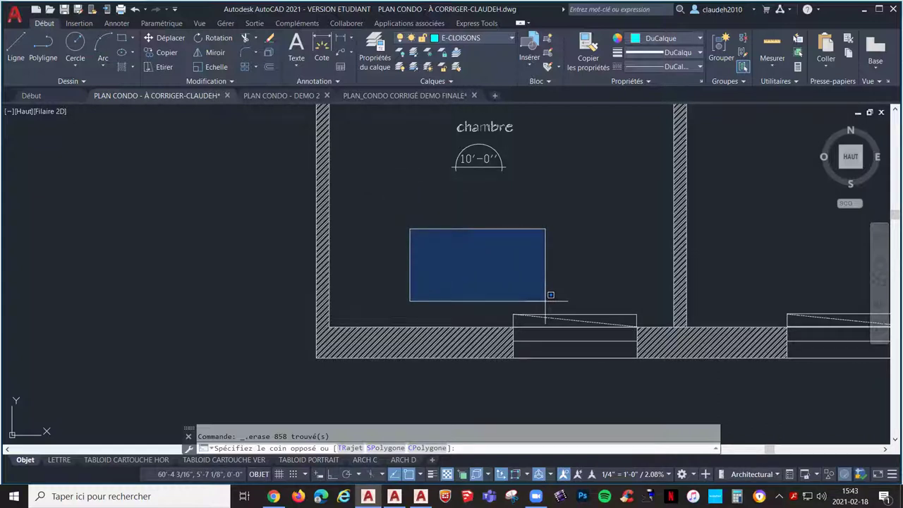
left_click(545, 299)
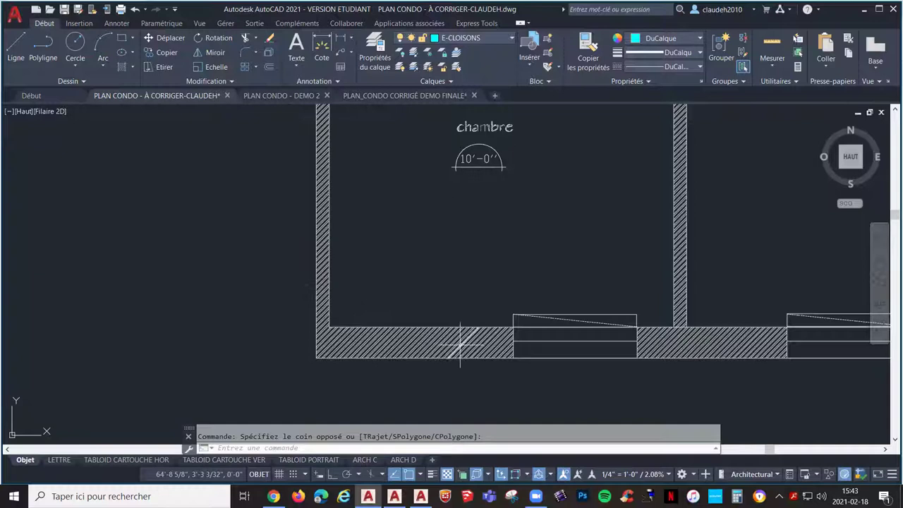
left_click(252, 198)
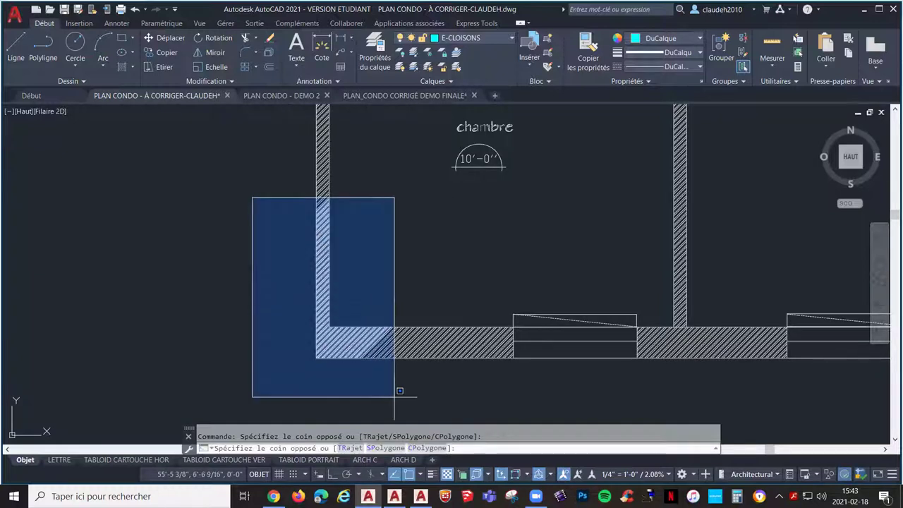
left_click(494, 408)
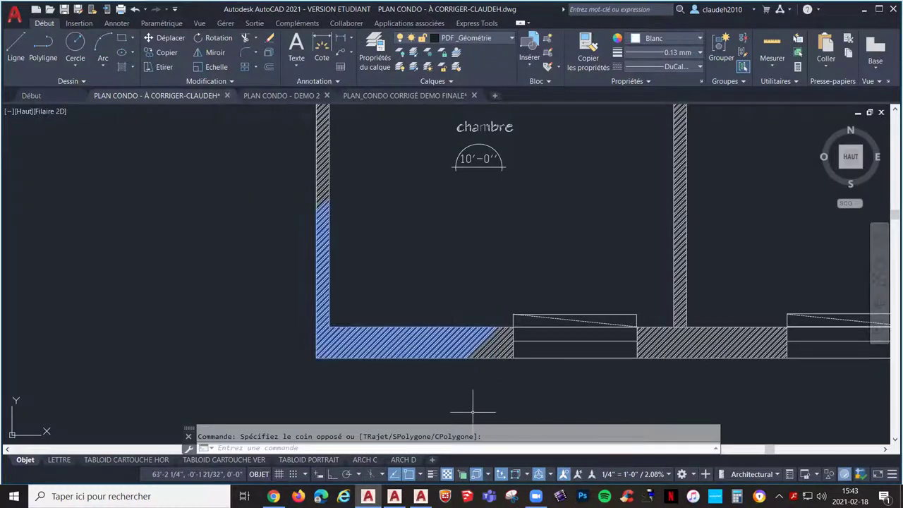
key("Delete")
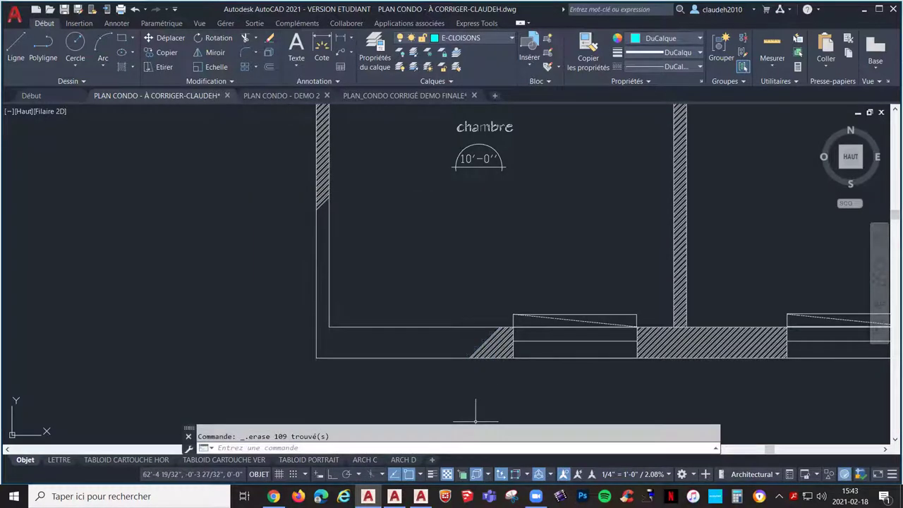
left_click(249, 118)
left_click(354, 254)
key("Delete")
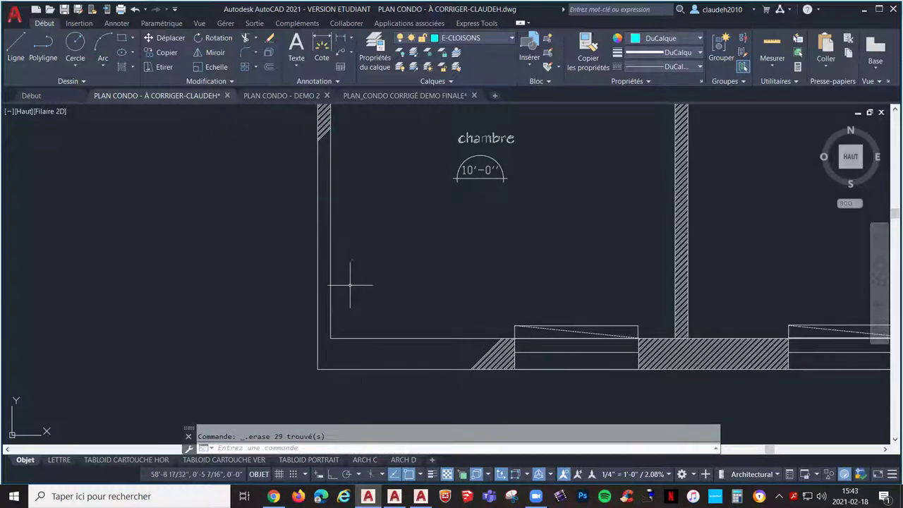
- Erase the hatch lines from the chambre's left exterior wall up to just below the rangement doors
scroll(348, 285, "down", 3)
scroll(363, 234, "up", 3)
middle_click_drag(364, 234, 396, 418)
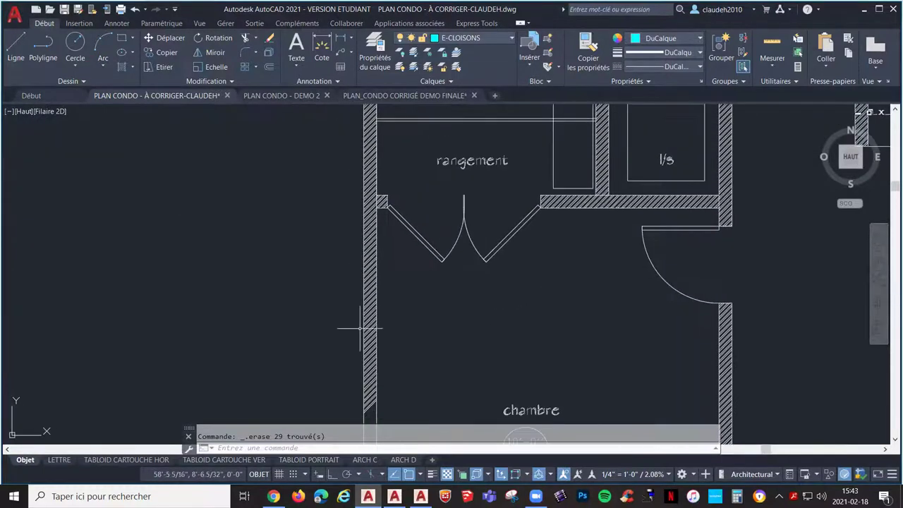
left_click(309, 233)
left_click(437, 414)
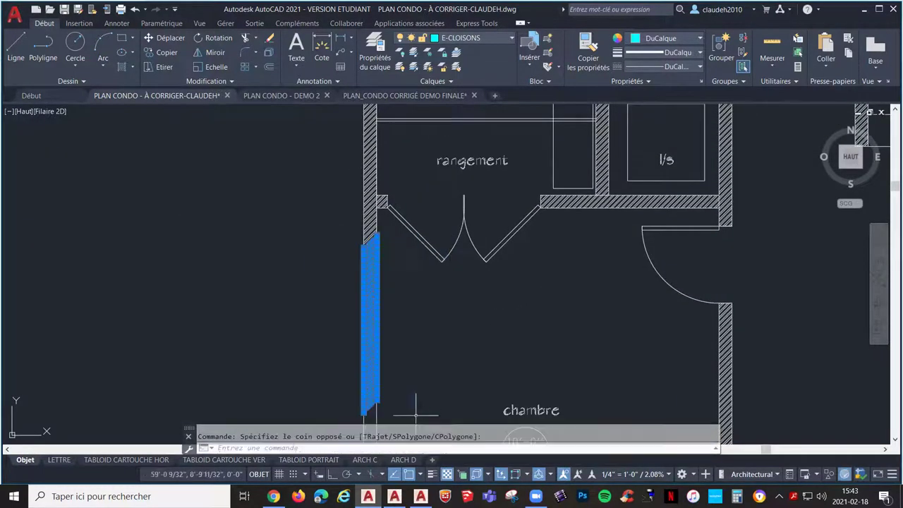
key("Delete")
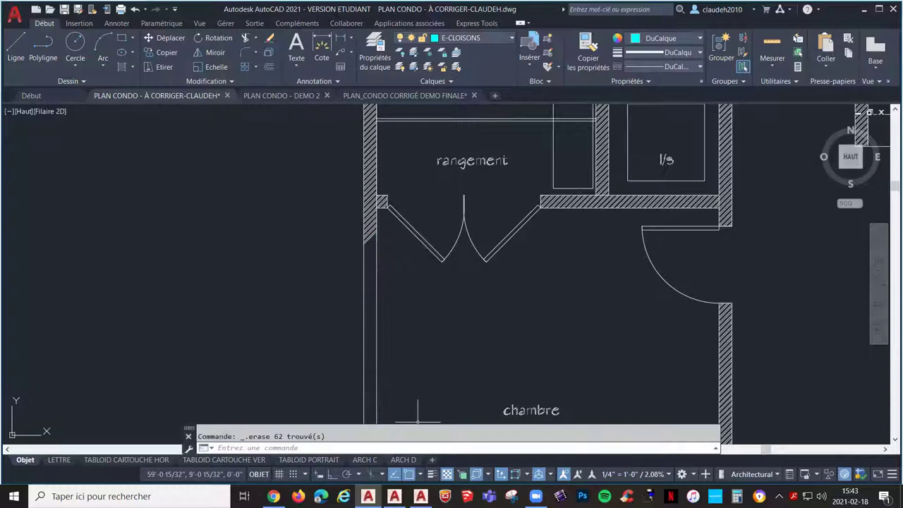
- Erase the rectangle with the dashed diagonal along the inner side of the chambre window, including the small hatch lines beside it
scroll(417, 421, "down", 4)
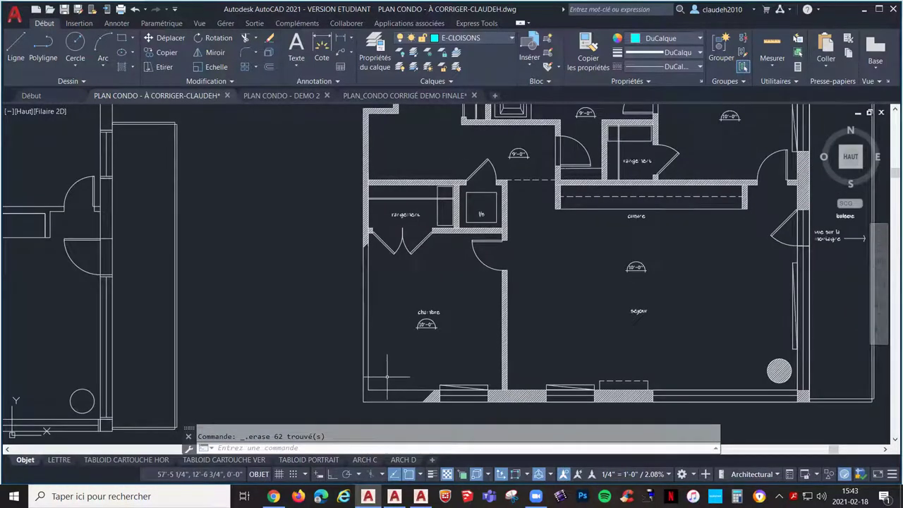
scroll(392, 414, "up", 4)
scroll(515, 381, "up", 5)
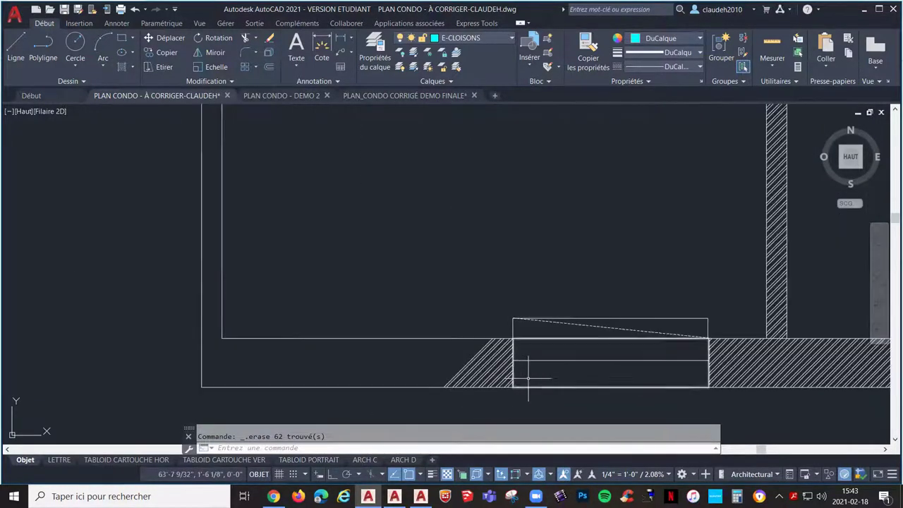
scroll(557, 366, "down", 3)
middle_click_drag(574, 363, 285, 385)
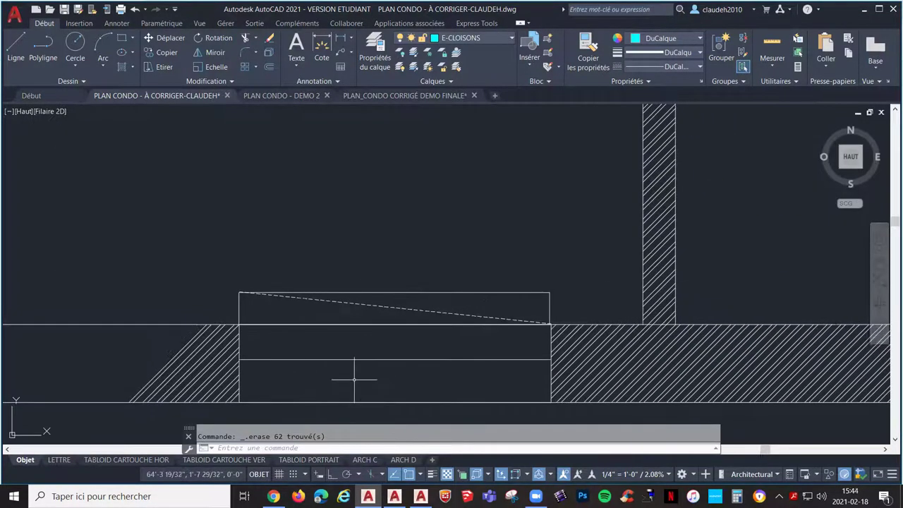
scroll(283, 307, "up", 3)
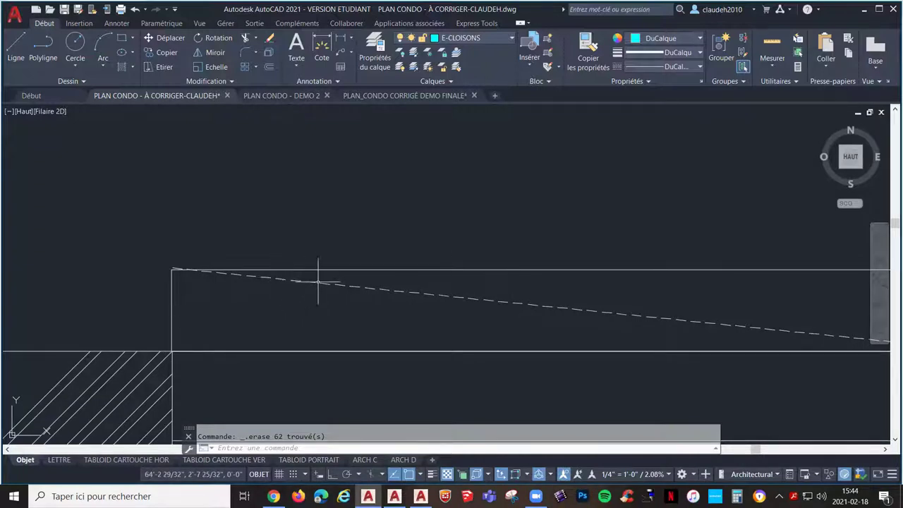
scroll(388, 298, "down", 3)
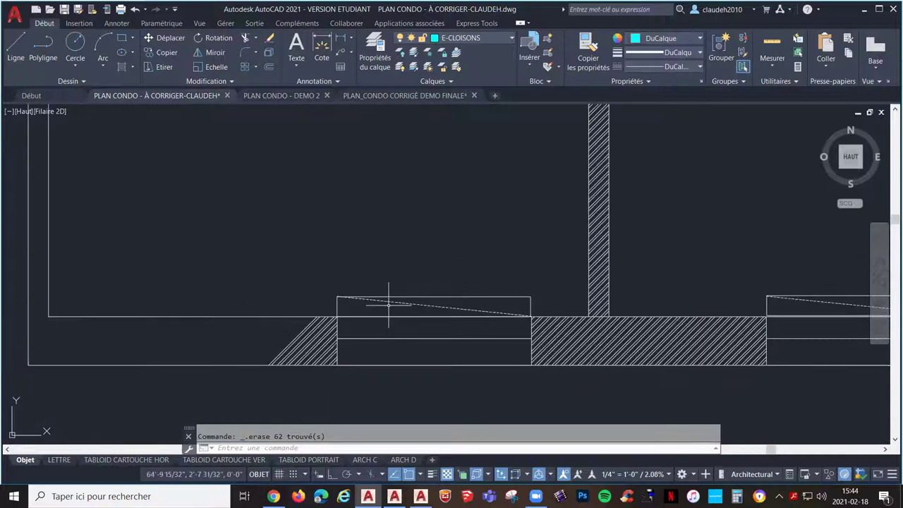
left_click(288, 254)
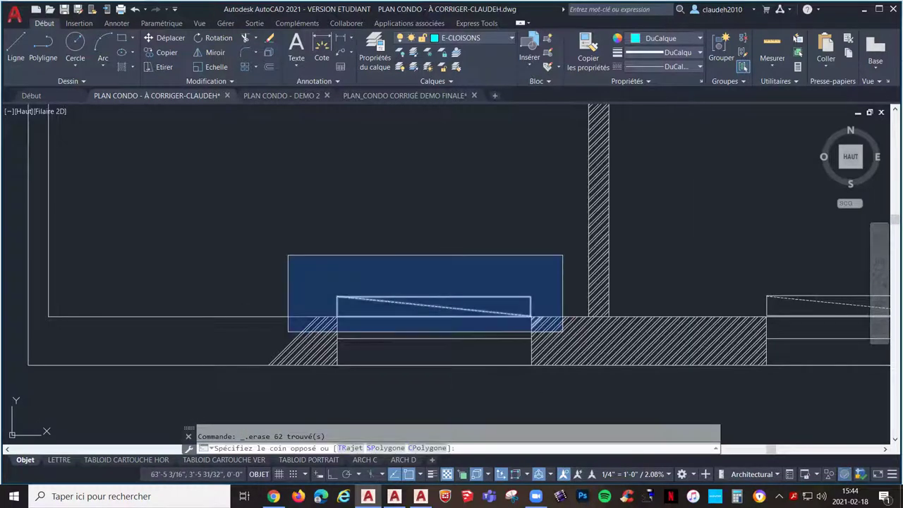
left_click(565, 331)
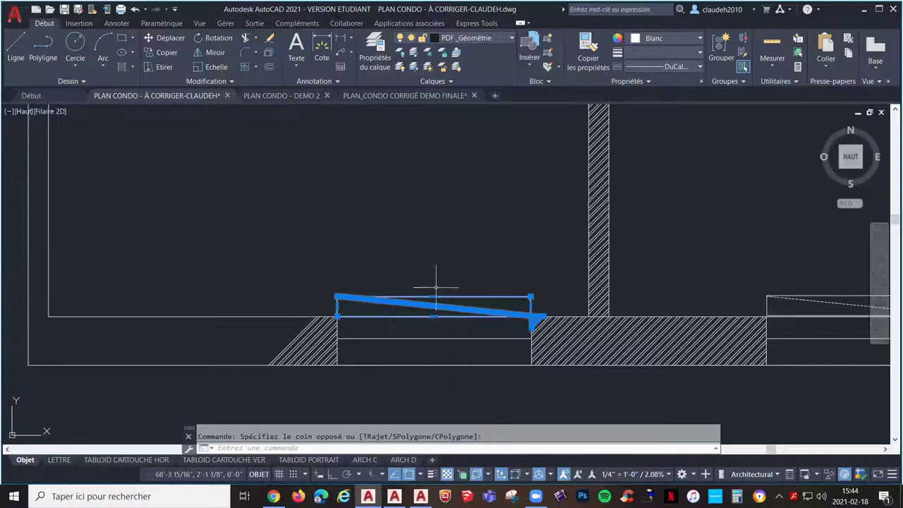
key("Delete")
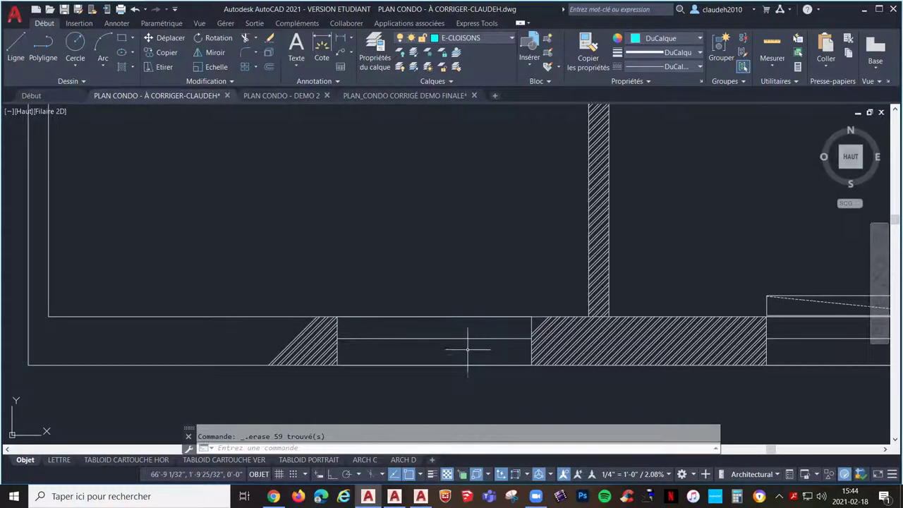
- Erase the leftover hatch lines in the bottom wall immediately left of the chambre window
left_click(216, 277)
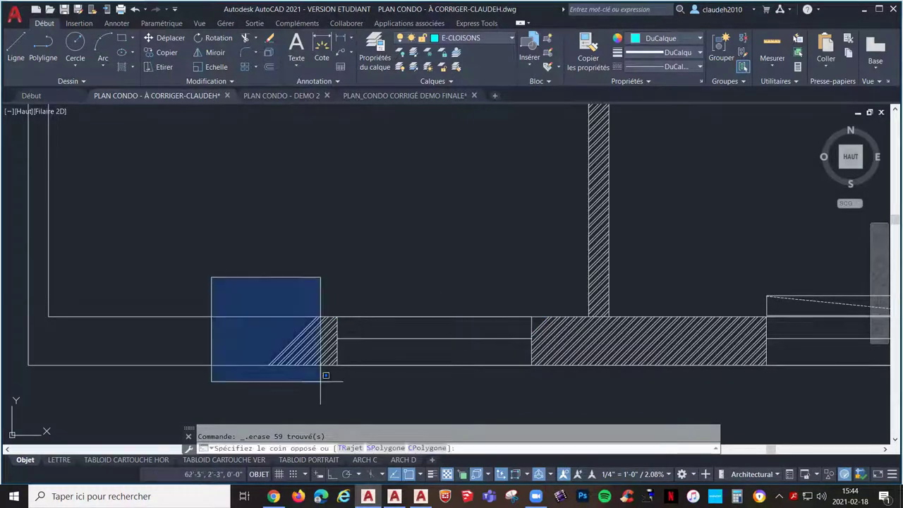
left_click(358, 408)
key("Delete")
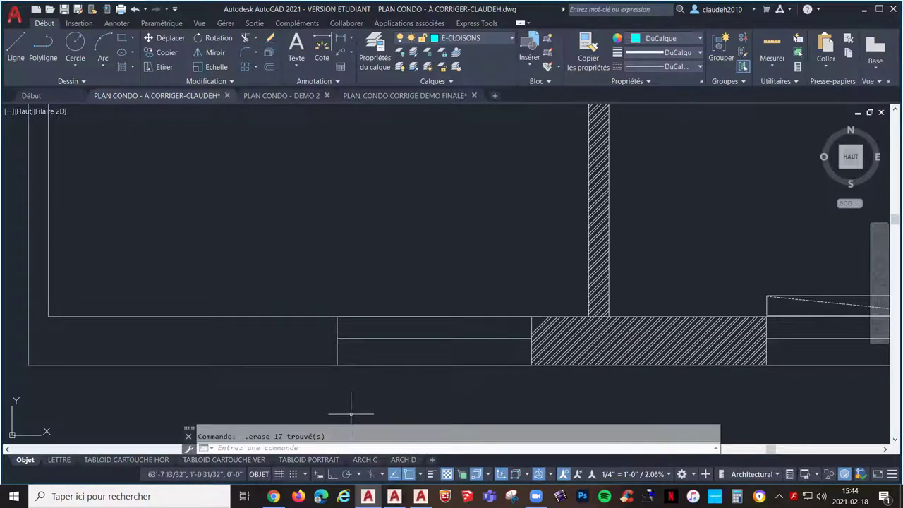
- Examine the inner and outer wall outlines around the chambre and the extent of the condo's inner contour by selecting them
scroll(459, 414, "down", 2)
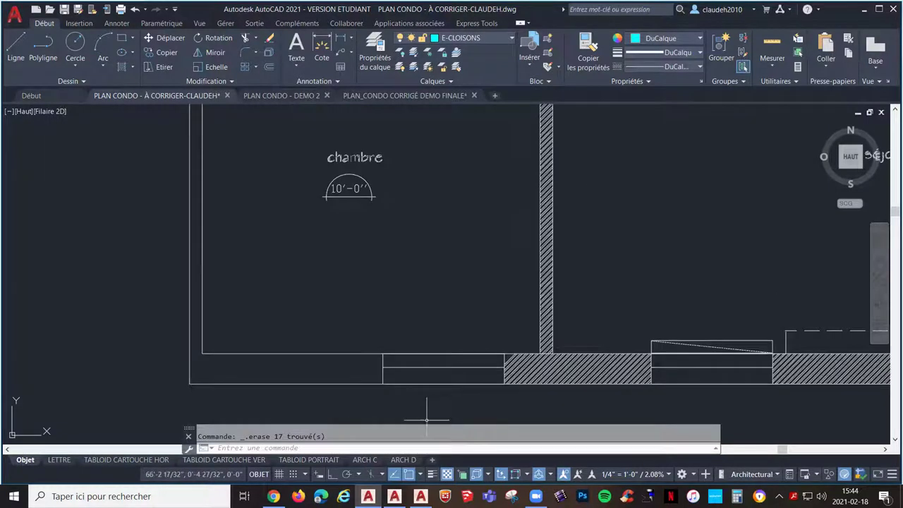
left_click(288, 402)
left_click(219, 314)
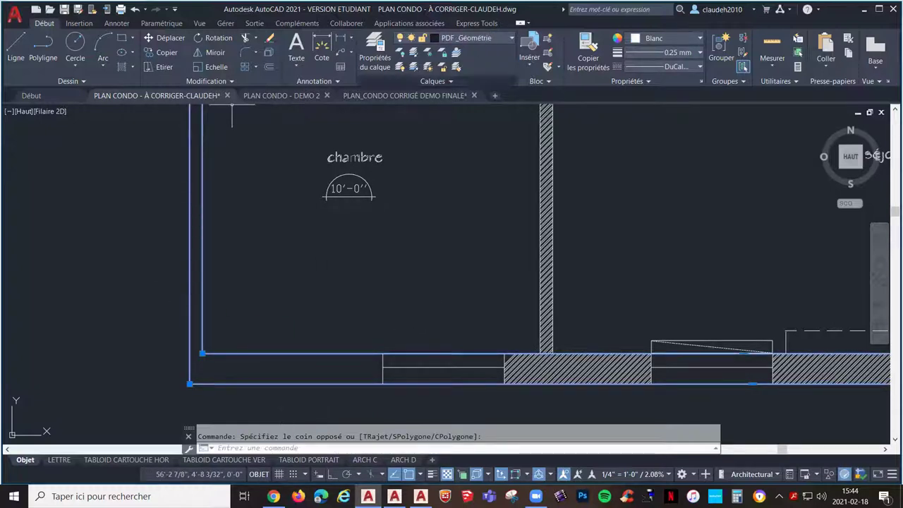
key("Escape")
scroll(404, 204, "down", 5)
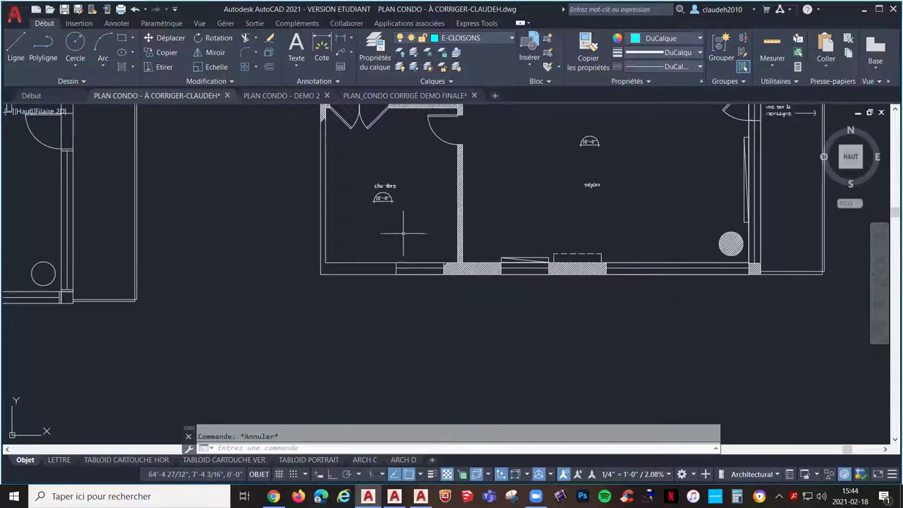
scroll(409, 232, "down", 1)
scroll(390, 259, "down", 1)
middle_click_drag(391, 259, 347, 349)
left_click(321, 365)
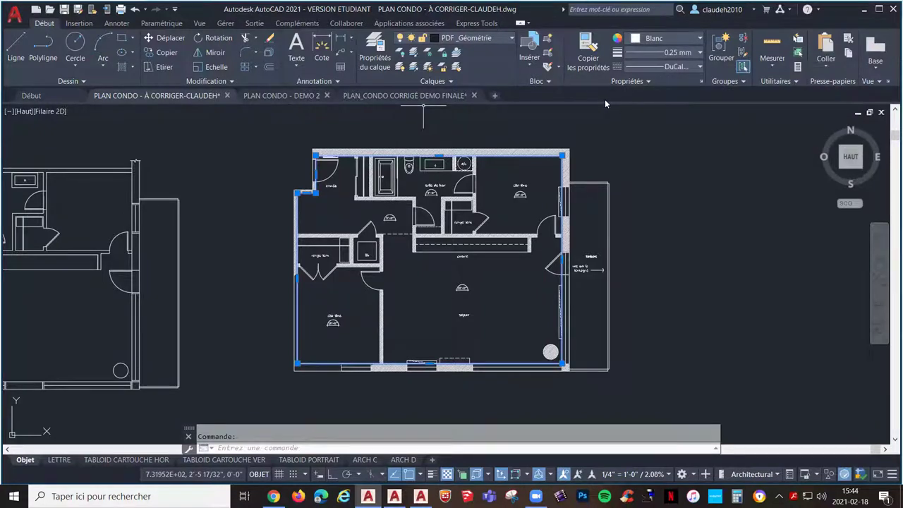
key("Escape")
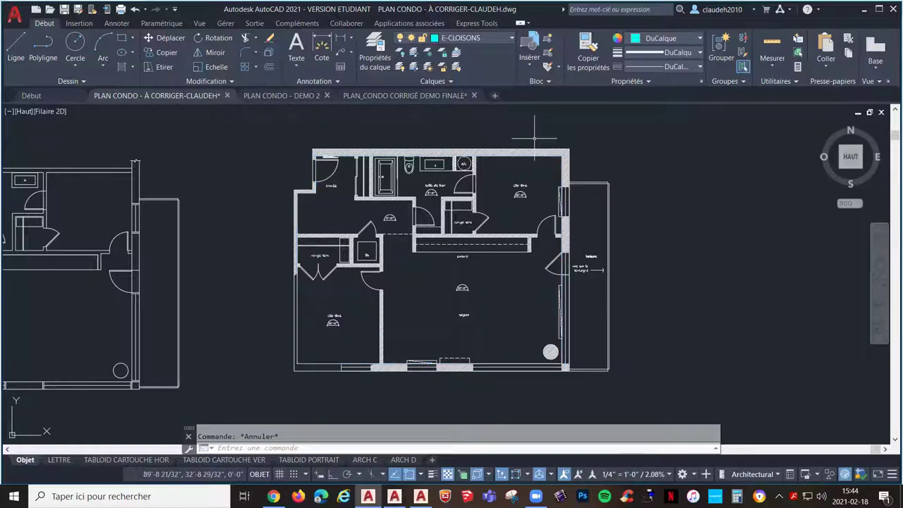
- Select the entire condo plan with its balcony and assign all its objects to layer 0
left_click(613, 392)
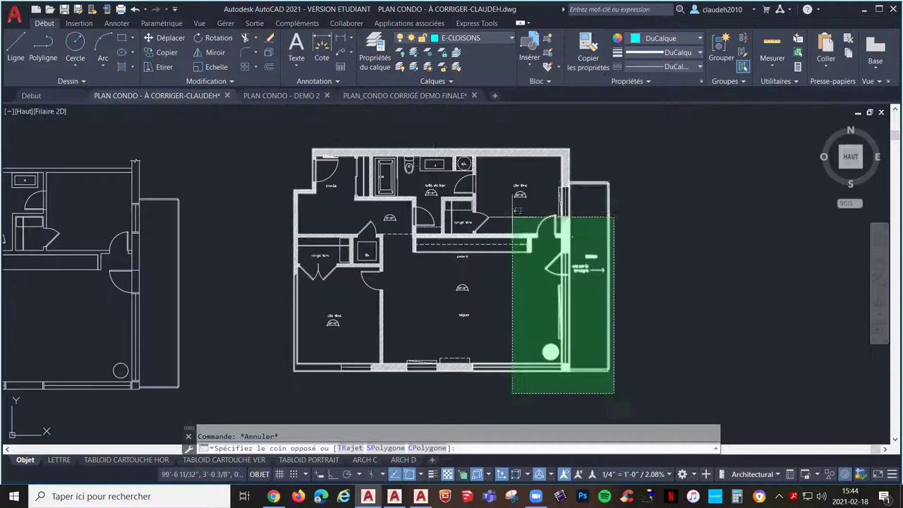
left_click(272, 125)
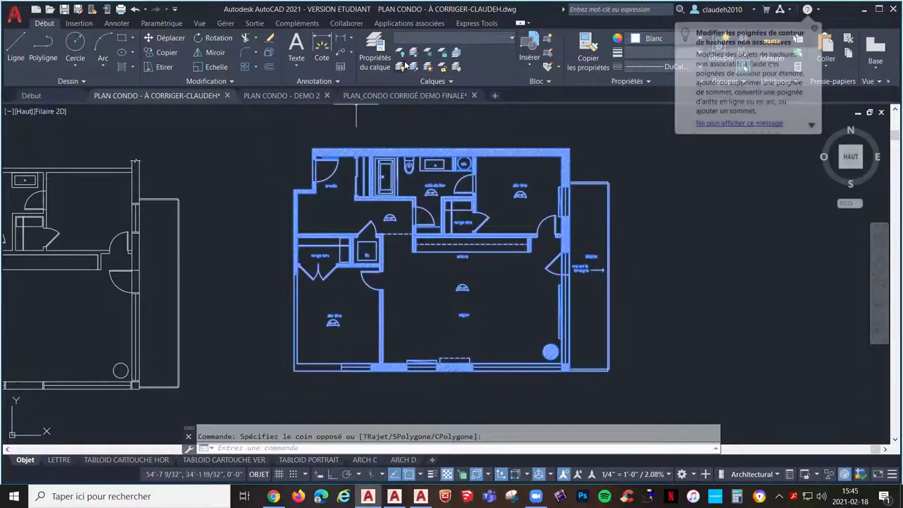
left_click(474, 38)
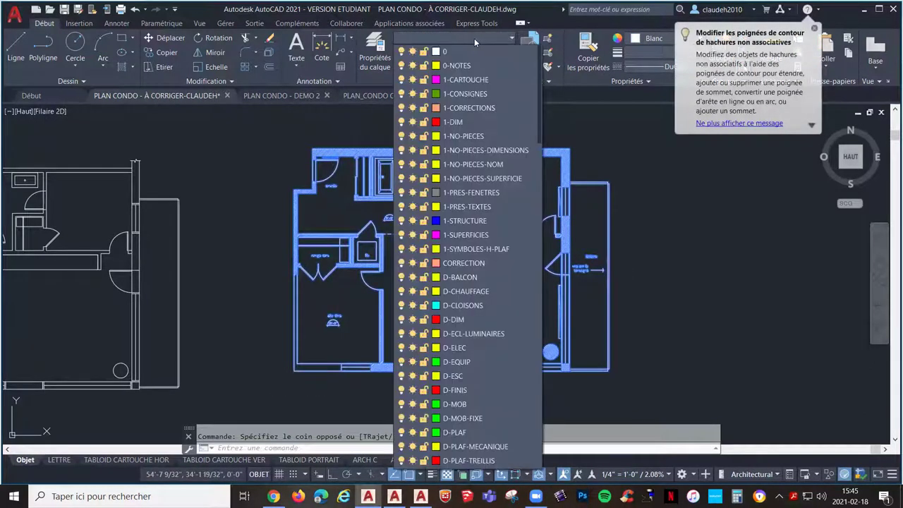
key("Escape")
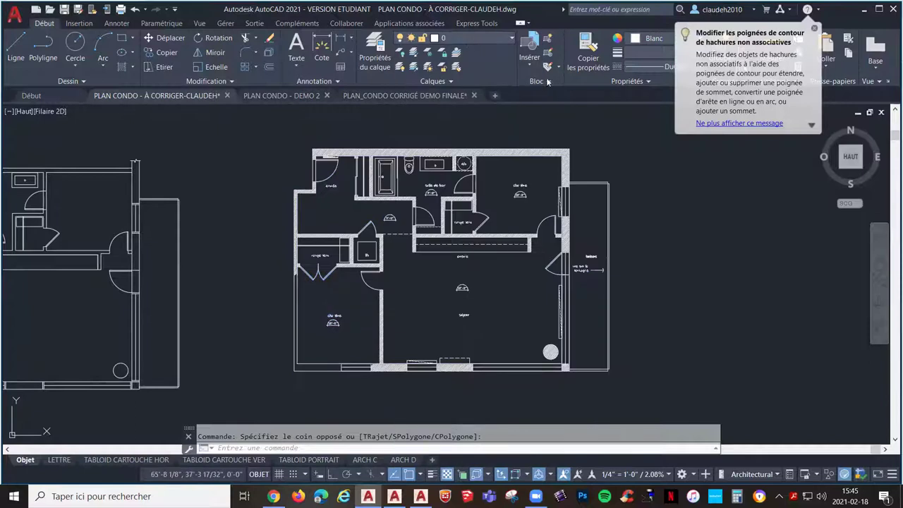
left_click(814, 29)
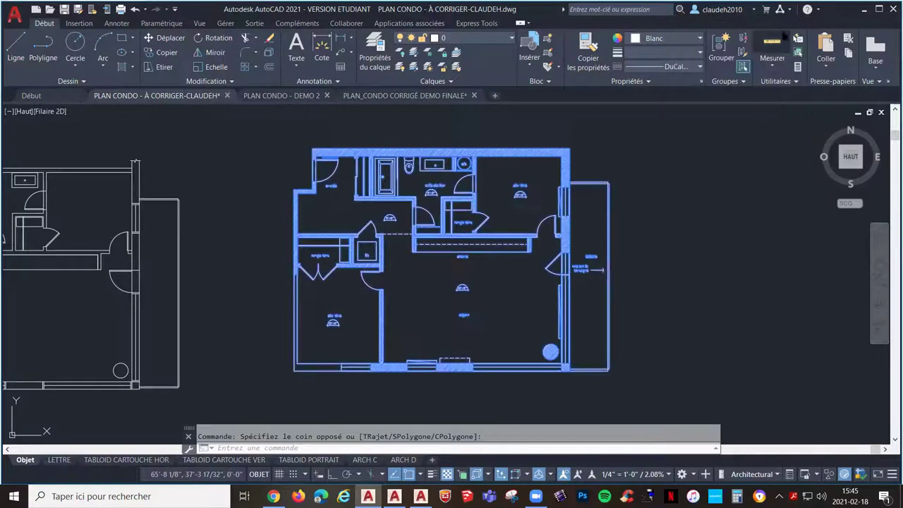
- Set the colour, lineweight and linetype of the selected plan objects to DuCalque and clear the selection
left_click(680, 38)
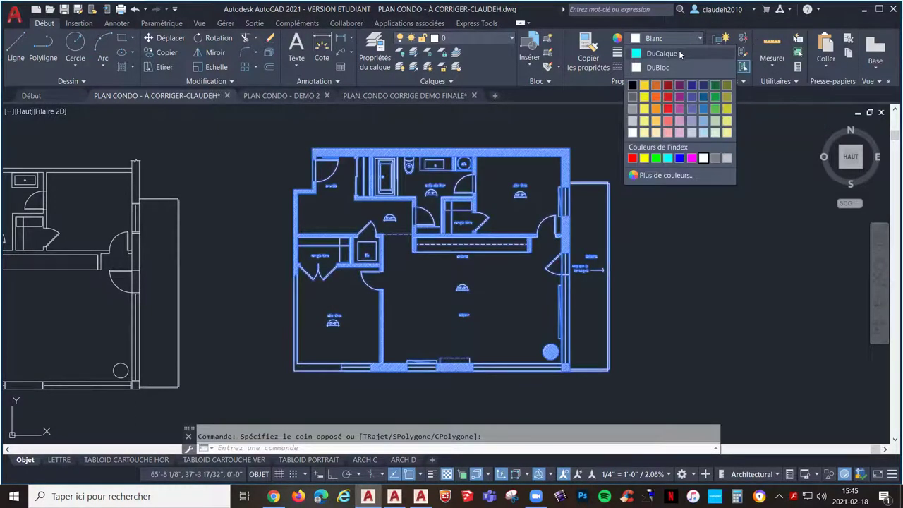
left_click(669, 53)
left_click(663, 53)
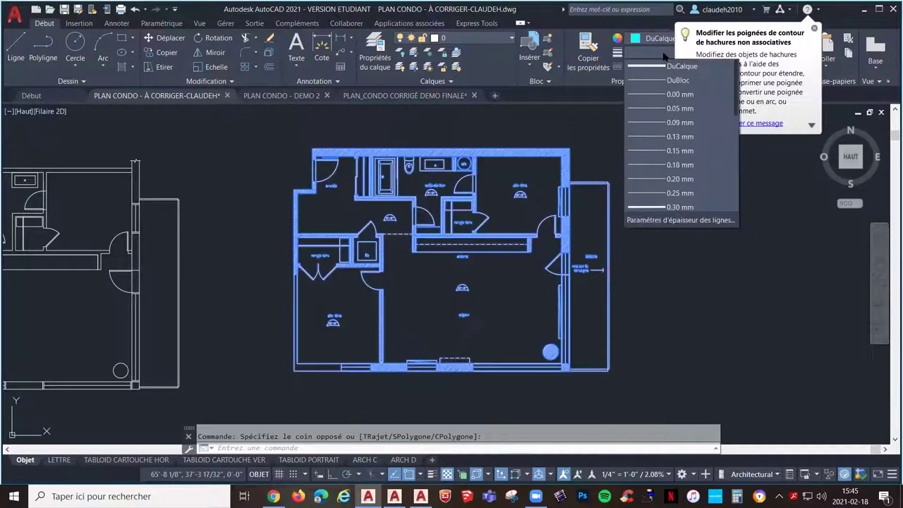
left_click(667, 65)
left_click(657, 67)
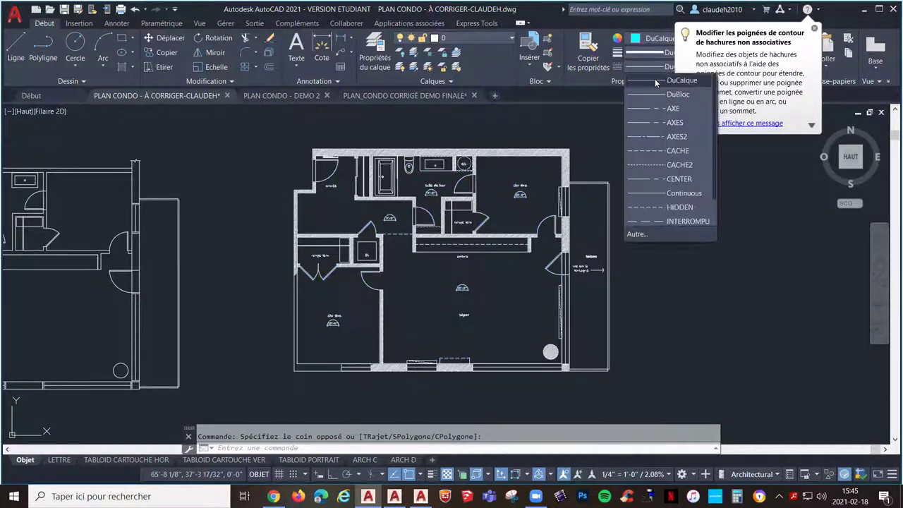
left_click(662, 81)
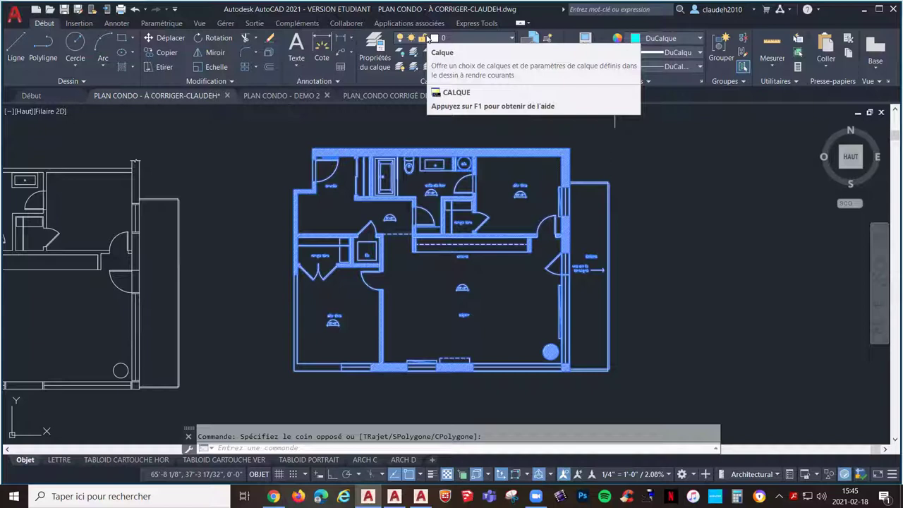
key("Escape")
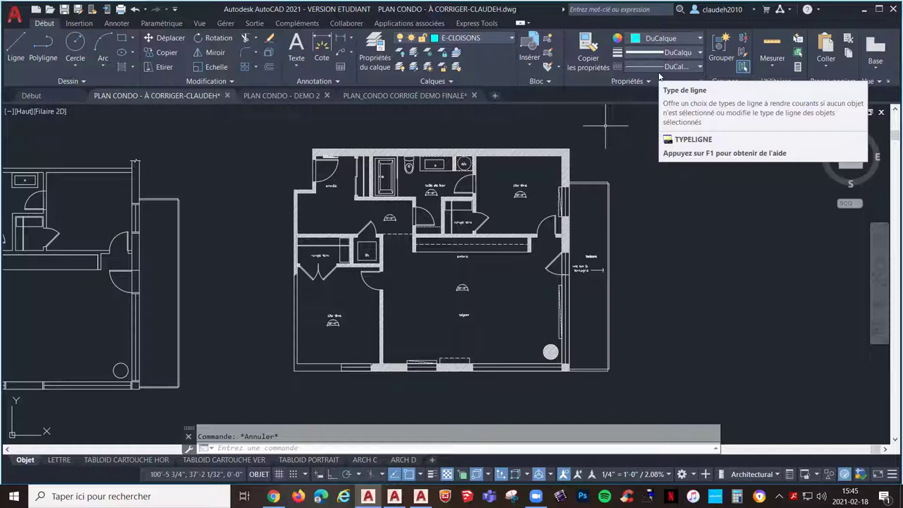
- Check the layer assigned to the entire condo plan with its balcony by selecting it, and clear the selection
left_click(622, 395)
left_click(263, 131)
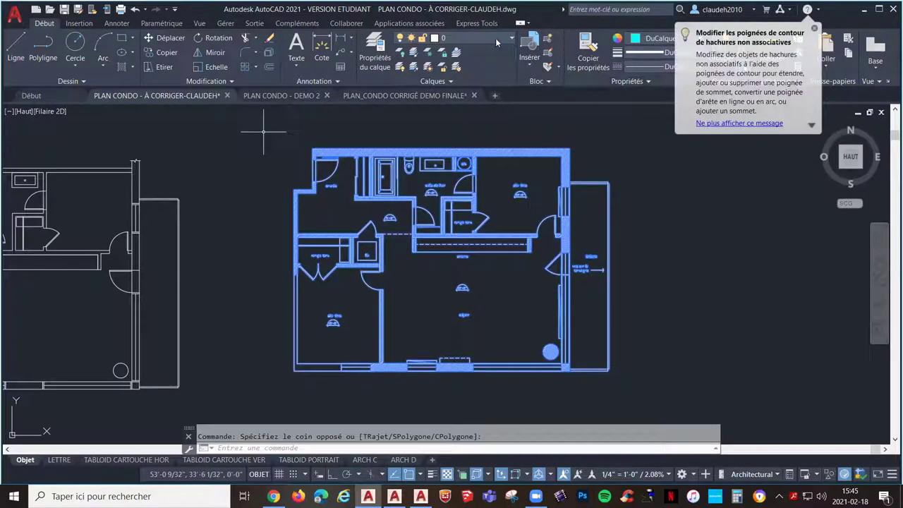
key("Escape")
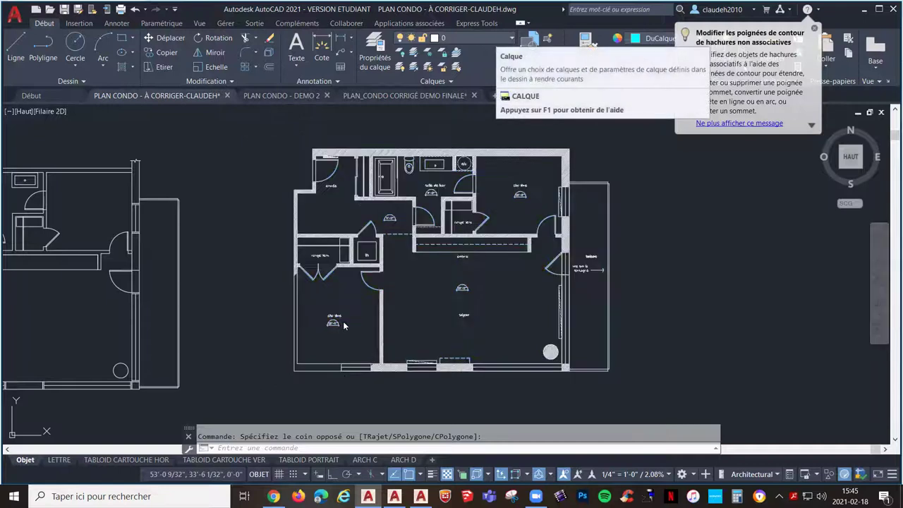
- Assign the inner and outer exterior wall contours of the condo to layer E-MUR-EXT and clear the selection
left_click(310, 378)
left_click(292, 353)
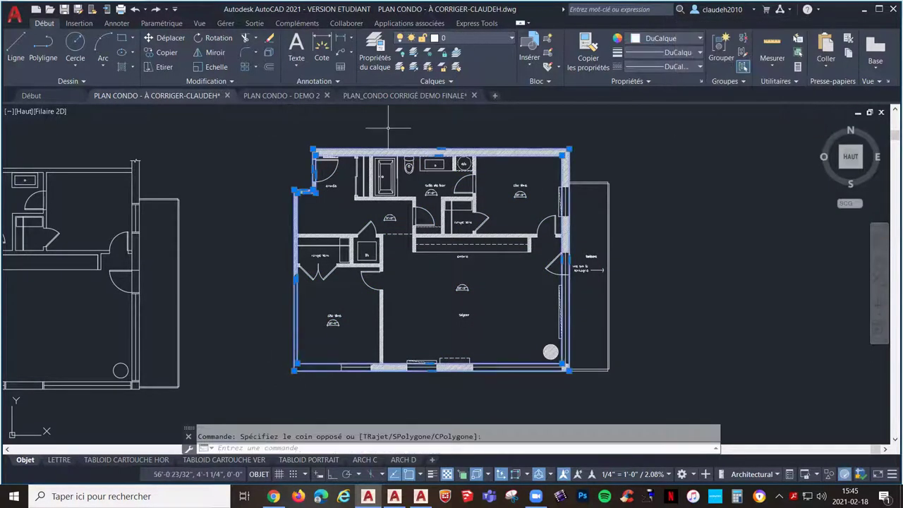
left_click(470, 37)
scroll(479, 276, "down", 5)
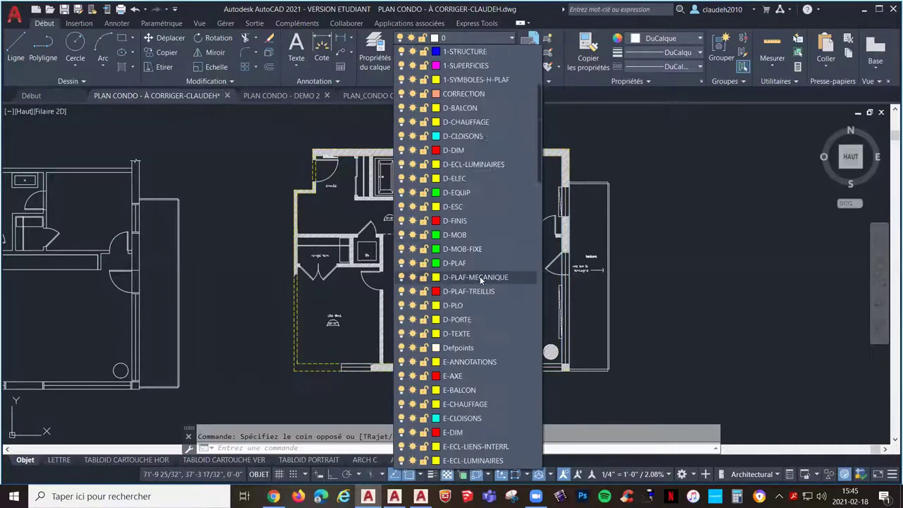
scroll(478, 278, "down", 2)
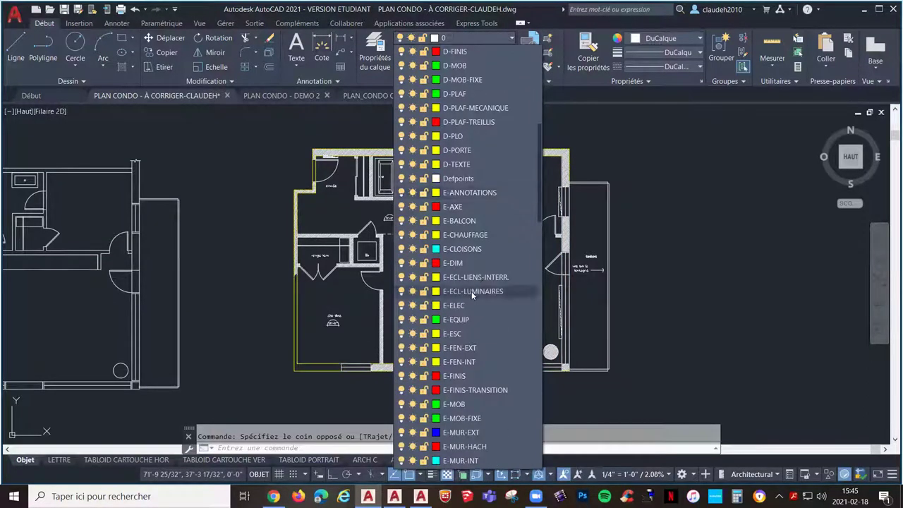
left_click(462, 432)
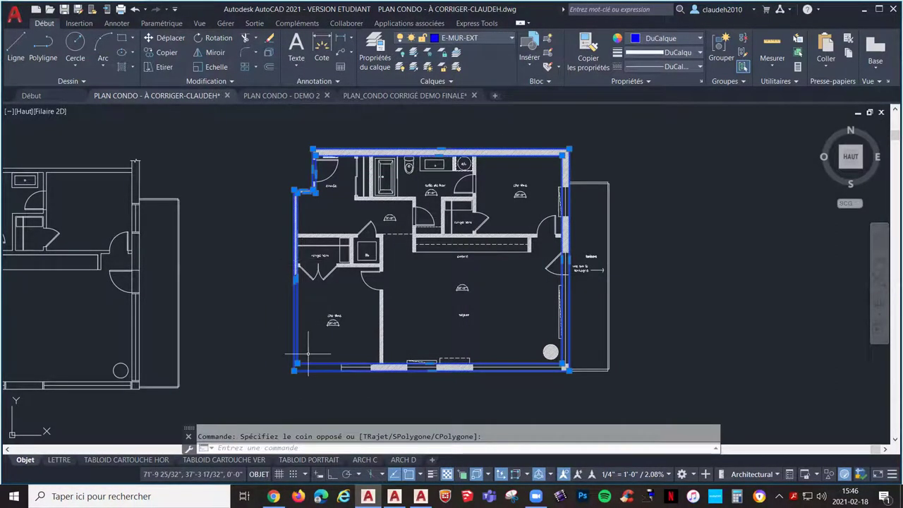
key("Escape")
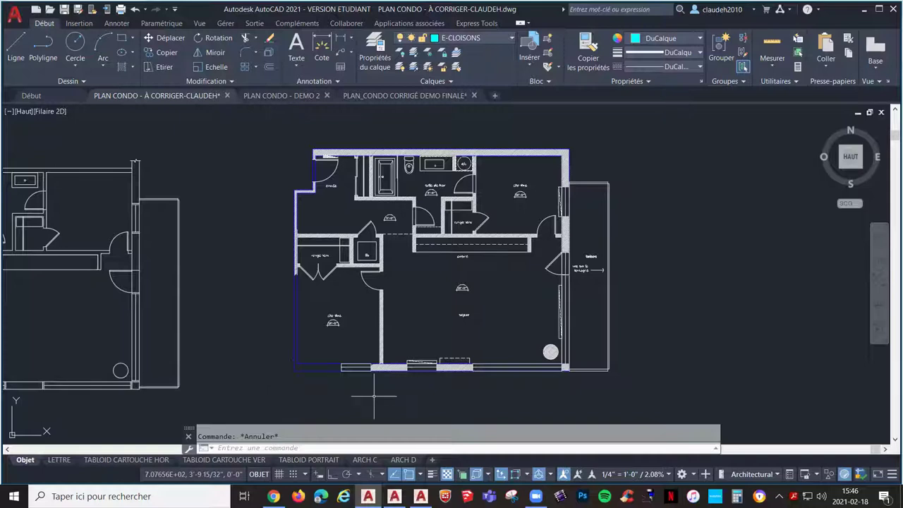
- Erase most of the hatch lines in the bottom wall between the chambre window and the first séjour window
scroll(384, 377, "up", 4)
scroll(361, 377, "up", 2)
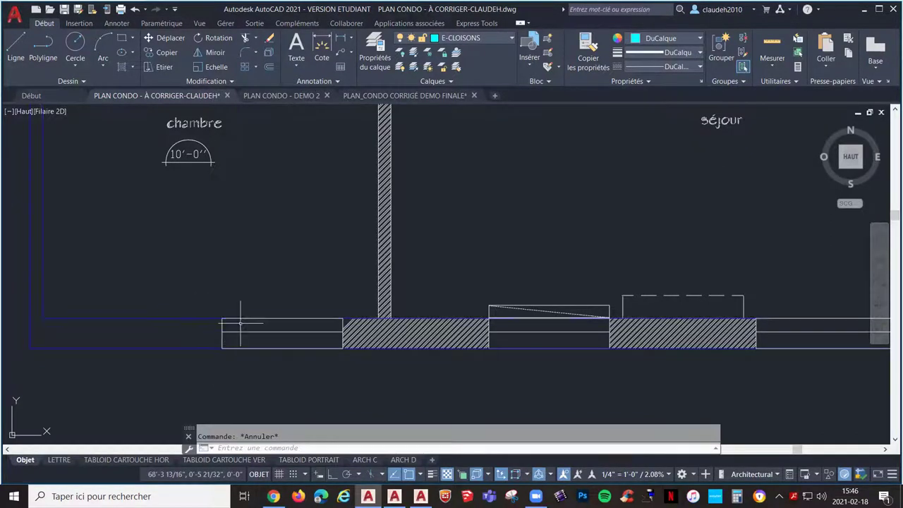
left_click(335, 304)
left_click(472, 367)
key("Delete")
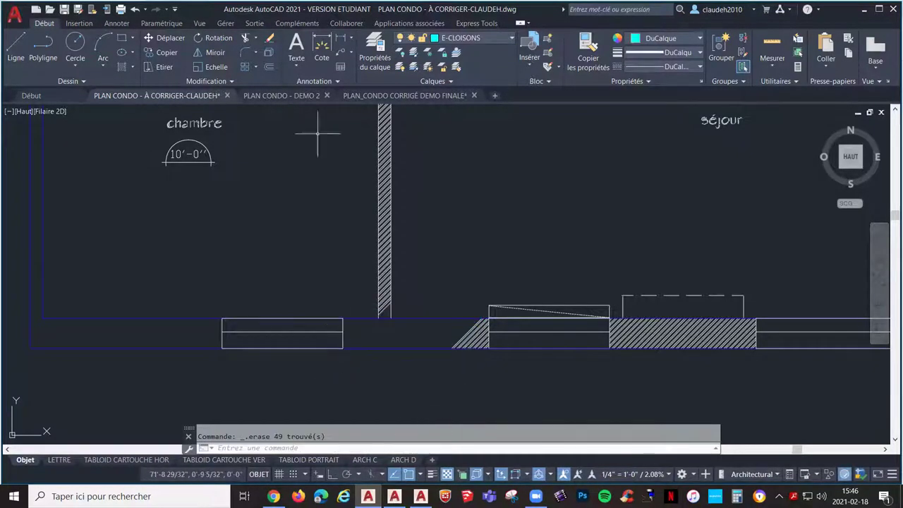
- Trim the wall contours and window lines crossing the chambre window opening, keeping the two jamb lines
left_click(246, 39)
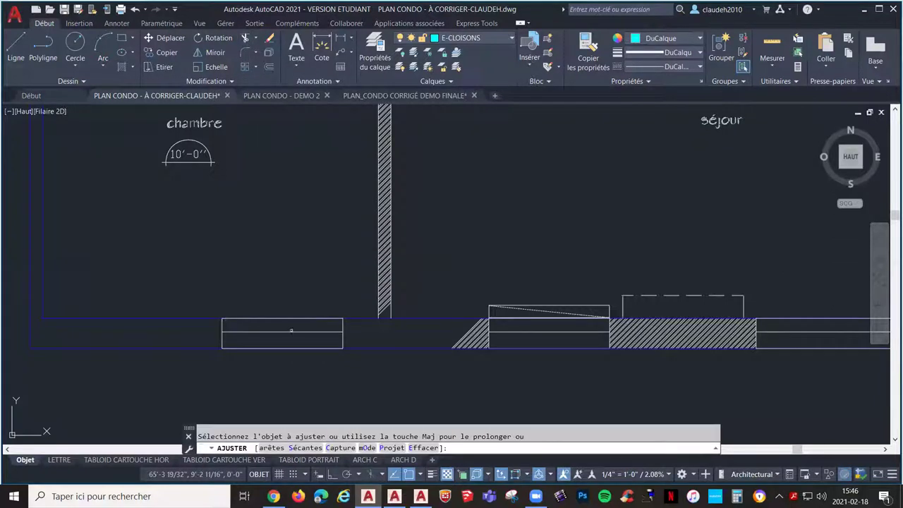
left_click_drag(299, 372, 265, 300)
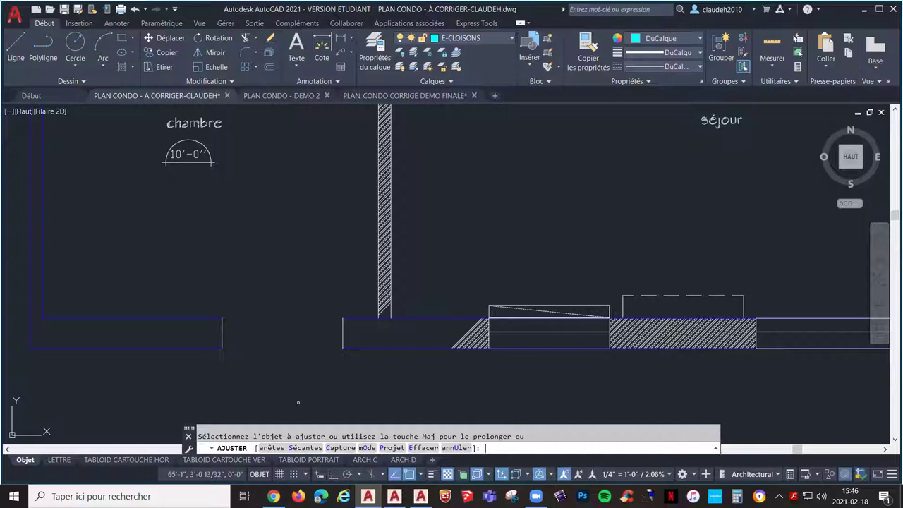
key("Return")
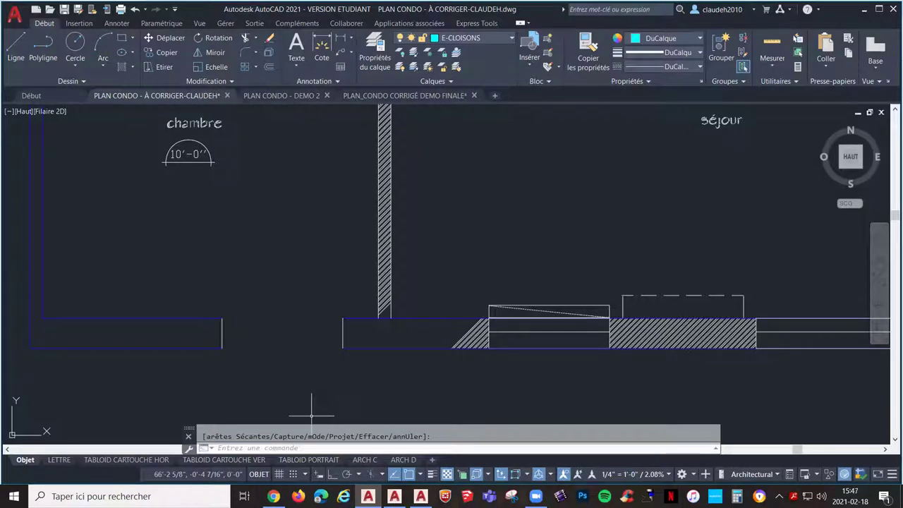
- Match the properties of the inner exterior wall contour onto the two jamb lines of the chambre window opening
left_click(585, 50)
left_click(271, 387)
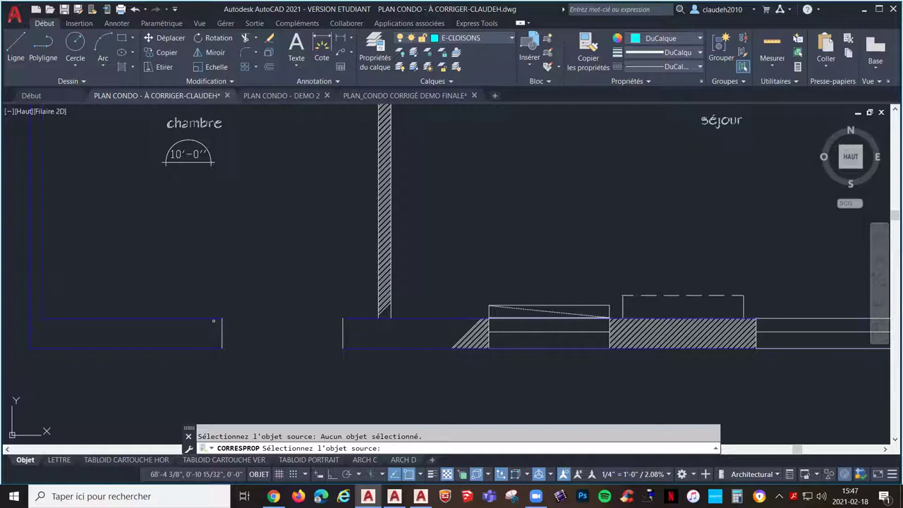
left_click(211, 320)
left_click(364, 383)
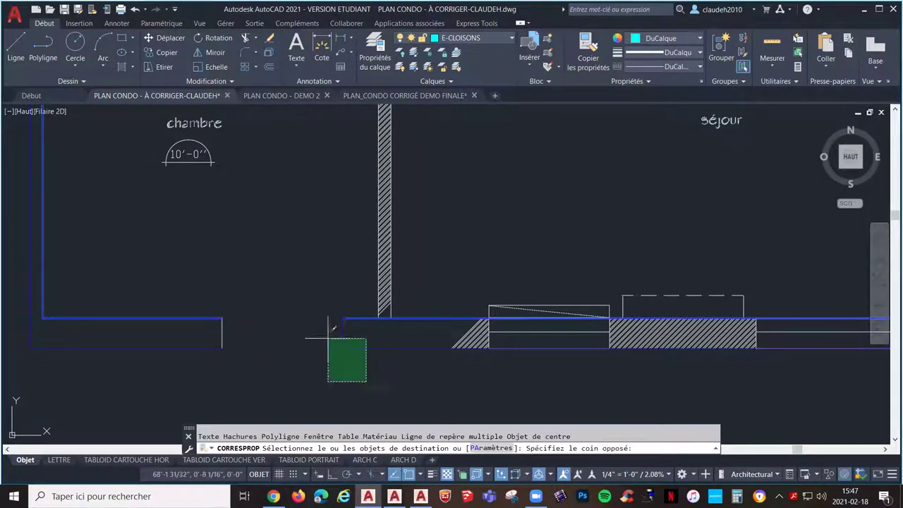
left_click(176, 289)
key("Escape")
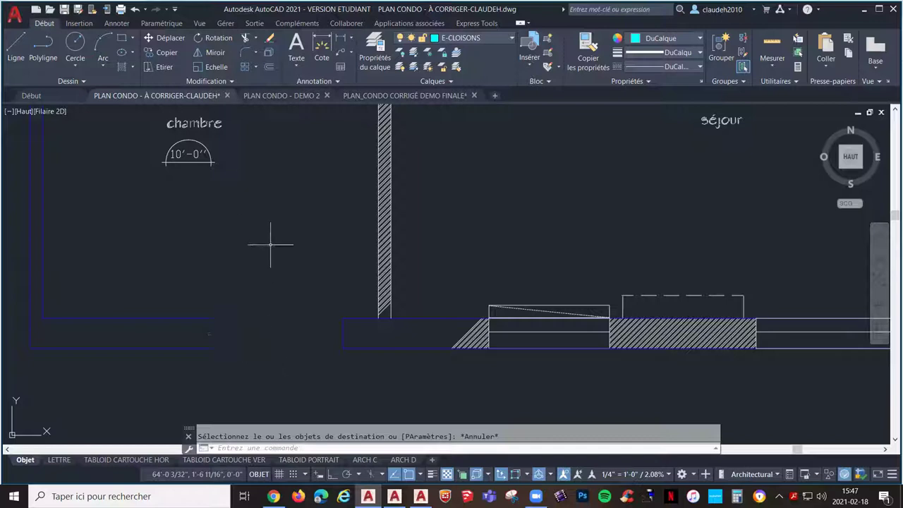
- Examine the lettering of the chambre label up close, along with the surrounding room labels and partitions
mouse_move(240, 193)
middle_mouse_down()
mouse_move(338, 346)
mouse_move(300, 278)
middle_mouse_up()
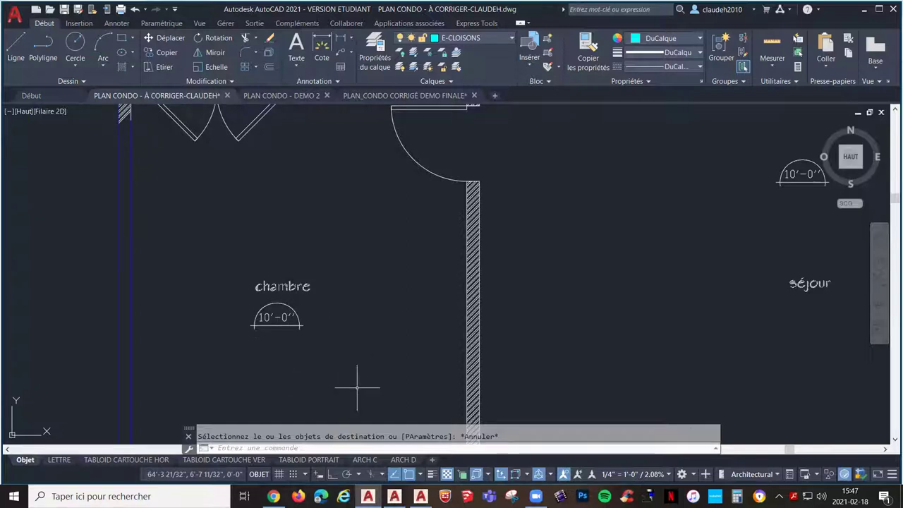
scroll(303, 293, "up", 4)
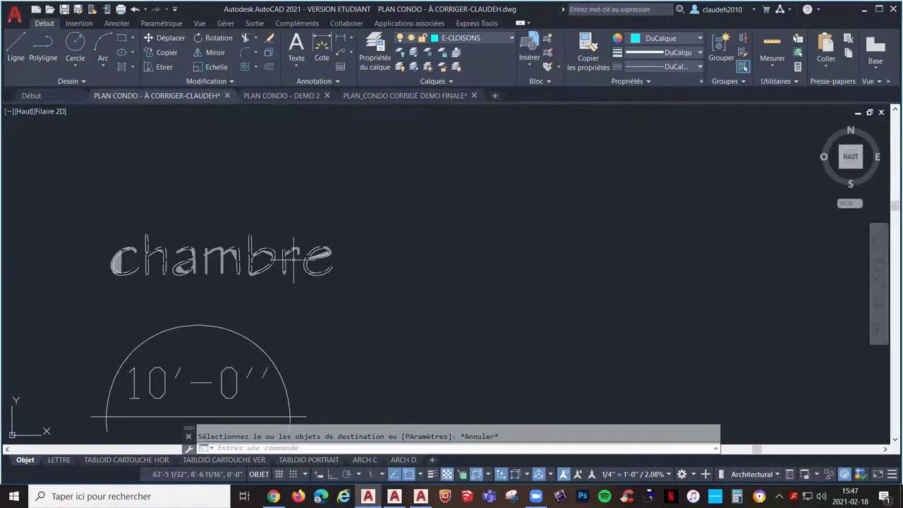
scroll(293, 261, "up", 4)
scroll(294, 275, "down", 10)
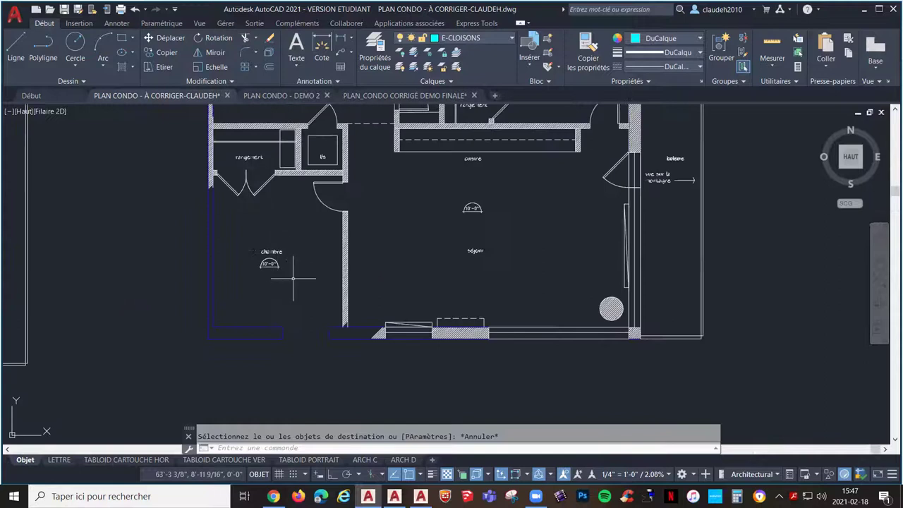
scroll(293, 278, "up", 4)
scroll(288, 283, "down", 4)
scroll(306, 203, "up", 3)
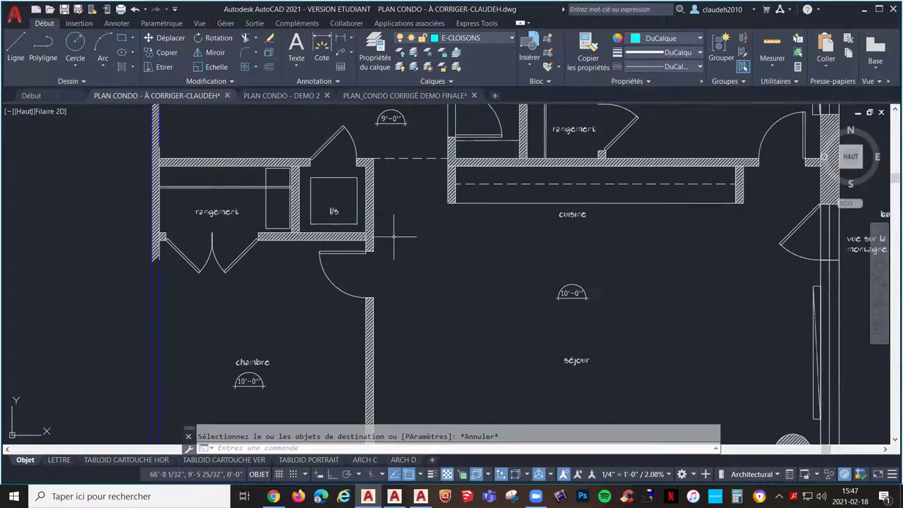
middle_click_drag(395, 226, 371, 306)
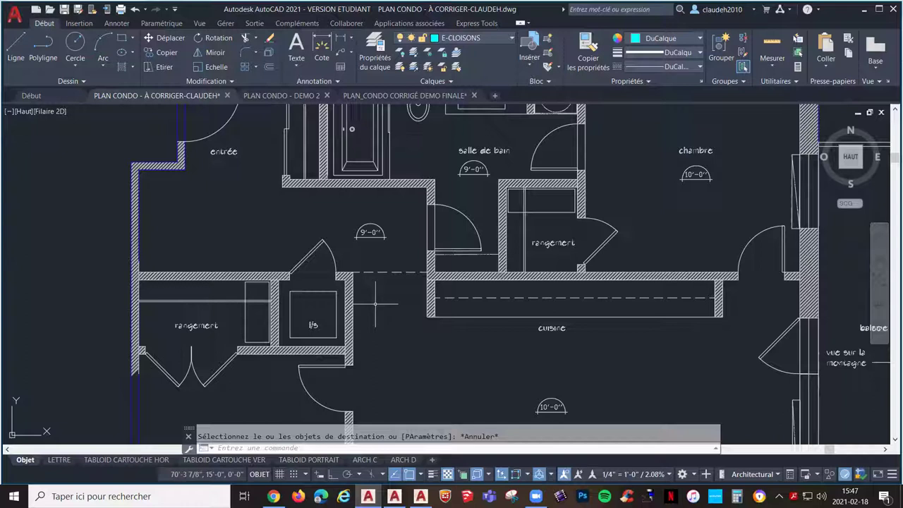
- Erase the lower chambre label with its 10'-0'' height symbol and the label of the adjoining rangement
middle_click_drag(226, 374, 237, 246)
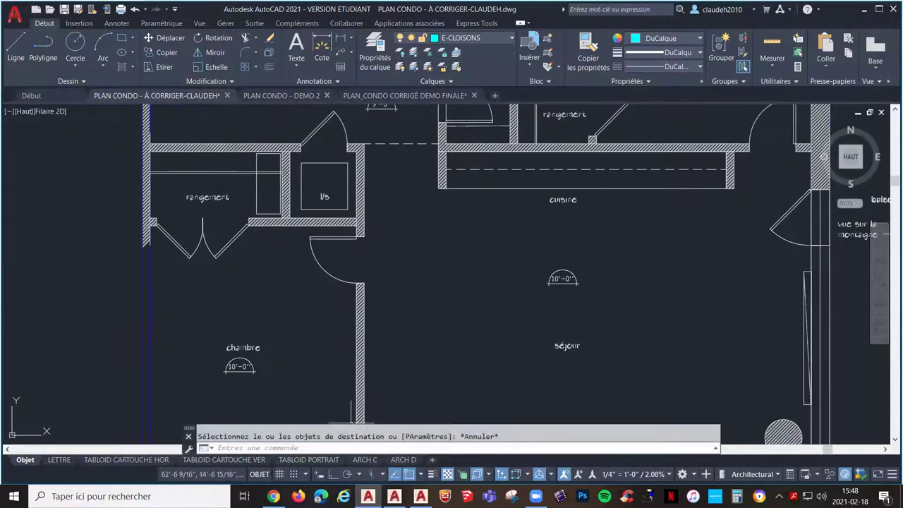
left_click(298, 397)
left_click(216, 317)
key("Delete")
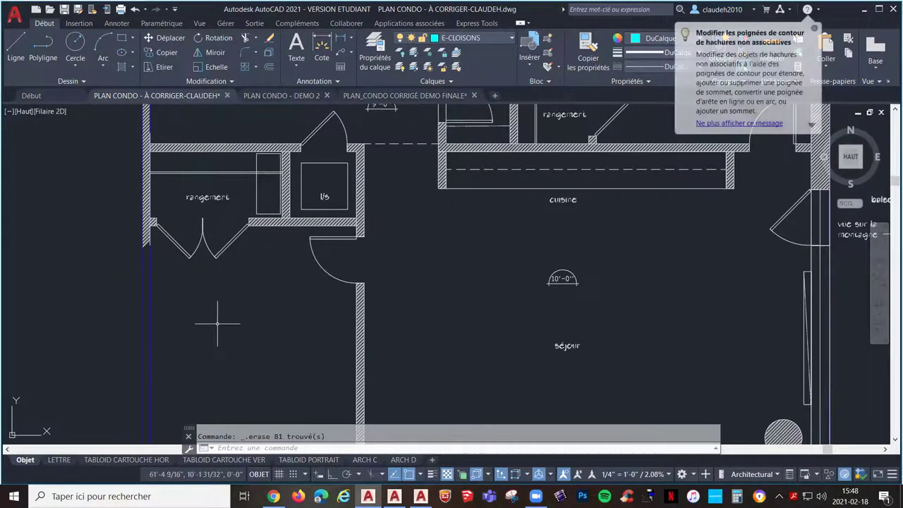
left_click(235, 205)
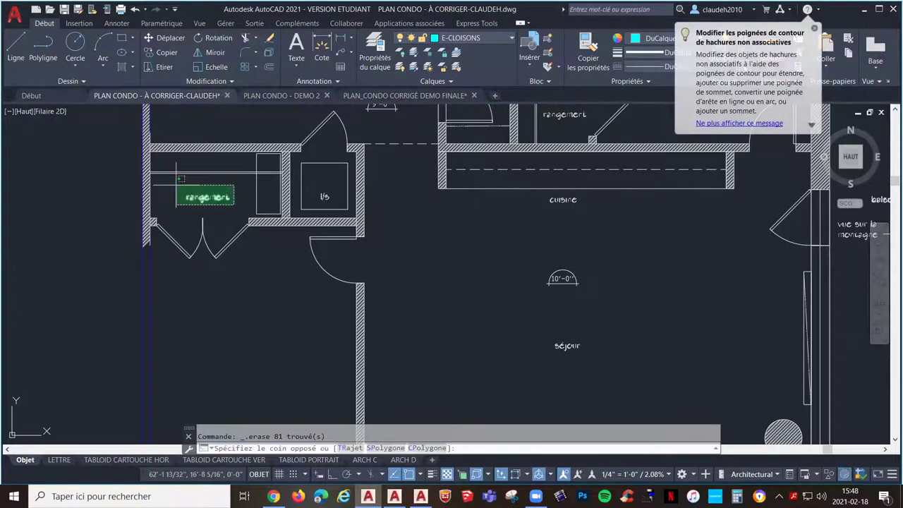
left_click(180, 179)
key("Delete")
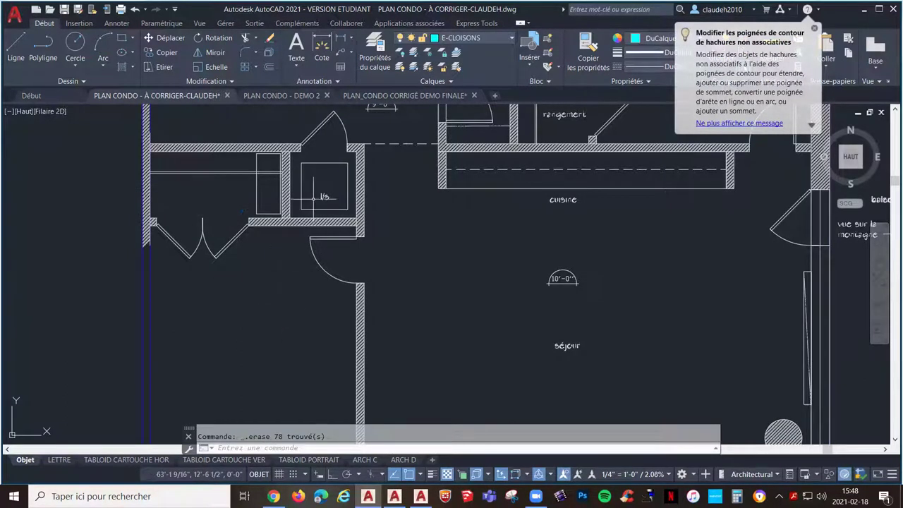
- Erase the l/s label and the séjour label with its 10'-0'' height symbol
left_click(319, 191)
left_click(342, 209)
left_click(584, 367)
left_click(522, 227)
key("Delete")
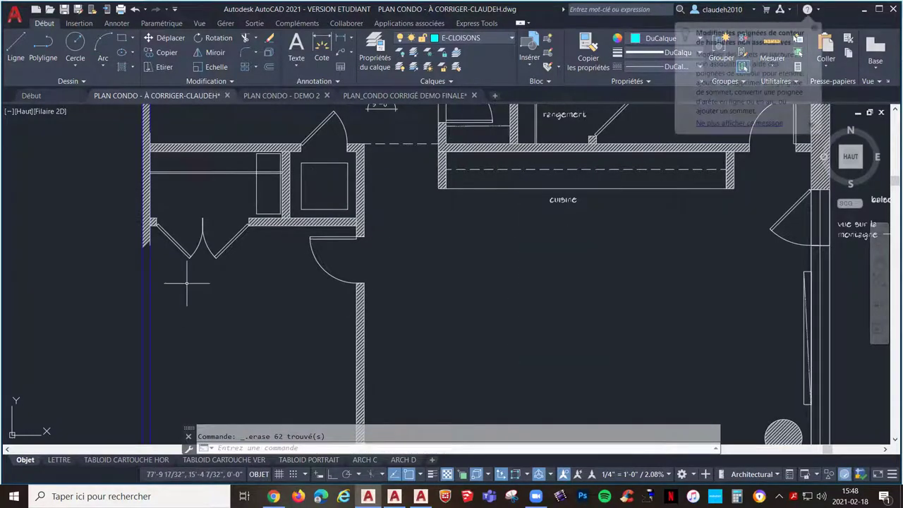
- Erase the double doors between the lower chambre and its rangement
left_click(249, 256)
left_click(151, 210)
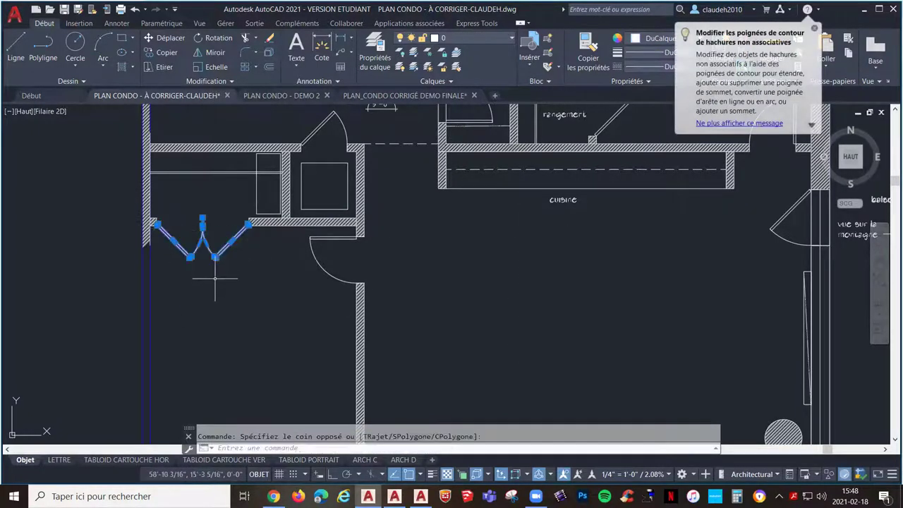
key("Delete")
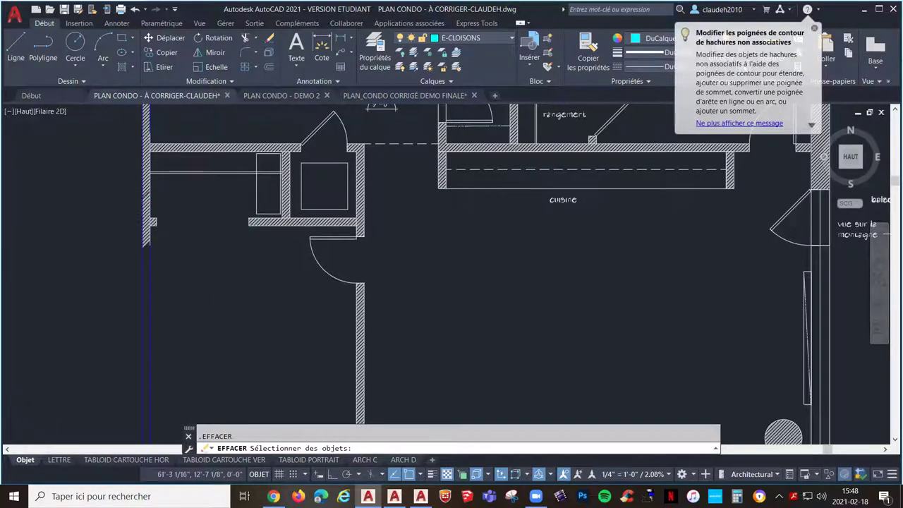
scroll(264, 268, "up", 6)
key("Escape")
scroll(238, 306, "up", 3)
scroll(242, 308, "down", 3)
scroll(244, 305, "down", 2)
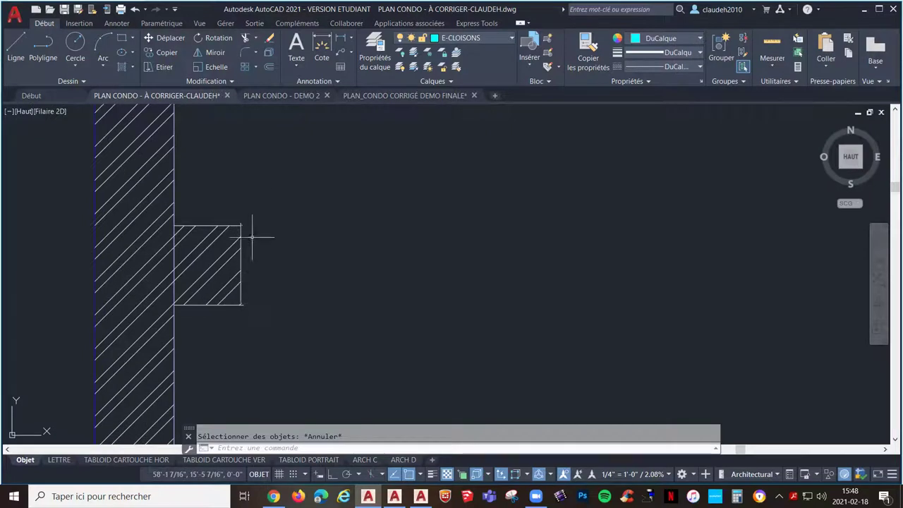
left_click(246, 53)
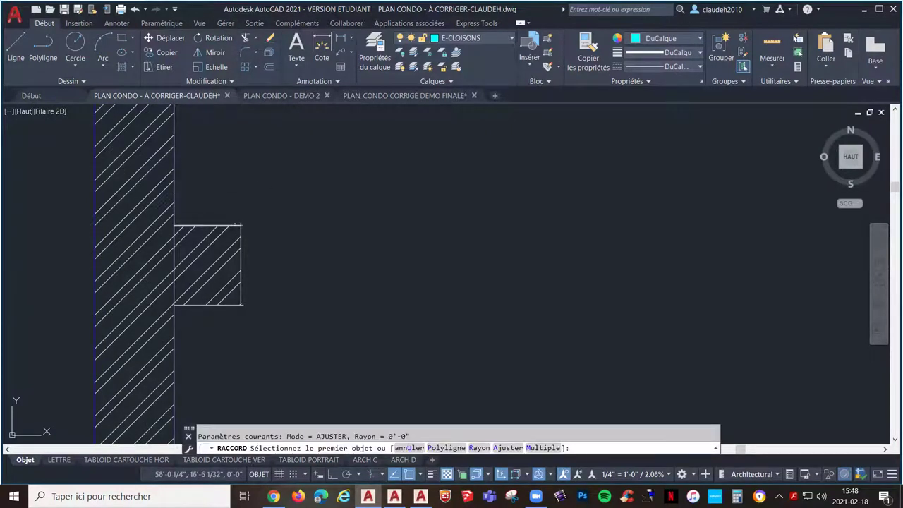
left_click(237, 226)
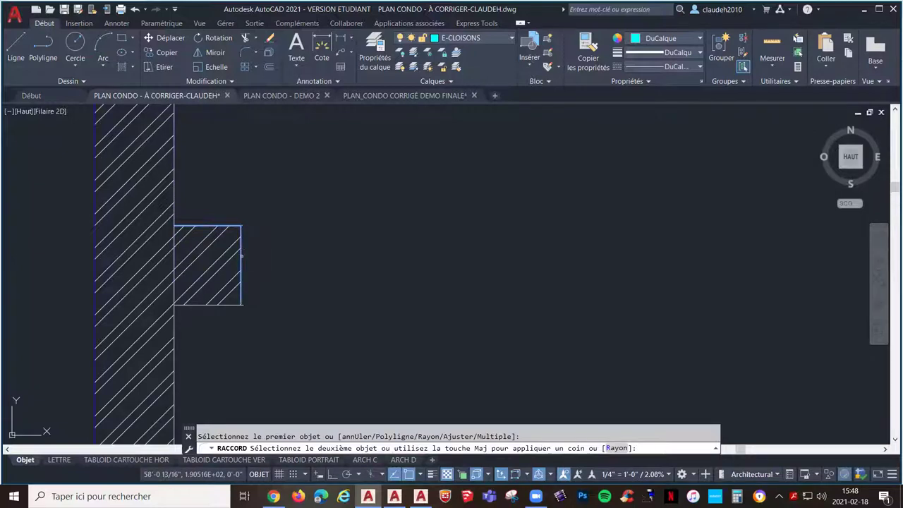
key("Escape")
- Erase the hatch lines inside the short wall stub beside the closet opening and in the exterior wall next to it
left_click(49, 175)
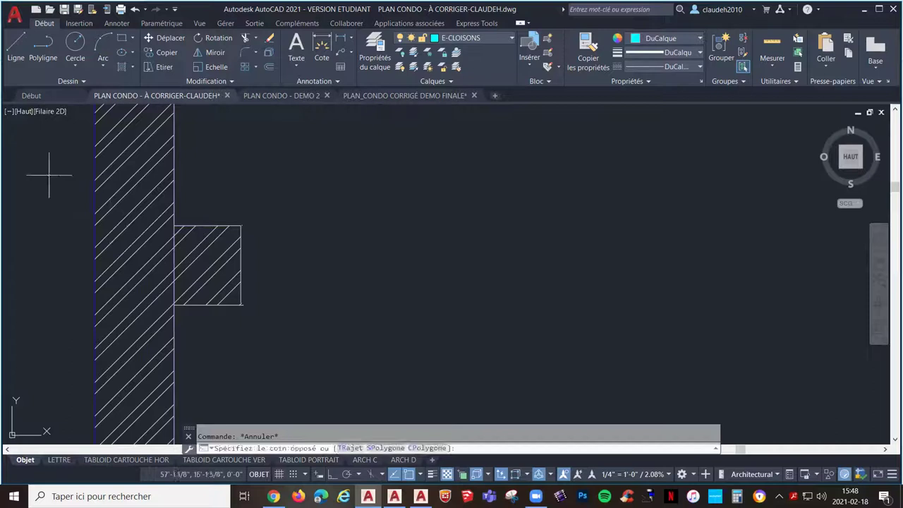
left_click(242, 329)
key("Delete")
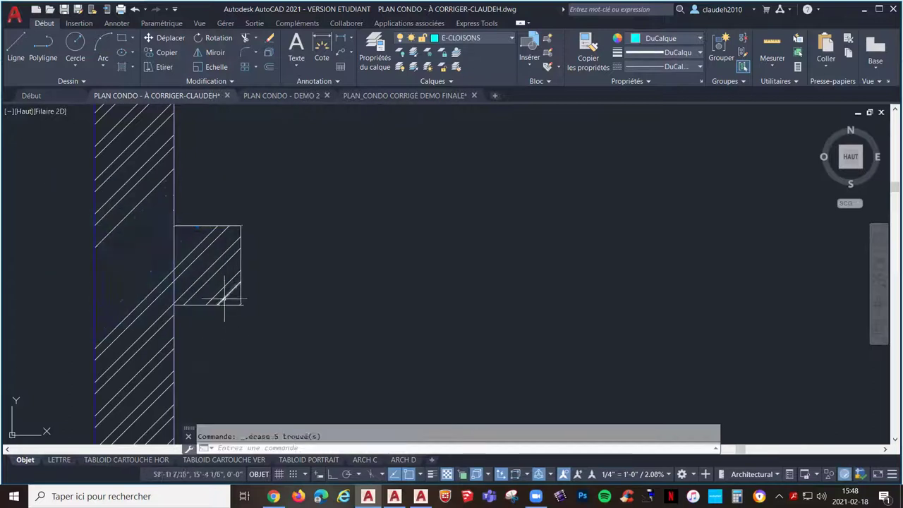
left_click(240, 309)
left_click(203, 252)
key("Delete")
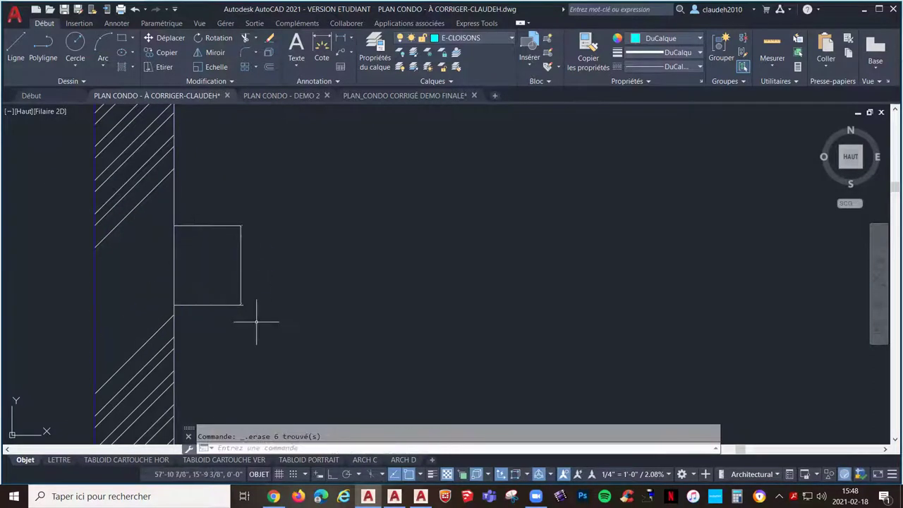
- Erase the tiny loose line fragments at the upper and lower free corners of the short wall stub
left_click(217, 194)
left_click(262, 229)
key("Delete")
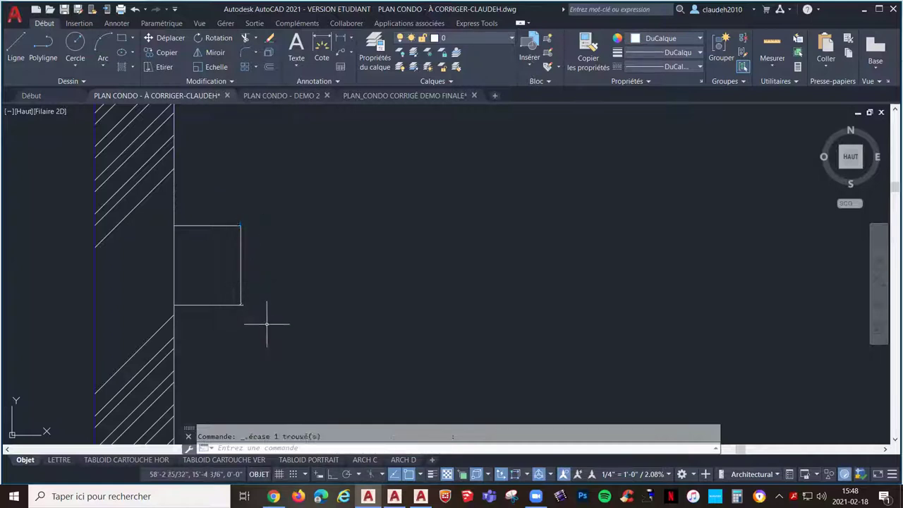
left_click(222, 289)
left_click(295, 344)
key("Delete")
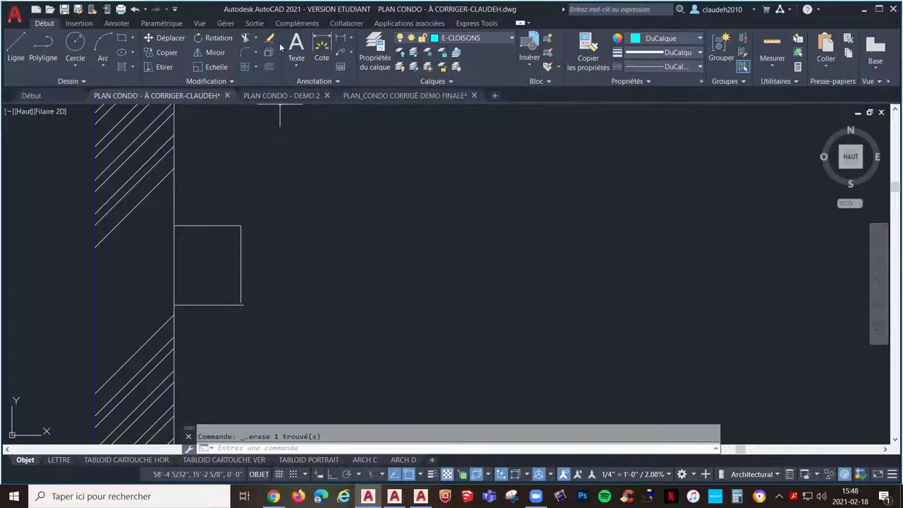
- Fillet the bottom and end lines of the short wall stub into a clean lower free corner
left_click(244, 53)
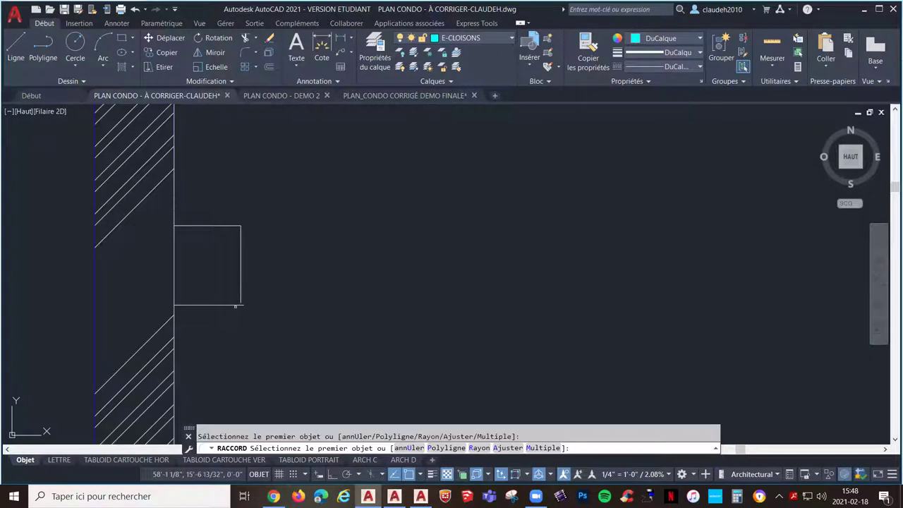
left_click(235, 305)
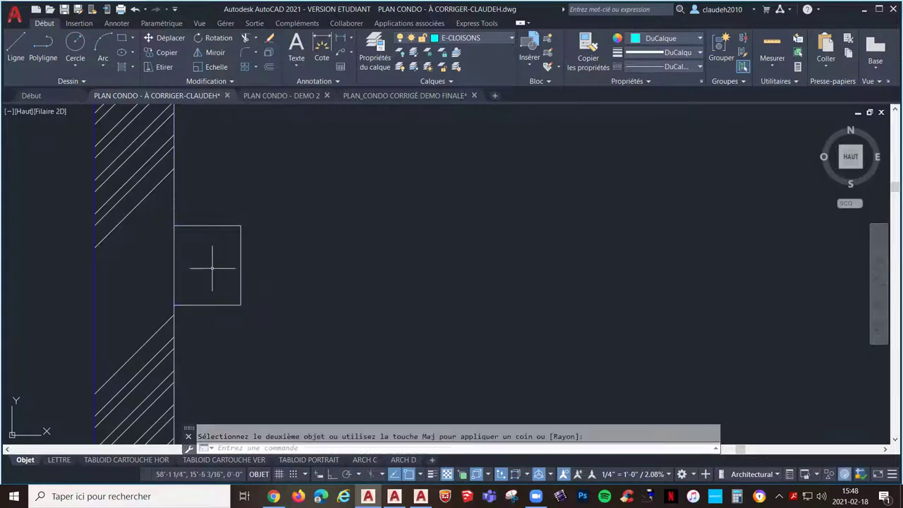
key("Escape")
- Assign the three outline lines of the short wall stub to the E-CLOISONS layer
scroll(211, 267, "down", 3)
left_click(265, 315)
left_click(204, 233)
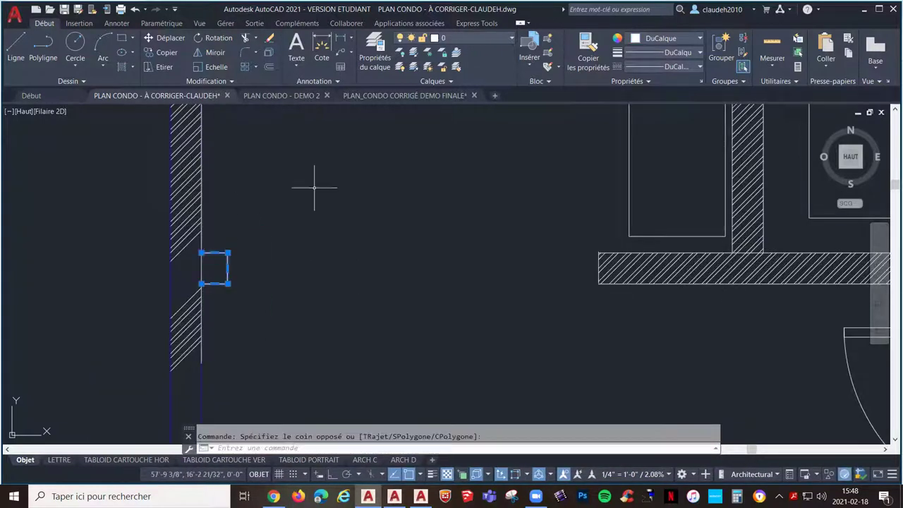
left_click(468, 32)
left_click(487, 41)
left_click(487, 41)
scroll(480, 227, "down", 10)
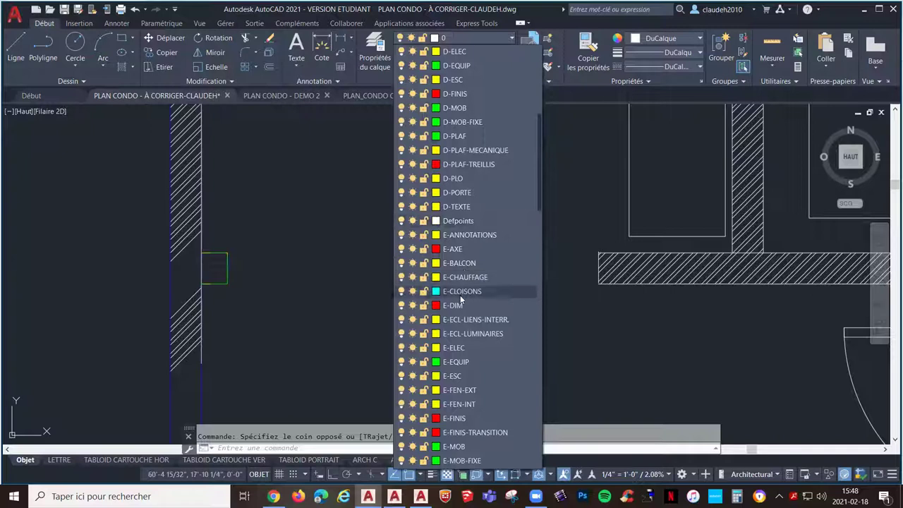
left_click(461, 292)
key("Escape")
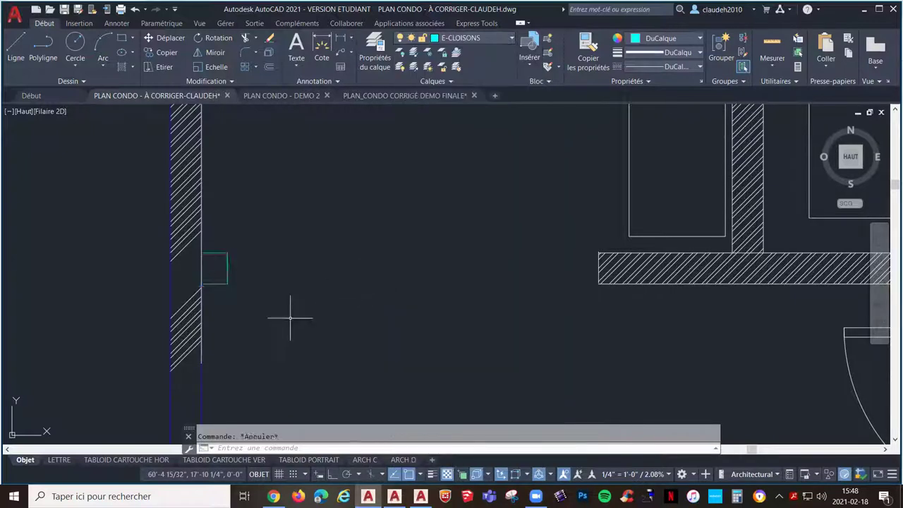
- Freeze the E-MUR-EXT layer by picking a blue exterior wall line
left_click(427, 52)
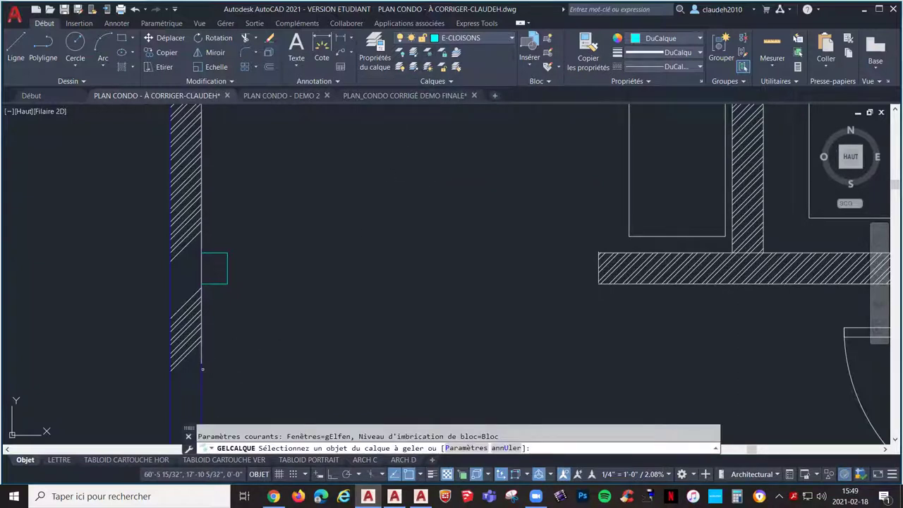
left_click(202, 368)
scroll(312, 395, "down", 4)
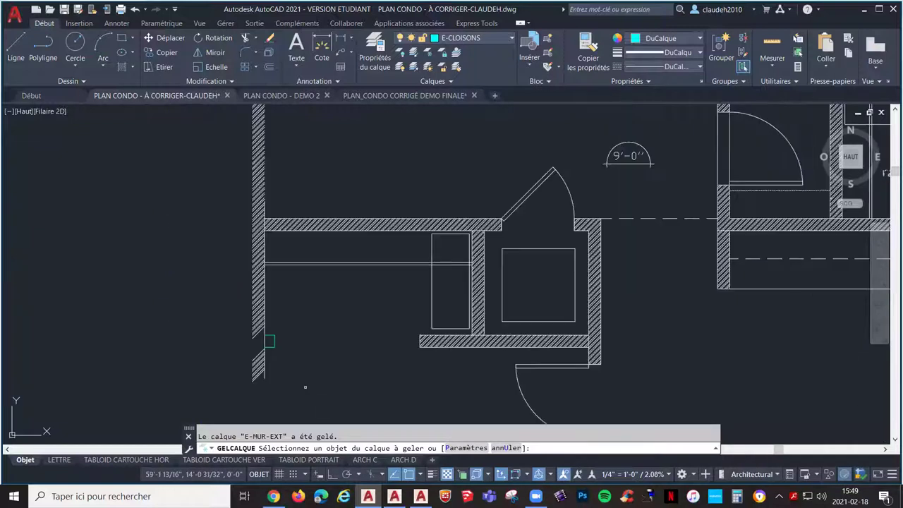
key("Escape")
- Erase the exploded hatch and leftover lines of the left exterior wall, from the entrée corner down past the wall stub
scroll(223, 244, "down", 4)
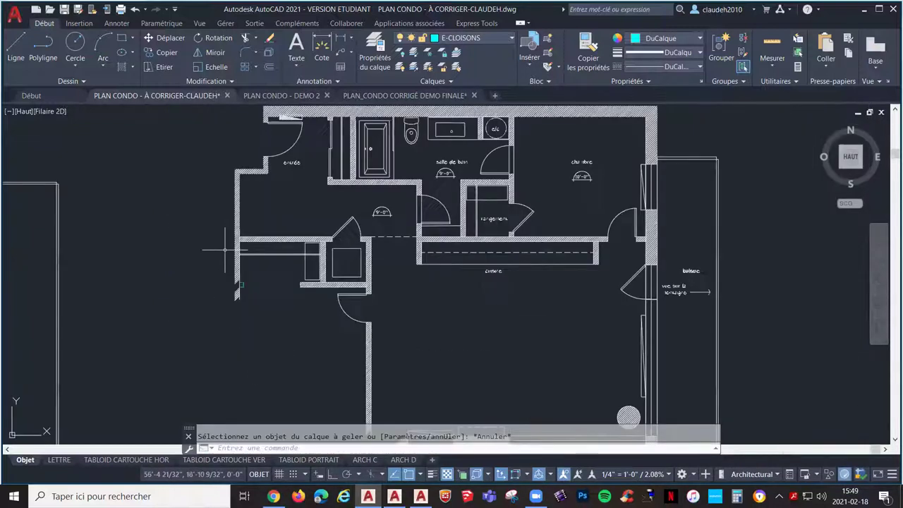
left_click(226, 153)
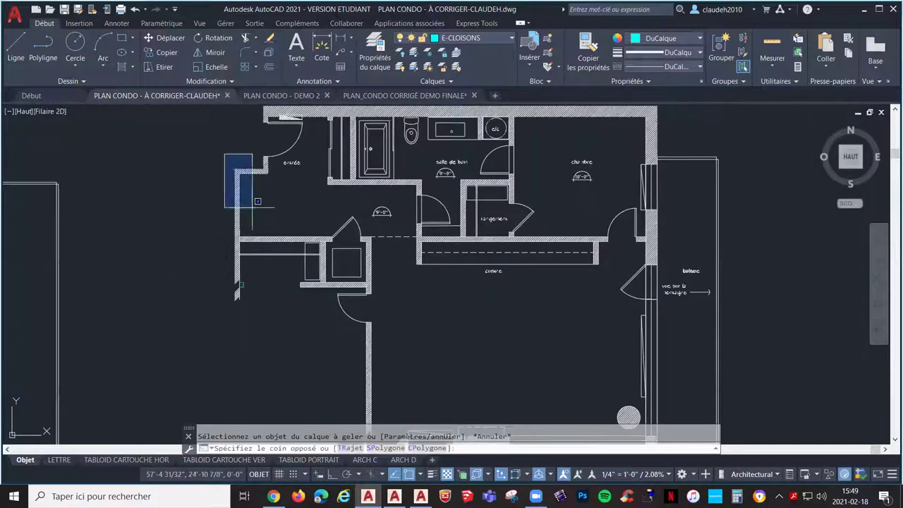
left_click(238, 305)
key("Delete")
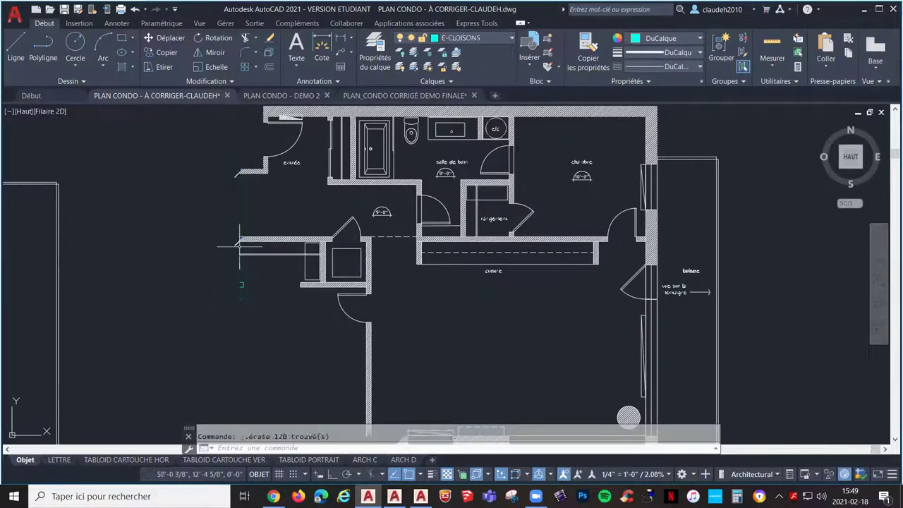
left_click(212, 135)
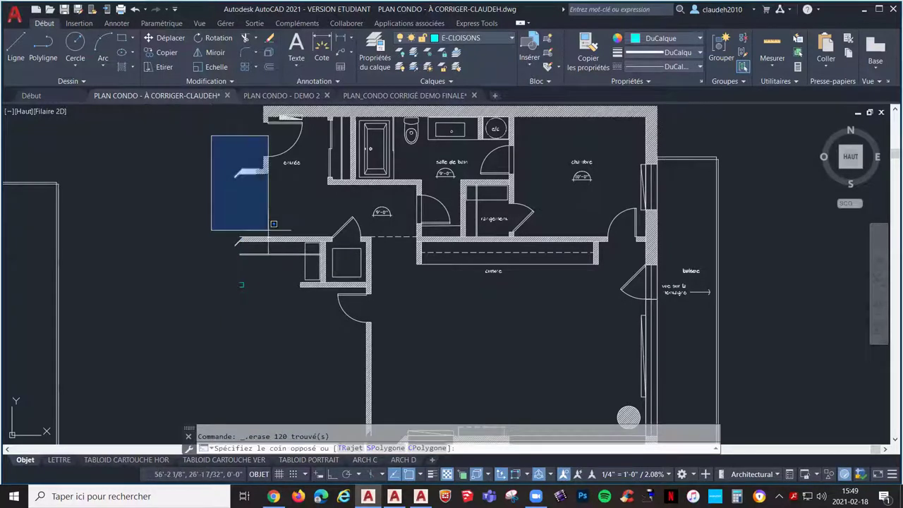
left_click(249, 274)
key("Delete")
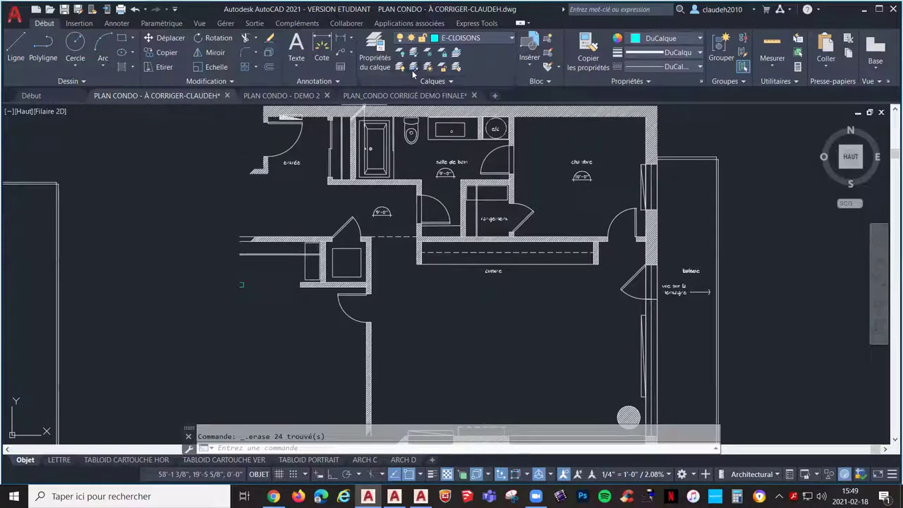
- Thaw all layers and bring the whole condo plan into view
left_click(427, 67)
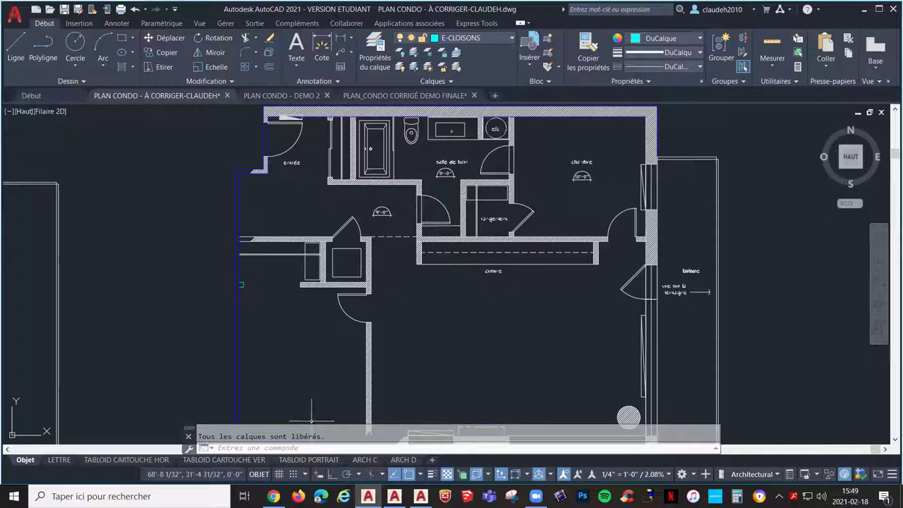
scroll(395, 360, "down", 2)
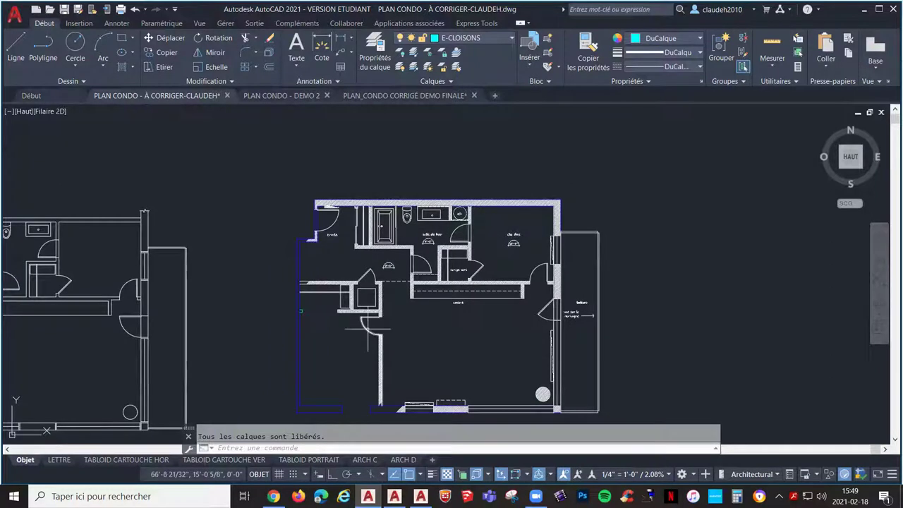
mouse_move(366, 327)
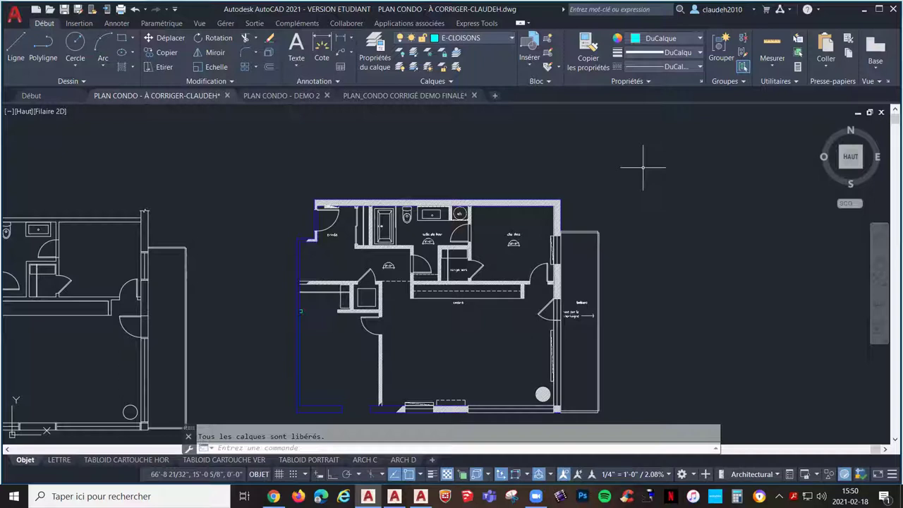
- Set the current object colour to red (Rouge) and the current lineweight to 0.09 mm
left_click(691, 40)
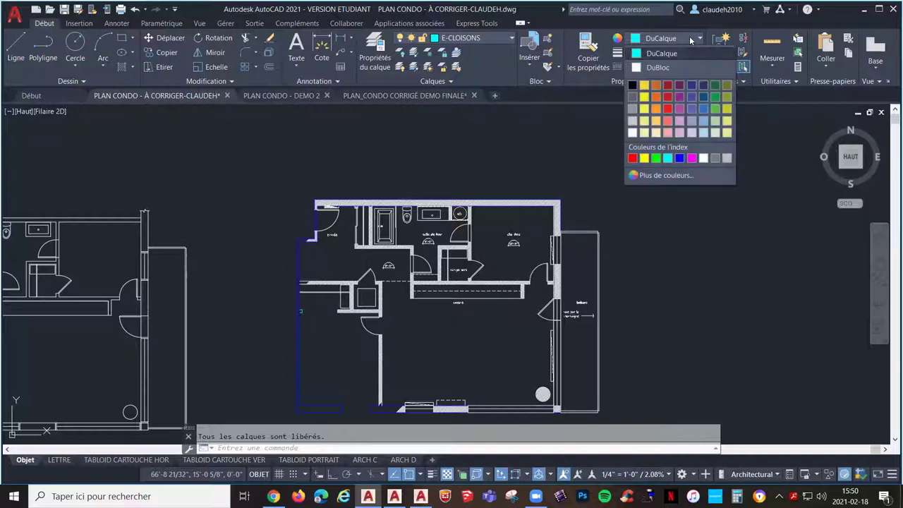
left_click(632, 158)
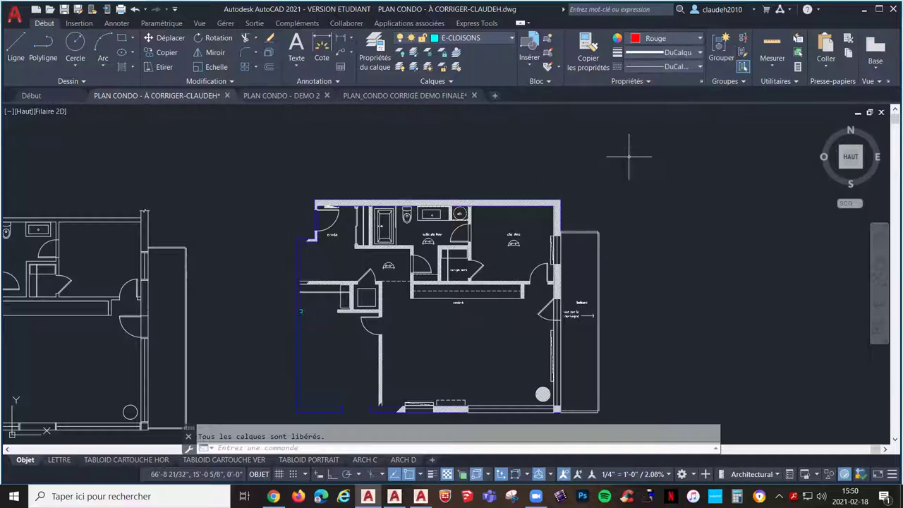
left_click(692, 54)
left_click(683, 121)
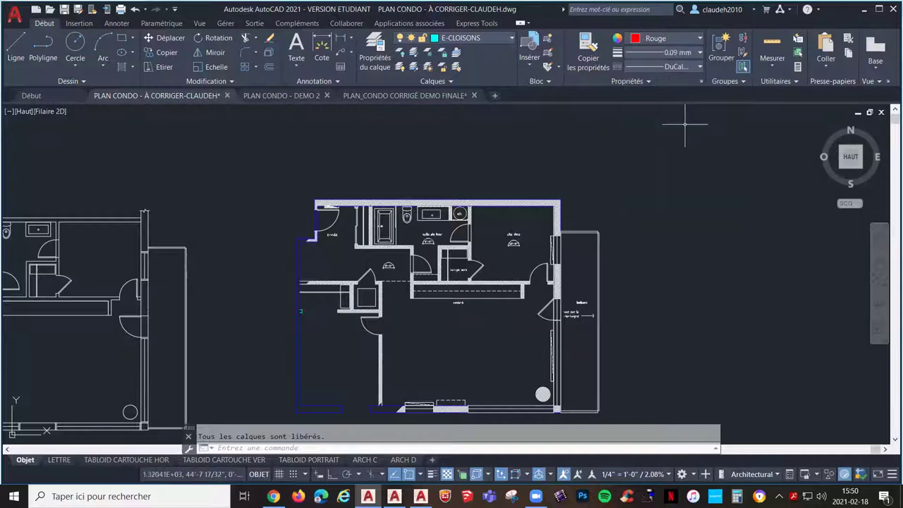
- Draw three connected sample lines in red in the empty area above the plan
left_click(15, 47)
left_click(380, 137)
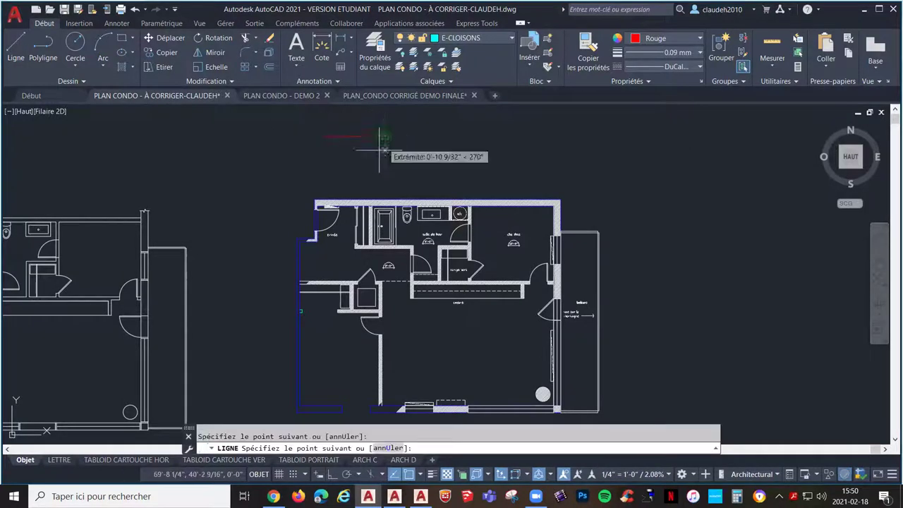
left_click(336, 147)
key("Return")
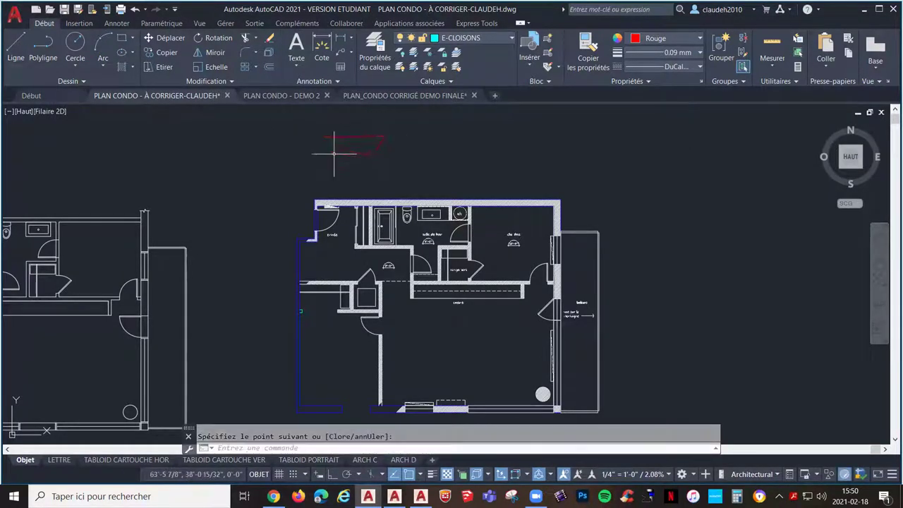
- Erase the three red sample lines above the plan
left_click(395, 155)
left_click(356, 131)
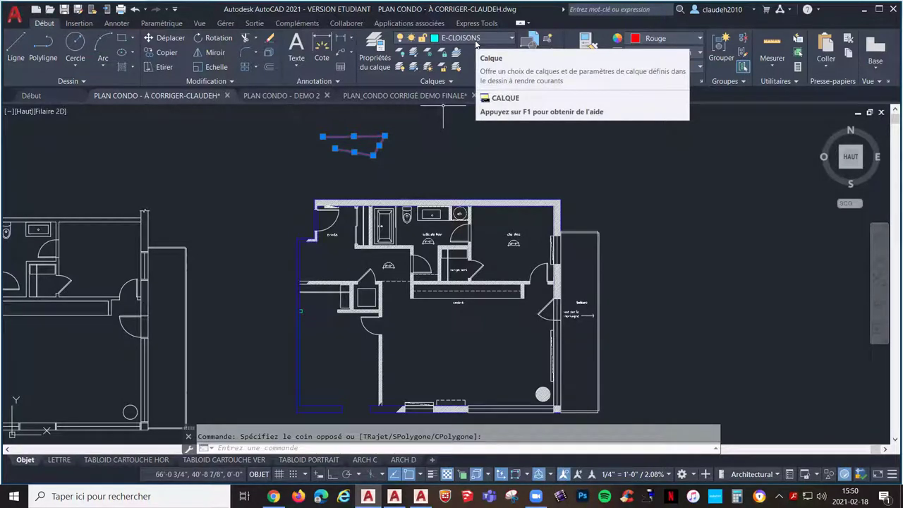
key("Delete")
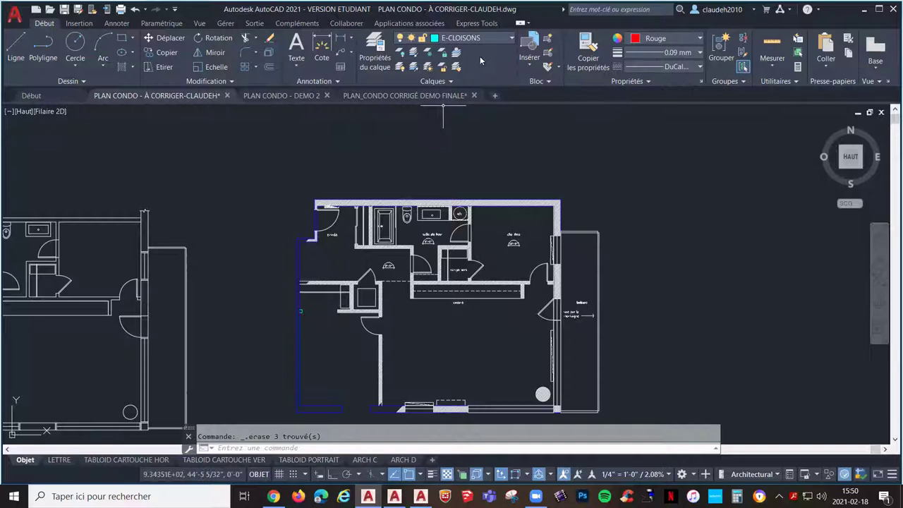
- Set the current object colour and lineweight back to DuCalque (ByLayer)
left_click(669, 39)
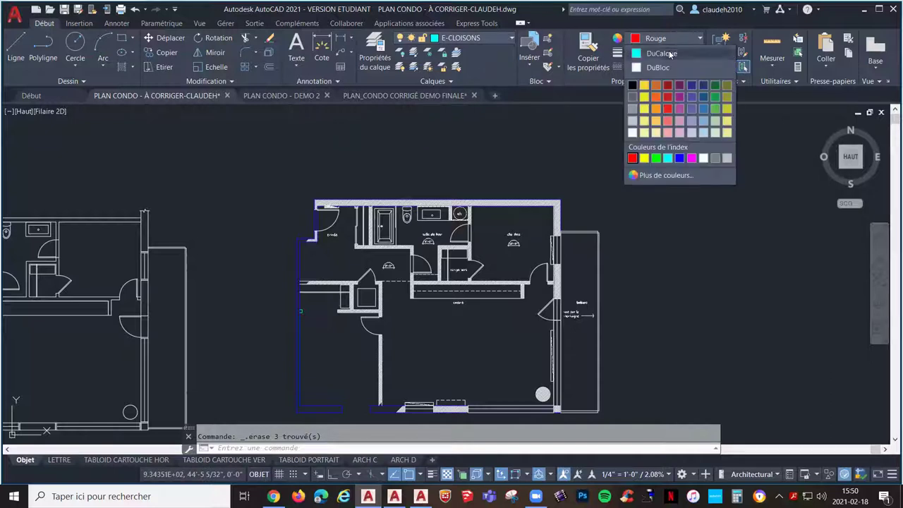
left_click(668, 53)
left_click(689, 53)
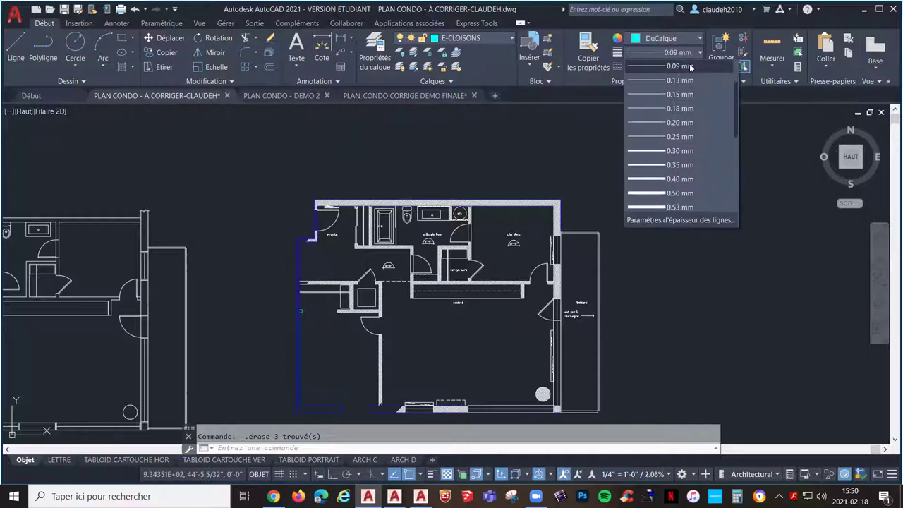
scroll(698, 81, "up", 3)
left_click(691, 67)
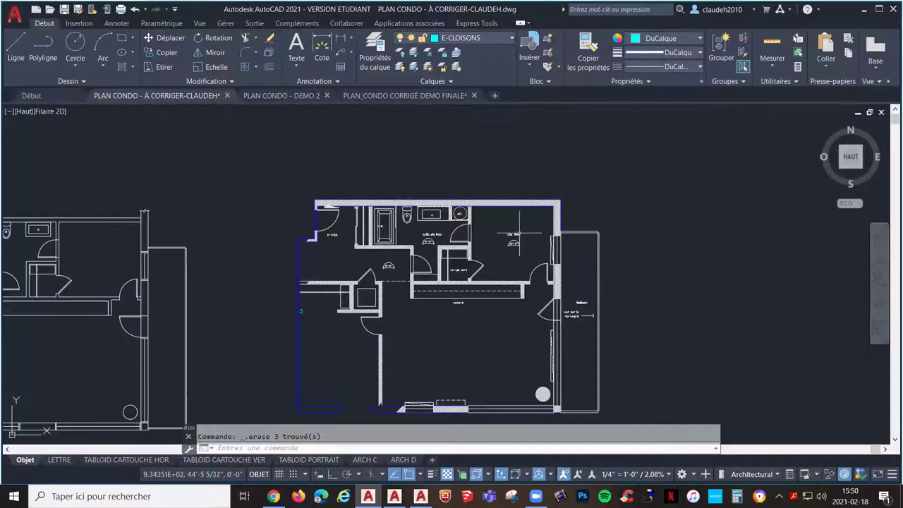
- Draw three connected sample lines above the plan with the DuCalque colour and lineweight
left_click(16, 46)
left_click(351, 131)
left_click(443, 137)
left_click(442, 164)
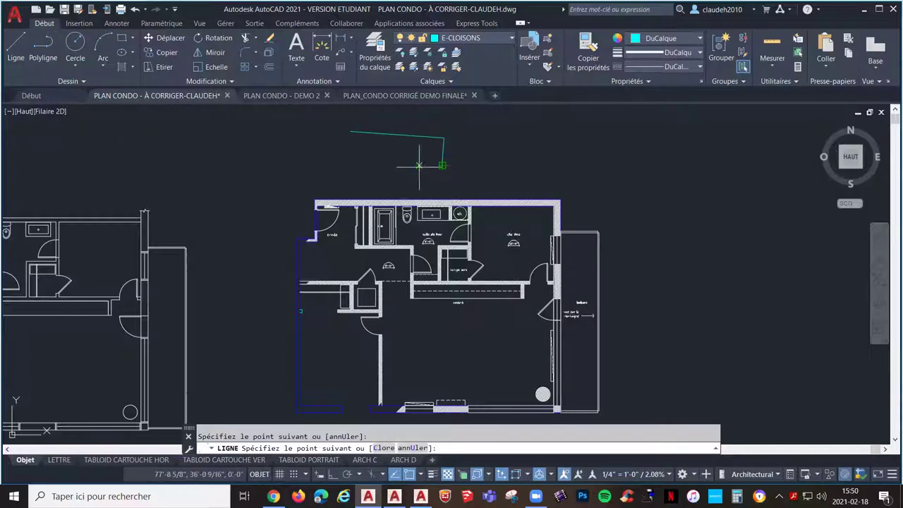
left_click(370, 165)
key("Return")
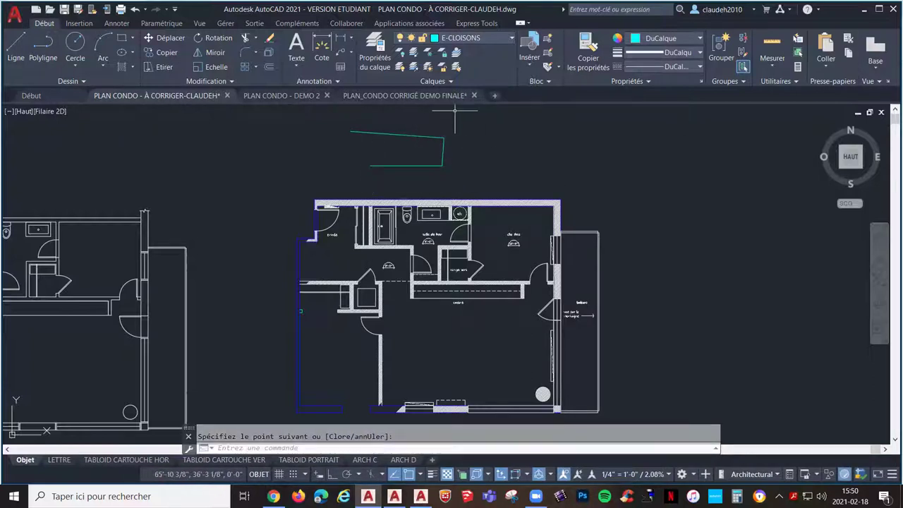
- Check the properties of one sample line, and erase all three sample lines above the plan
left_click(443, 151)
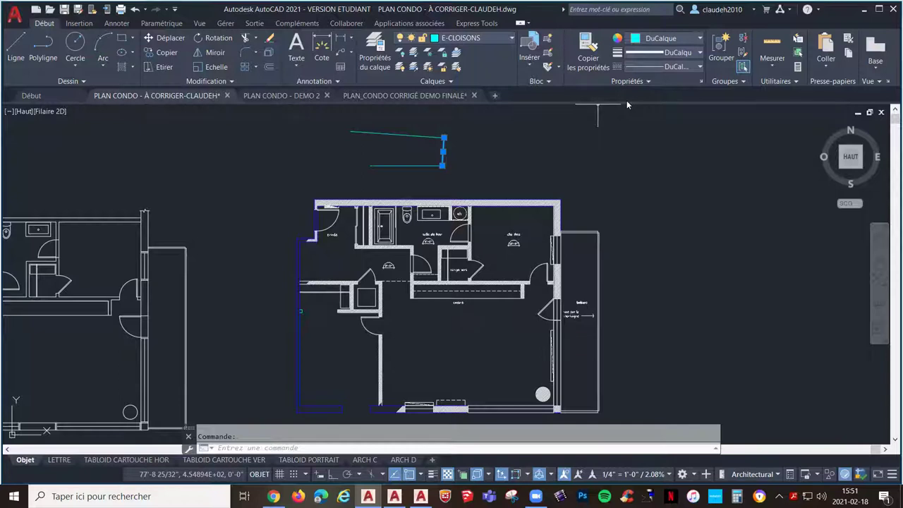
key("Escape")
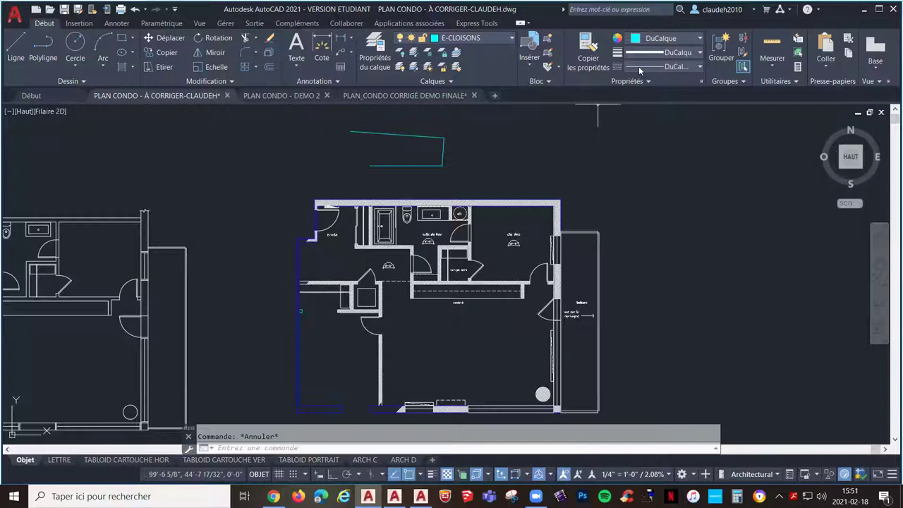
left_click(466, 172)
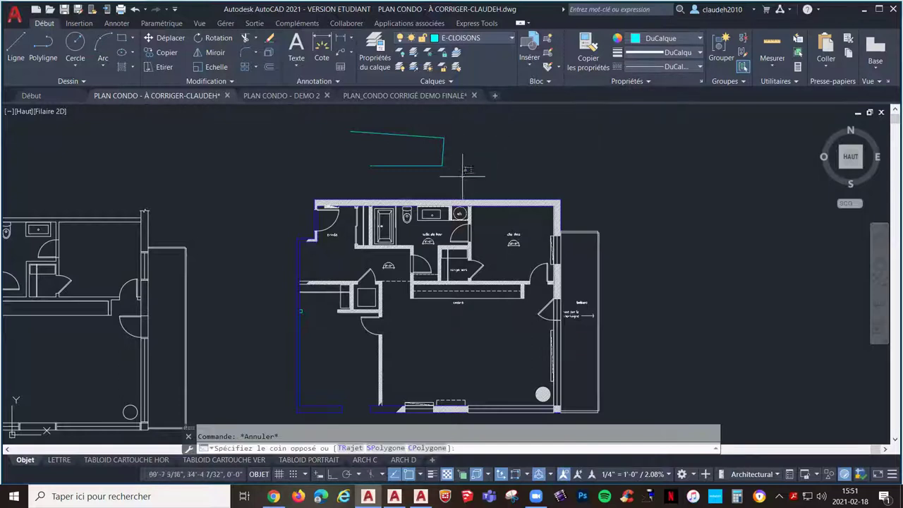
left_click(431, 132)
key("Delete")
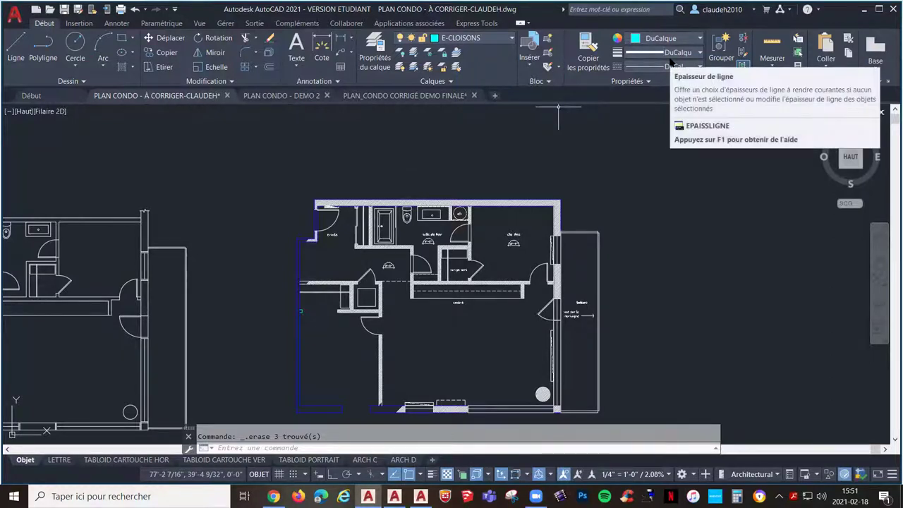
key("Escape")
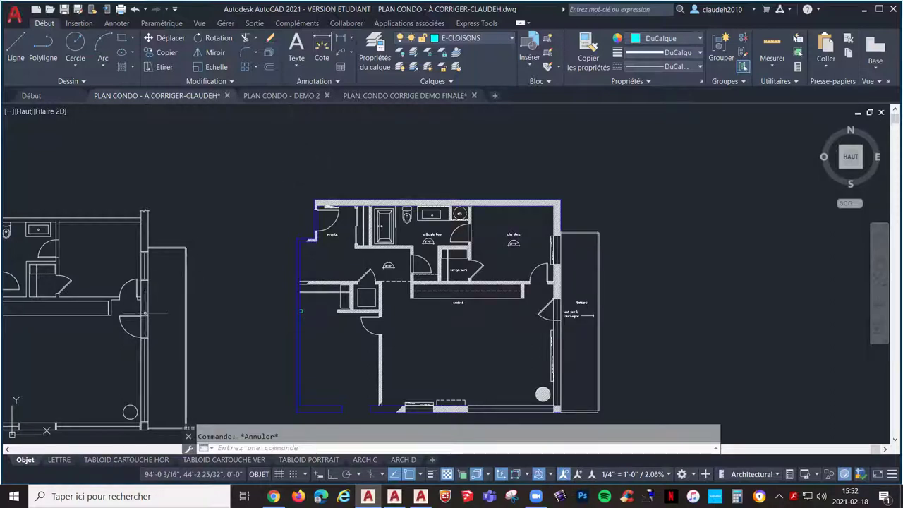
- Assign the round column in the left copy of the plan to the 1-STRUCTURE layer
left_click(131, 411)
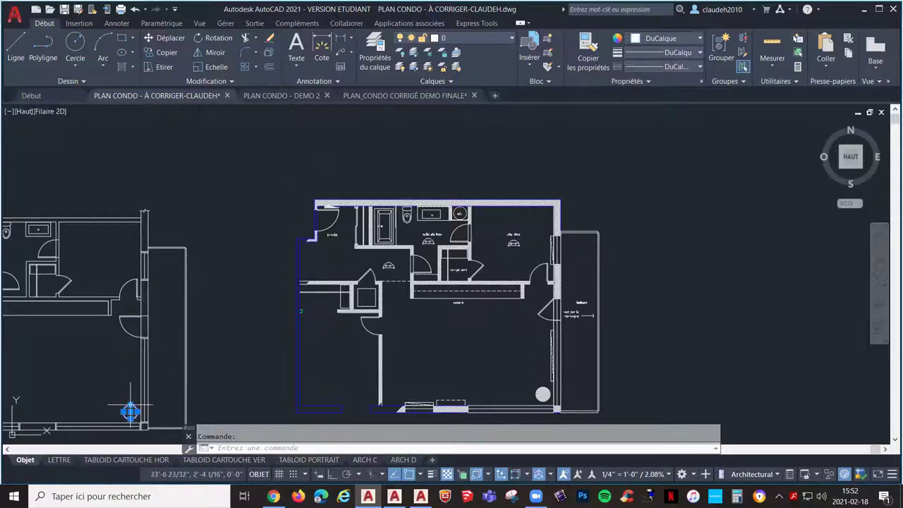
left_click(477, 39)
left_click(483, 219)
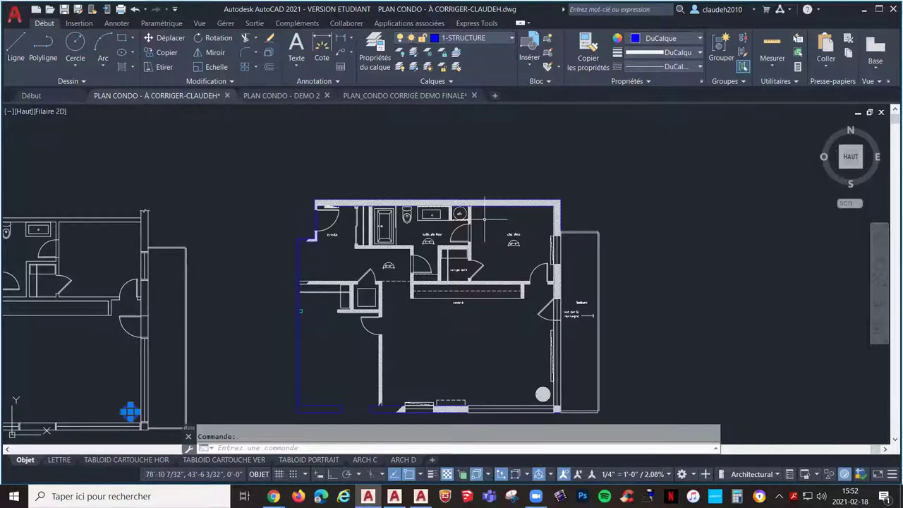
key("Escape")
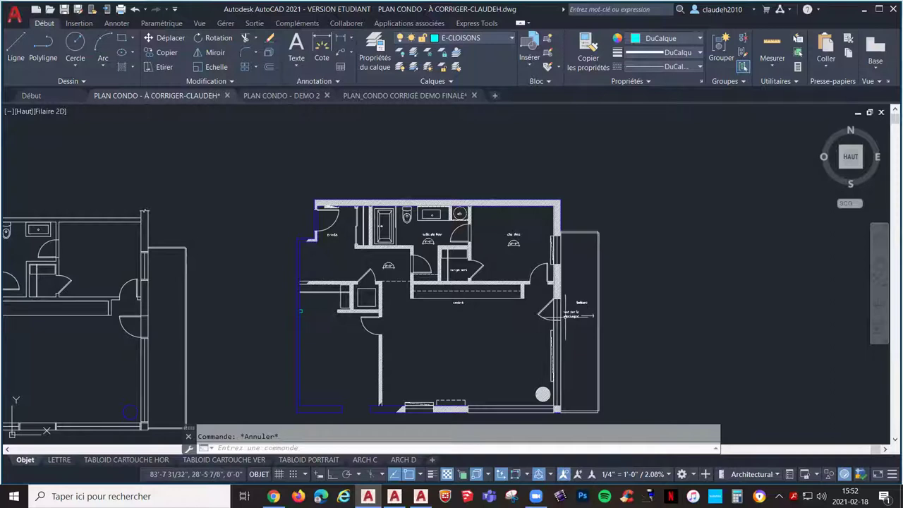
- Check the layer and properties of the polyline framing the balcony door opening, and clear the selection
scroll(564, 312, "up", 2)
scroll(563, 308, "up", 3)
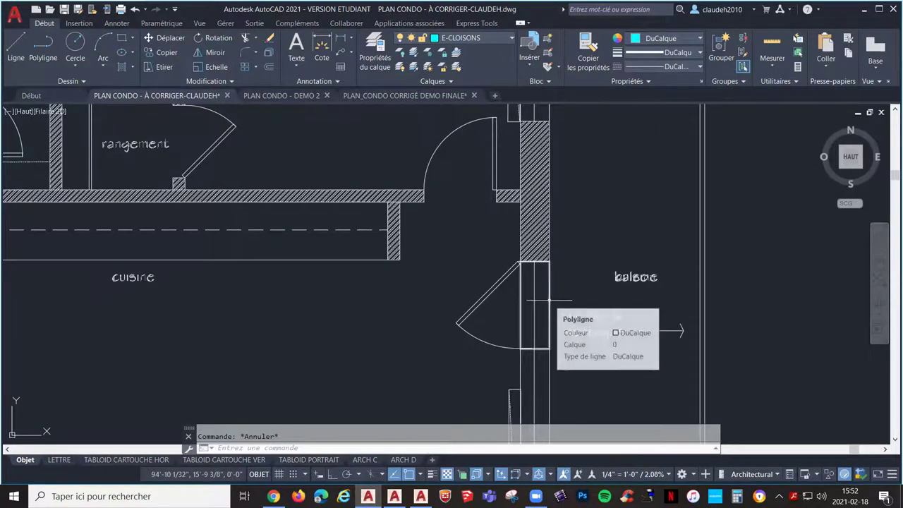
left_click(549, 300)
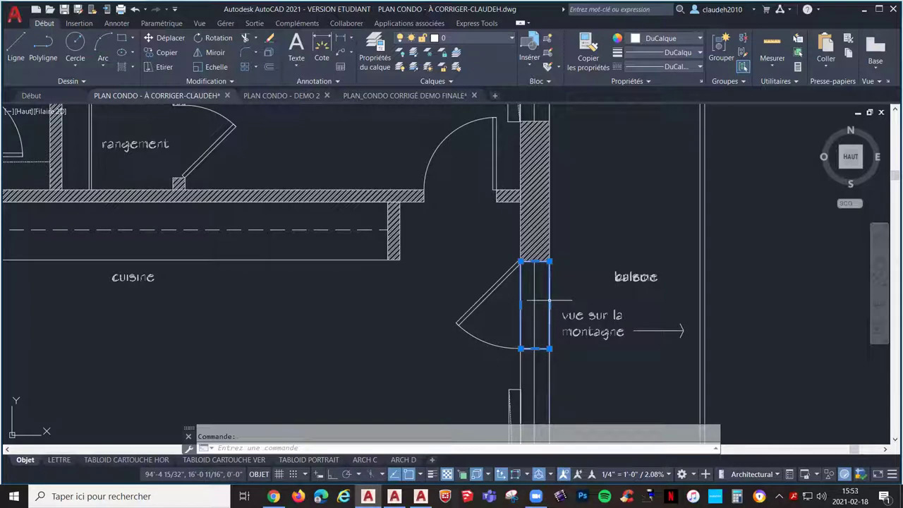
key("ctrl+z")
key("ctrl+z")
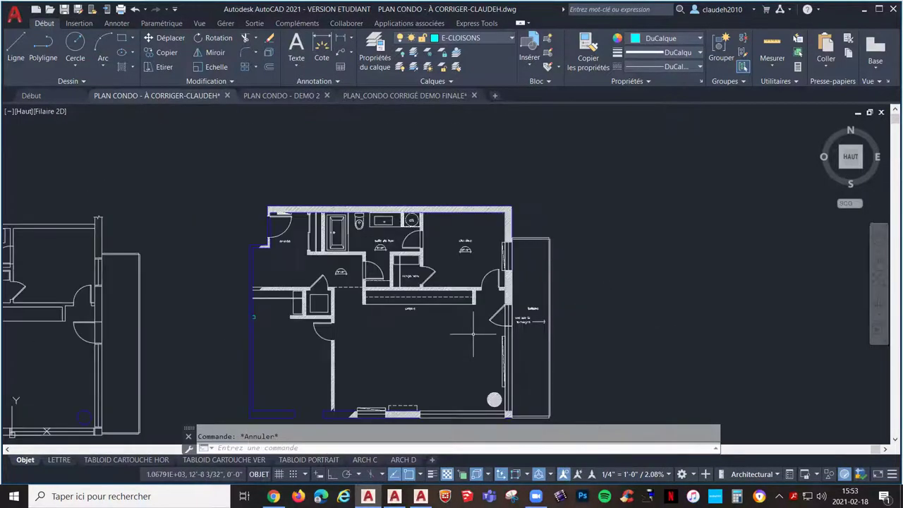
middle_click_drag(472, 333, 469, 330)
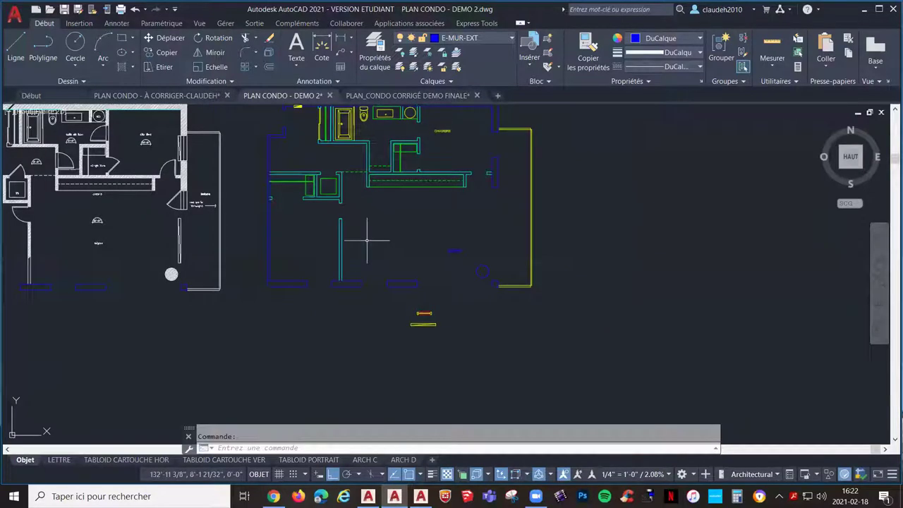
- In the PLAN CONDO - DEMO 2 drawing, check the properties of the spline outlining the hatched round column
middle_click_drag(366, 240, 339, 342)
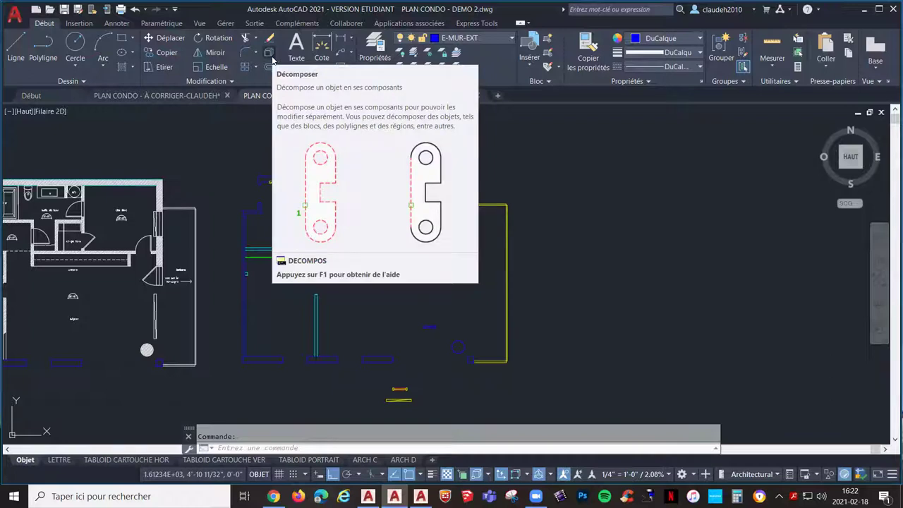
key("ctrl+z")
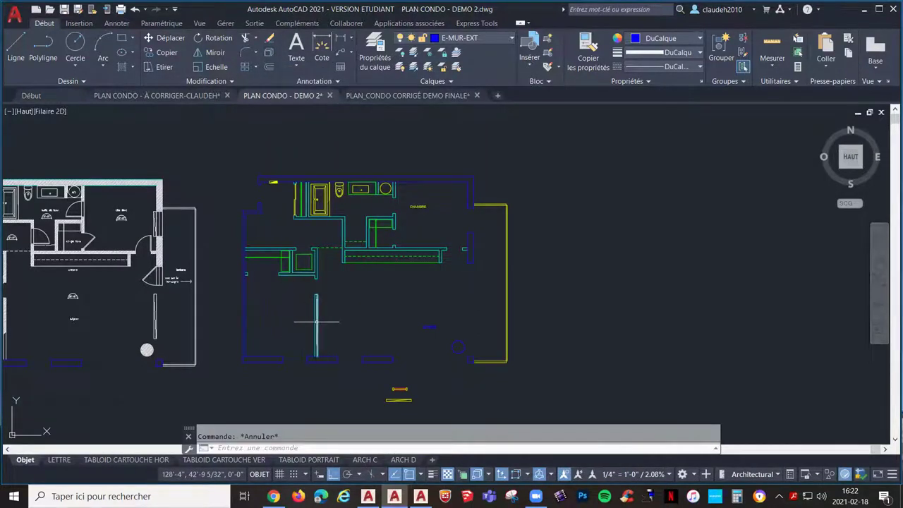
mouse_move(317, 321)
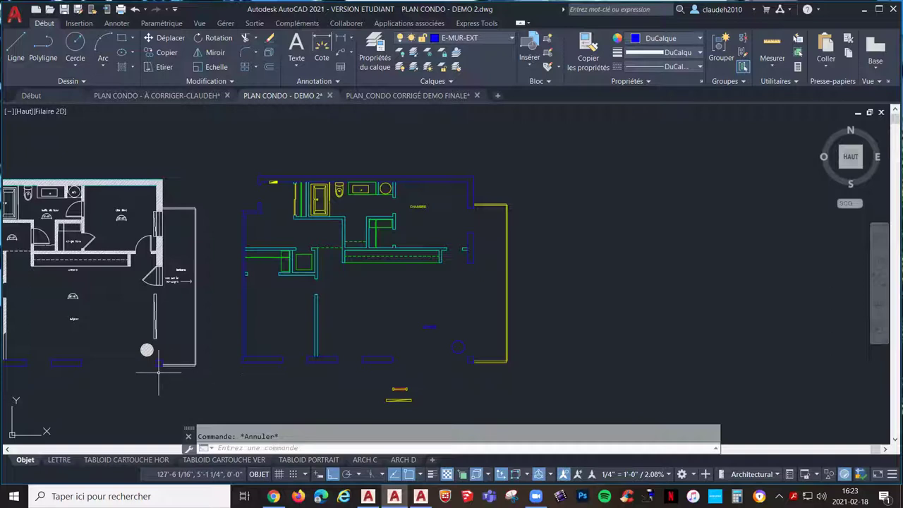
scroll(144, 357, "up", 8)
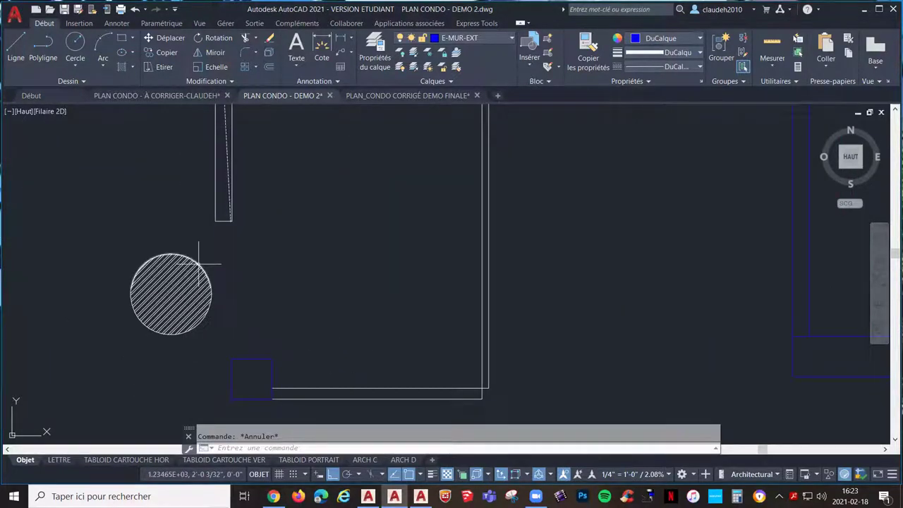
mouse_move(198, 263)
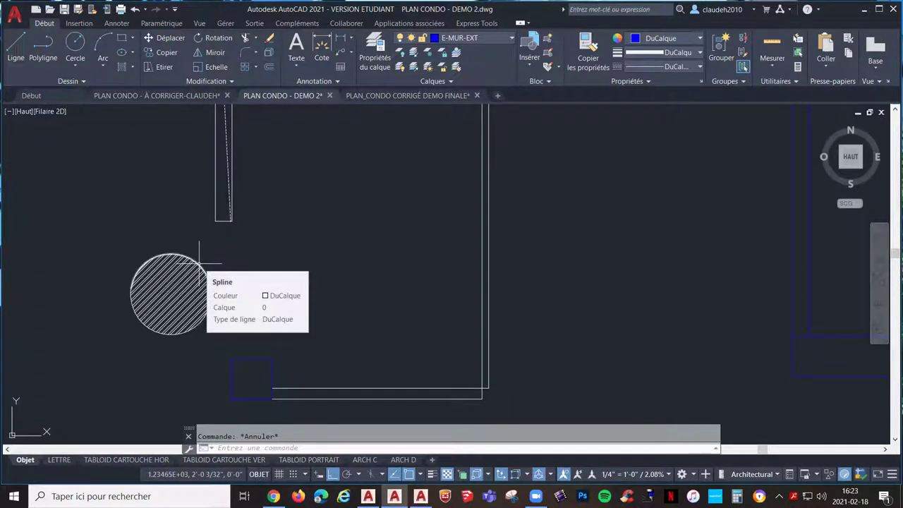
left_click(199, 264)
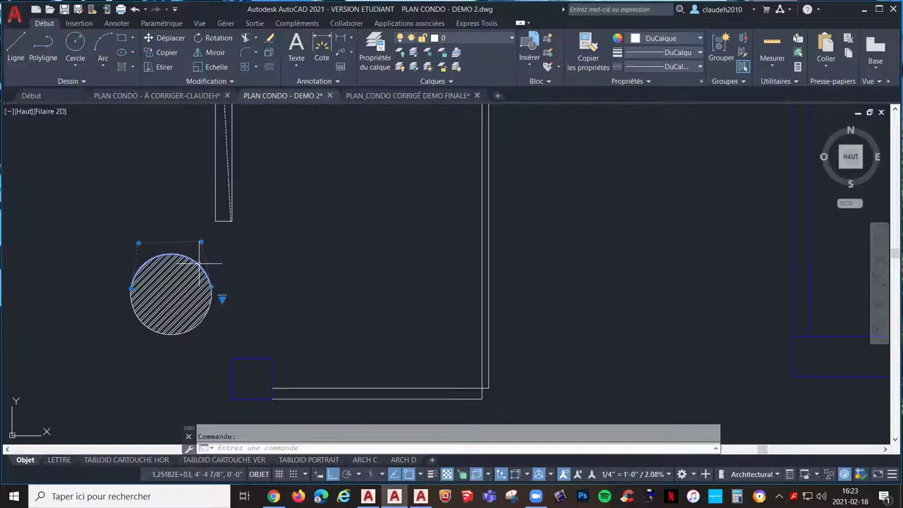
key("Escape")
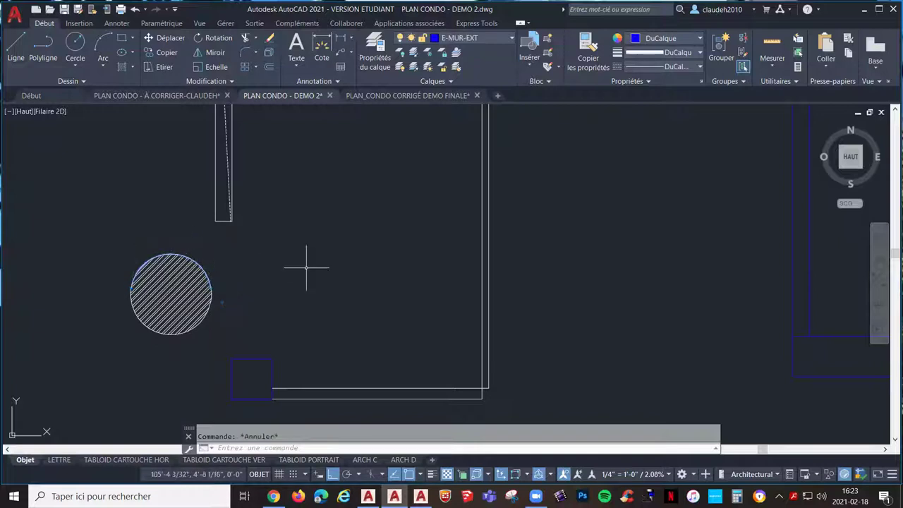
- Make E-DIM the current layer for dimensioning the round column in the cleaned-up plan
scroll(310, 290, "down", 8)
scroll(543, 296, "up", 6)
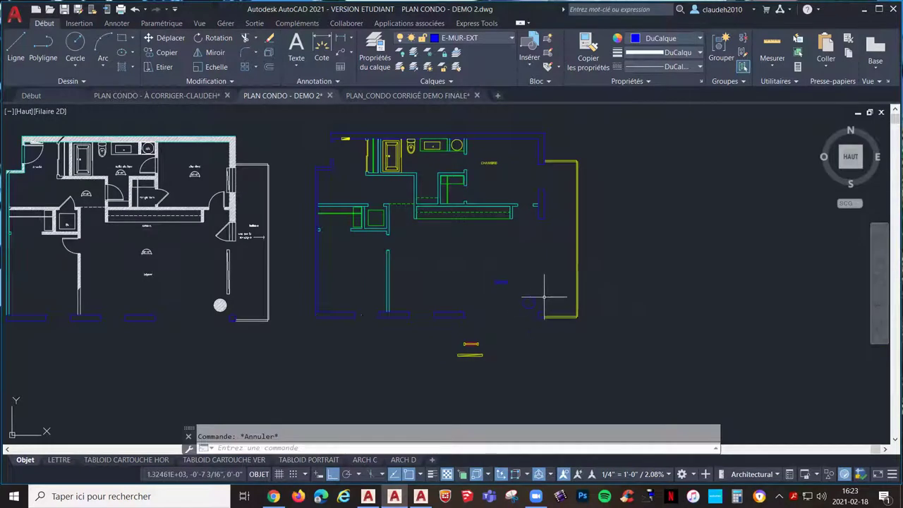
mouse_move(465, 263)
middle_mouse_down()
mouse_move(429, 244)
mouse_move(403, 247)
middle_mouse_up()
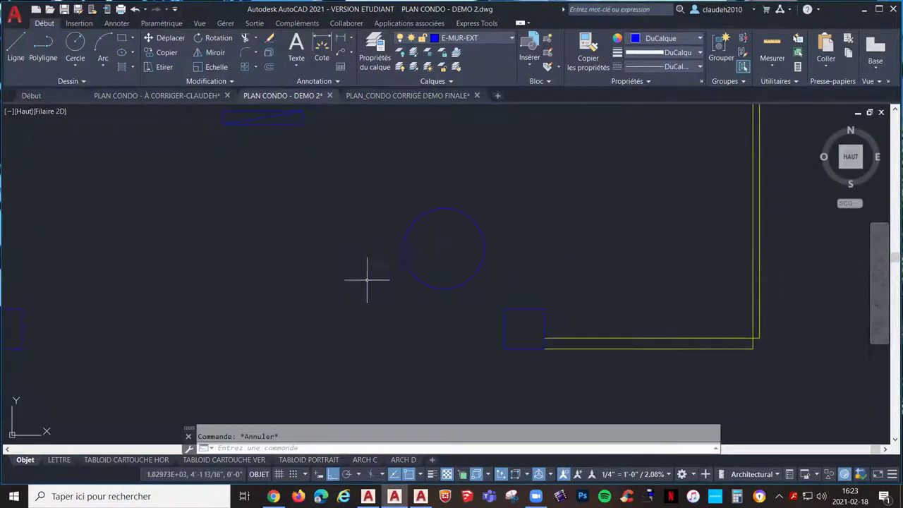
left_click(468, 37)
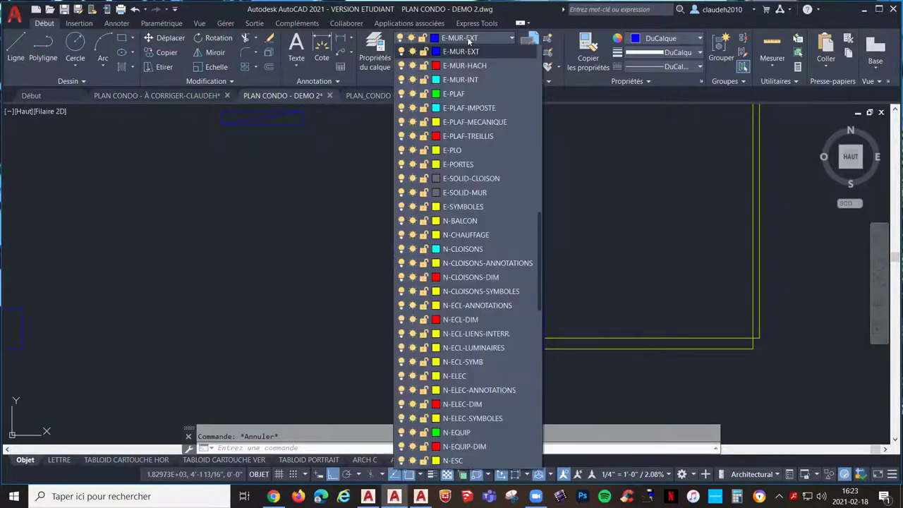
scroll(463, 208, "up", 4)
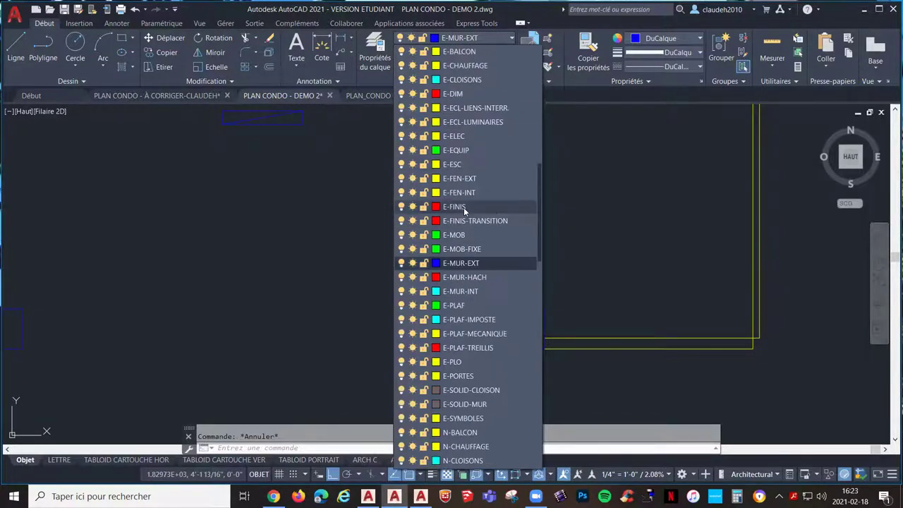
left_click(462, 93)
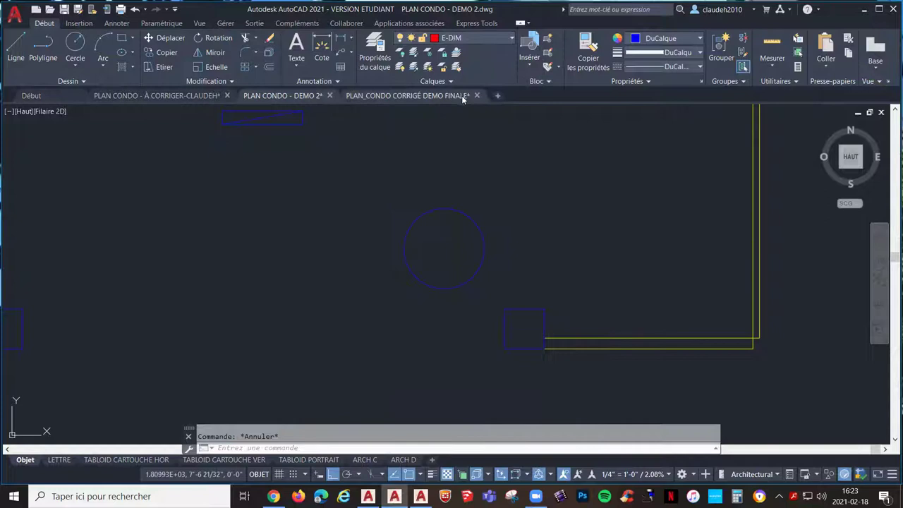
left_click(341, 38)
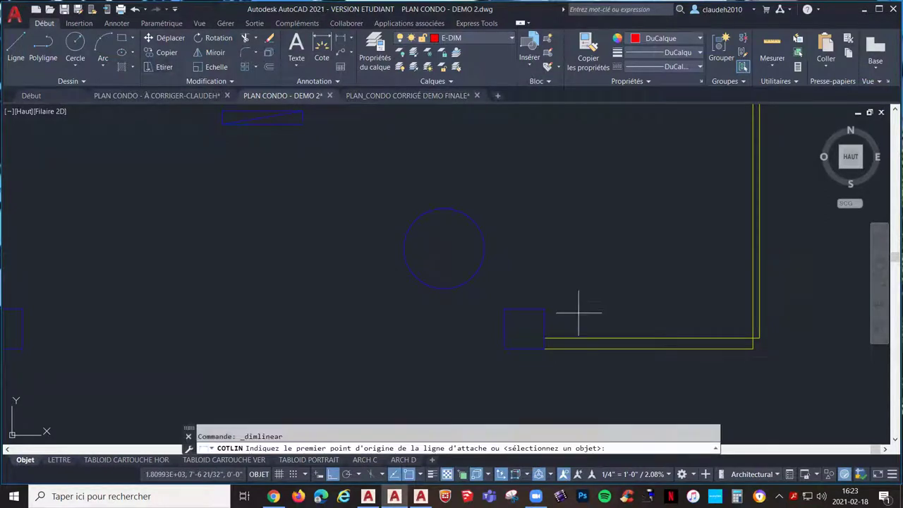
left_click(505, 309)
left_click(462, 212)
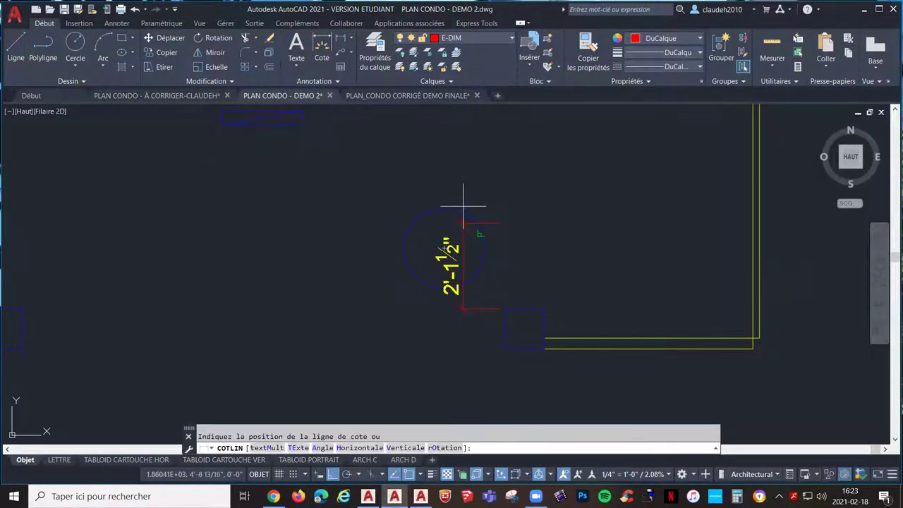
key("Escape")
- Add a horizontal linear dimension above the round column, from the square column's nearest corner to the circle's centre
key("Return")
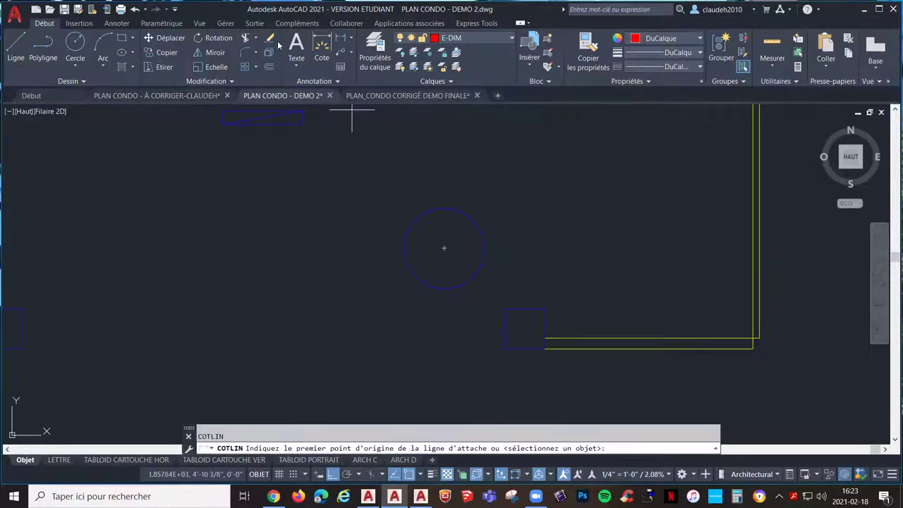
left_click(504, 308)
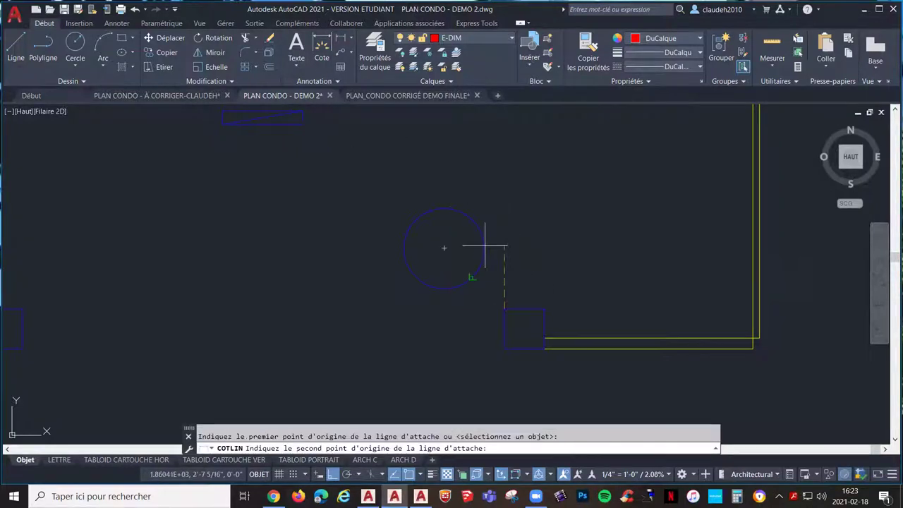
left_click(444, 248)
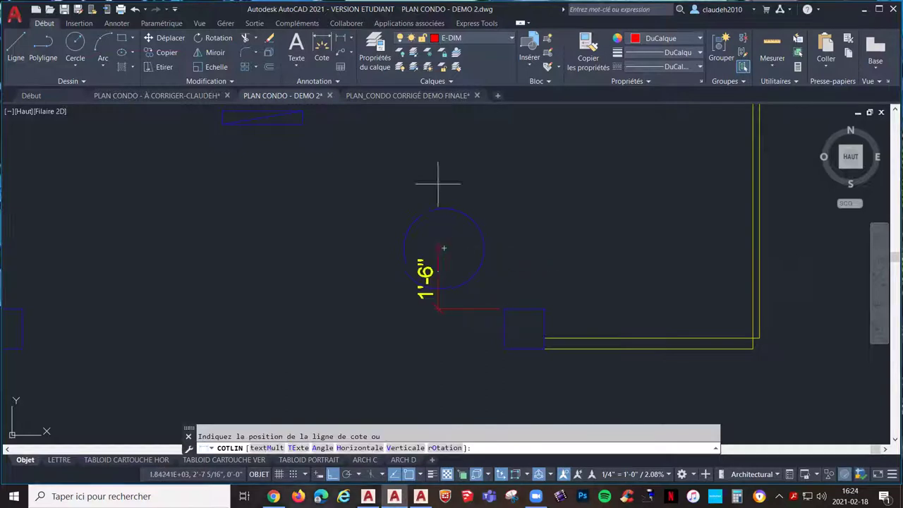
left_click(500, 174)
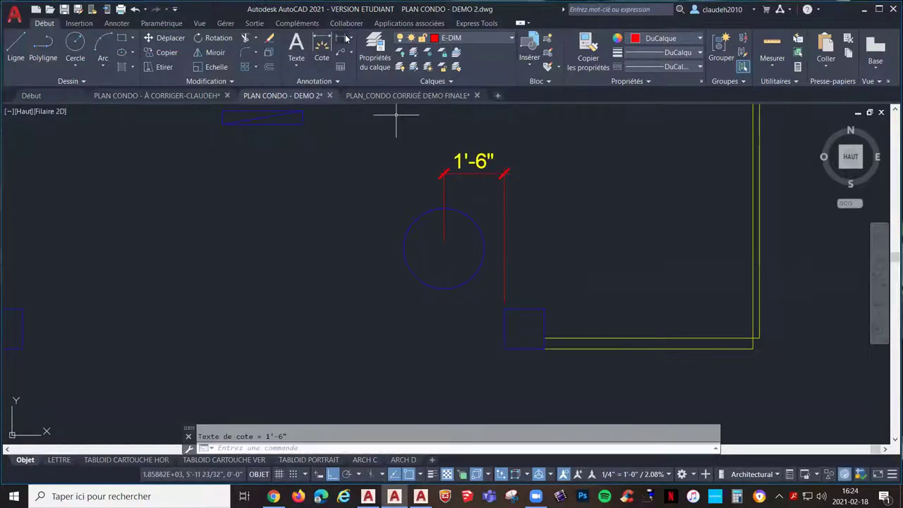
- Add a vertical linear dimension beside the round column, from the same square column corner to the circle's centre
left_click(321, 47)
left_click(503, 308)
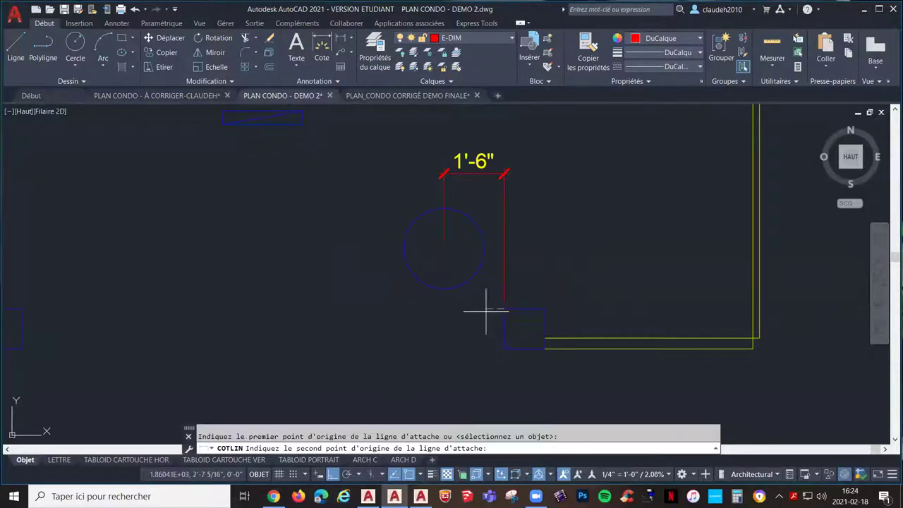
left_click(443, 248)
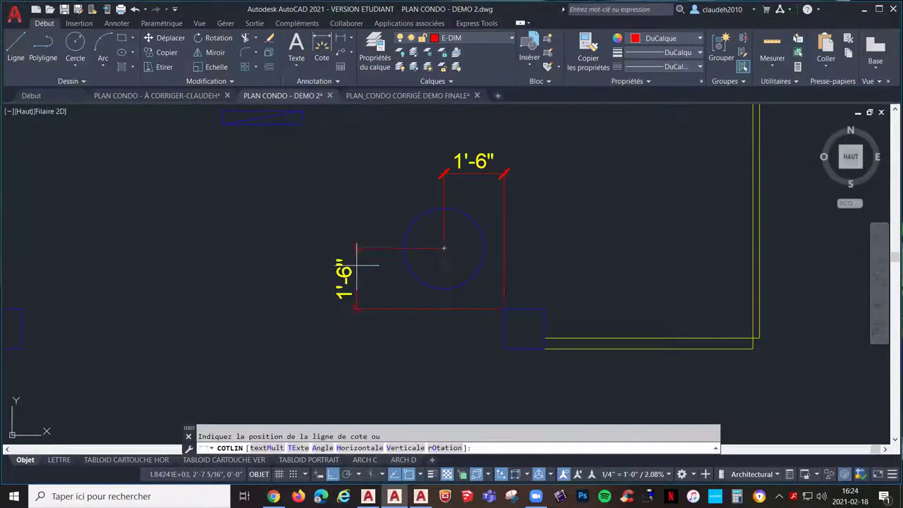
left_click(372, 277)
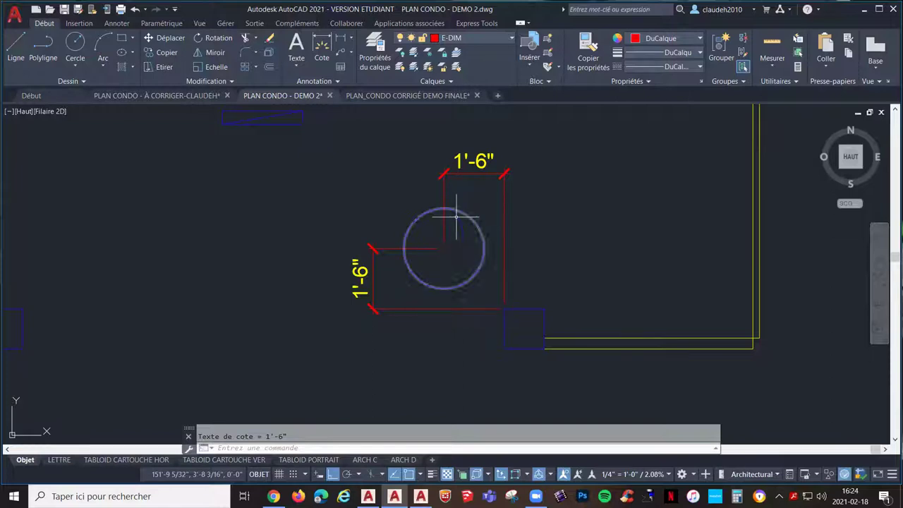
- Add a radius dimension to the round column
left_click(352, 40)
left_click(367, 154)
left_click(416, 220)
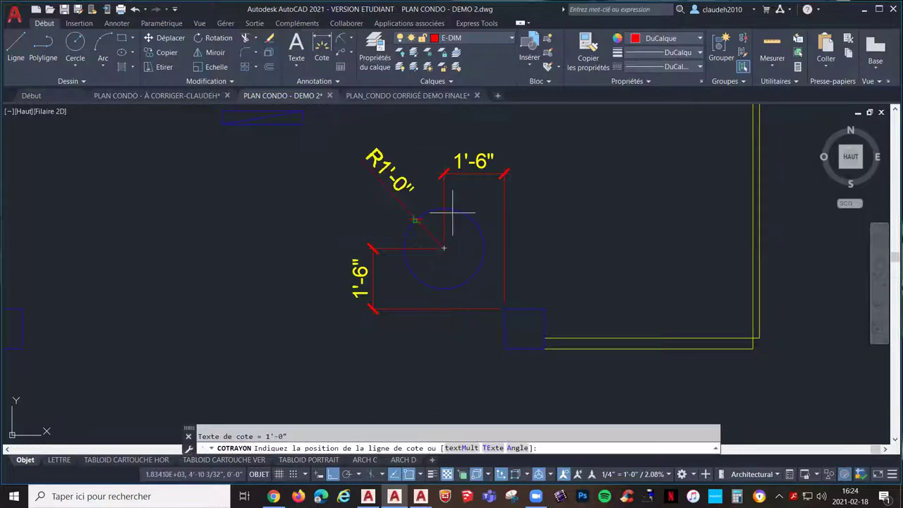
left_click(437, 234)
key("Escape")
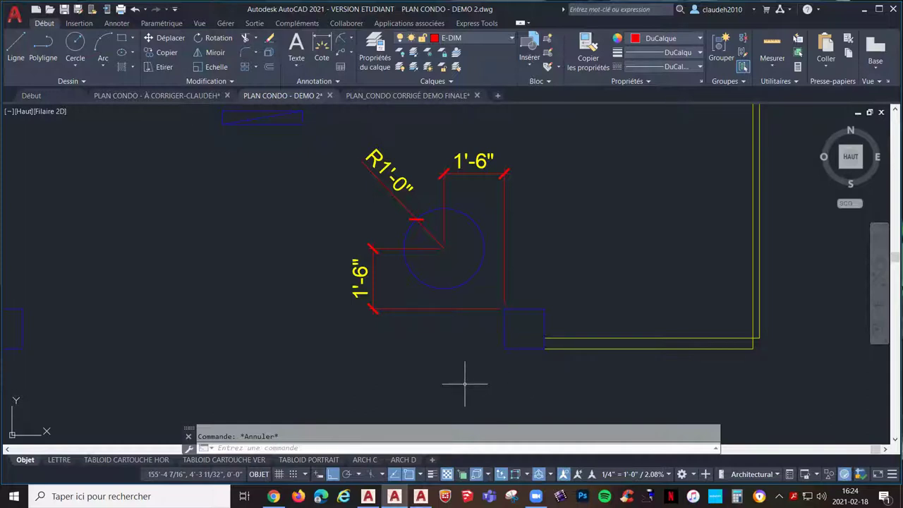
- Lengthen the dynamic window block below the plan with its width grip, and deselect it
scroll(464, 385, "down", 2)
scroll(465, 379, "down", 3)
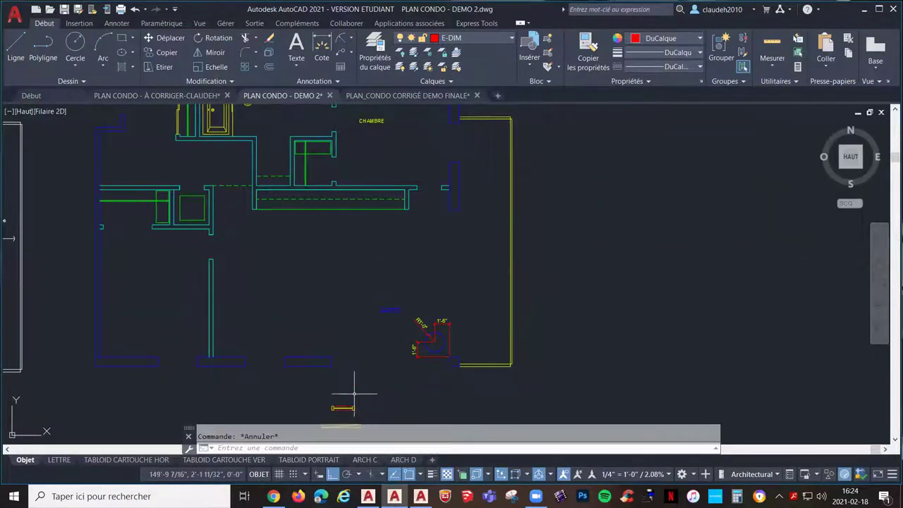
scroll(353, 383, "up", 2)
middle_click_drag(343, 387, 383, 332)
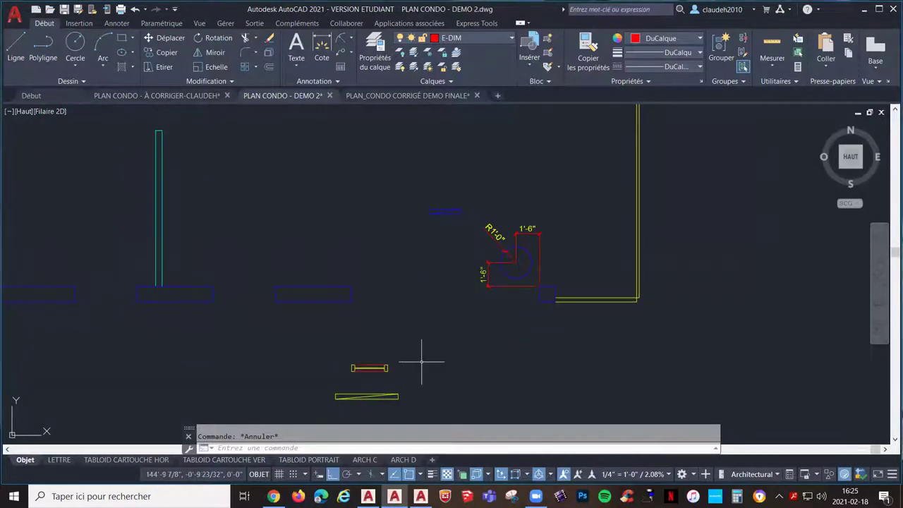
scroll(381, 368, "up", 3)
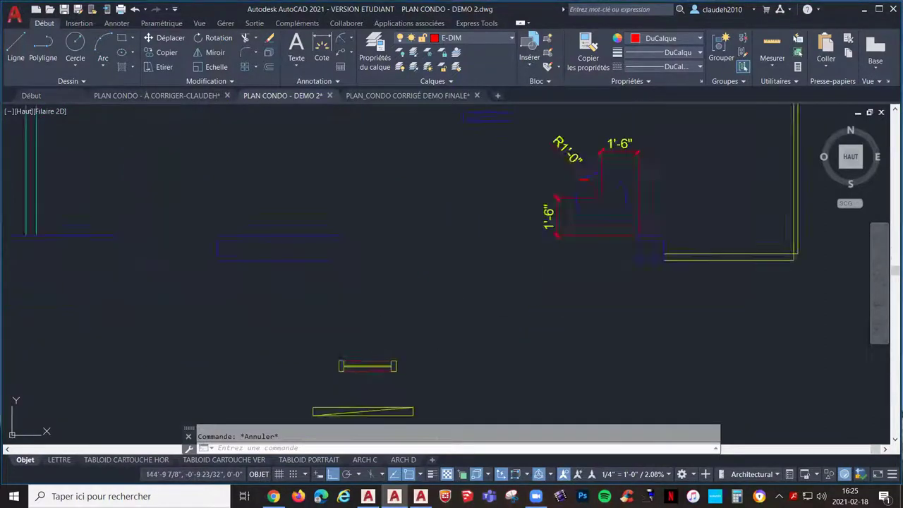
left_click(375, 363)
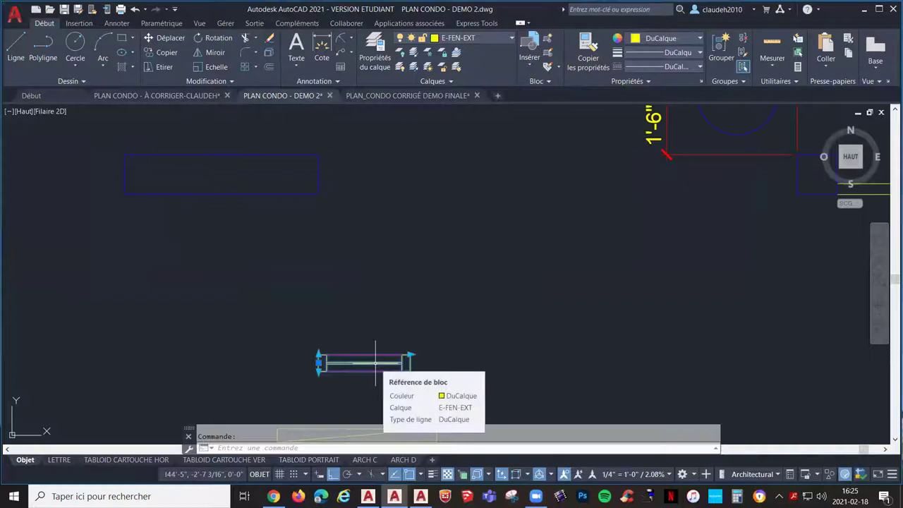
left_click(407, 353)
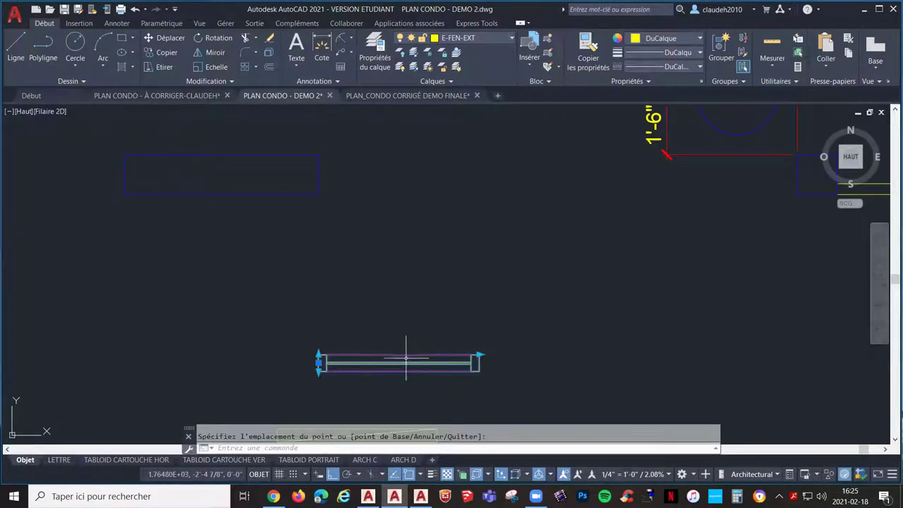
key("Escape")
key("Escape")
- Move the window block by its end midpoint onto the end midpoint of the exterior wall segment beside the opening
left_click(357, 356)
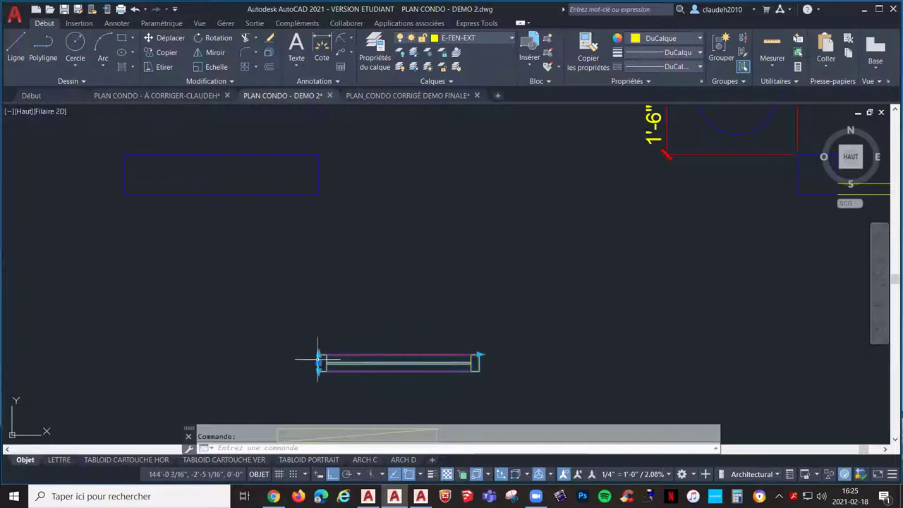
left_click(319, 363)
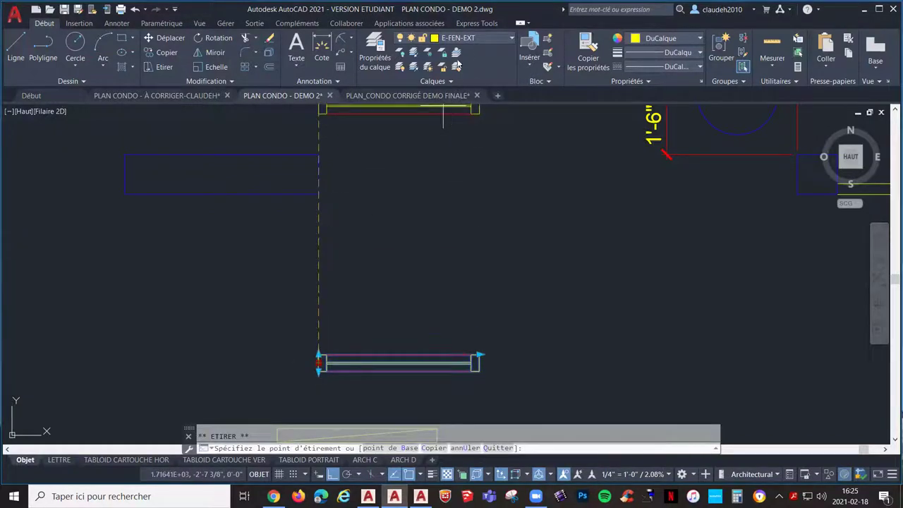
left_click(323, 173)
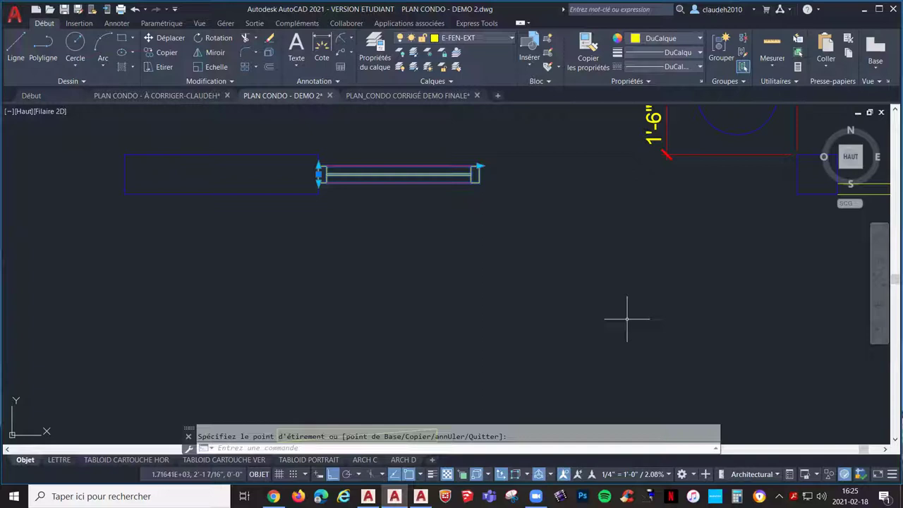
- Stretch the window block's width until its free end meets the edge of the square column across the opening, and deselect it
middle_click_drag(486, 205, 312, 302)
scroll(345, 291, "down", 3)
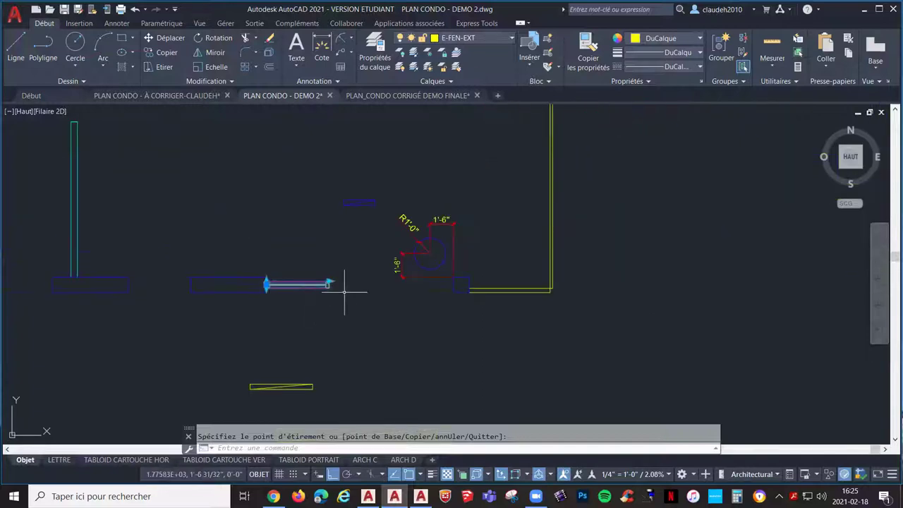
left_click(328, 283)
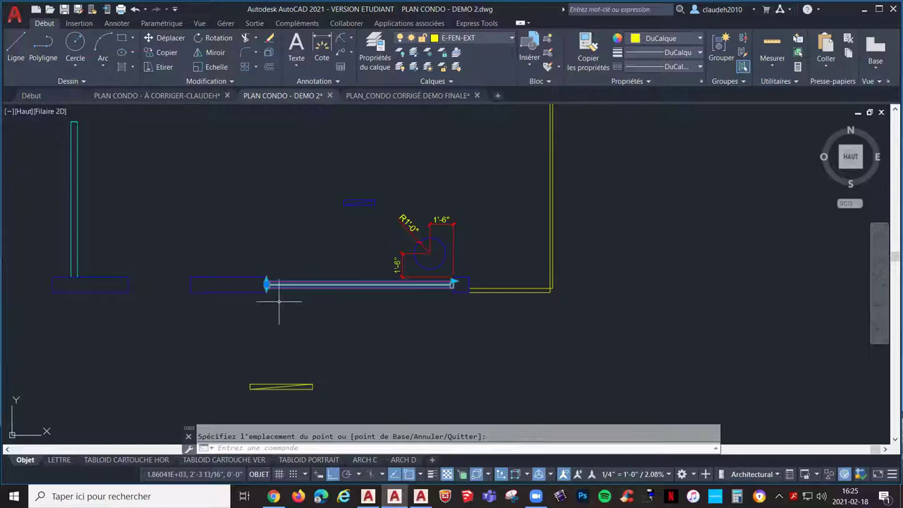
scroll(282, 292, "up", 4)
scroll(302, 307, "down", 2)
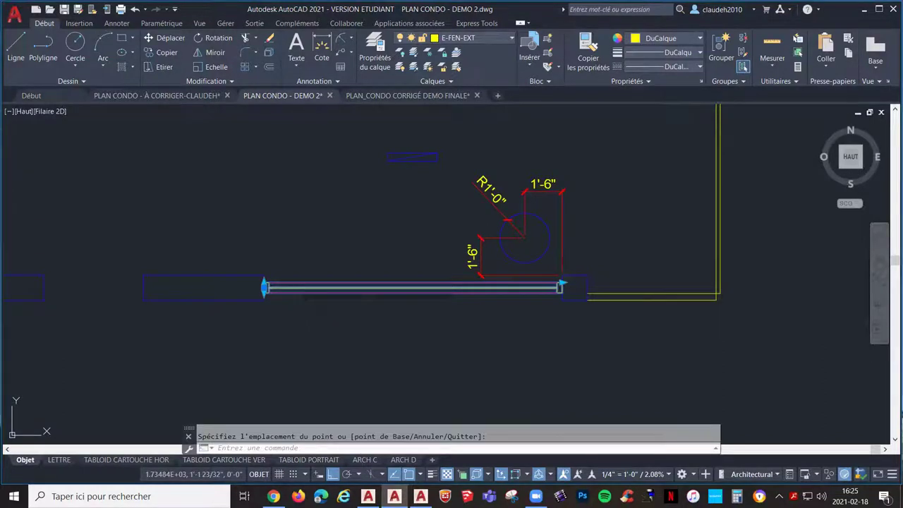
key("Escape")
- Stretch the window block's thickness both ways to the inner and outer faces of the exterior wall, and deselect it
scroll(280, 301, "up", 2)
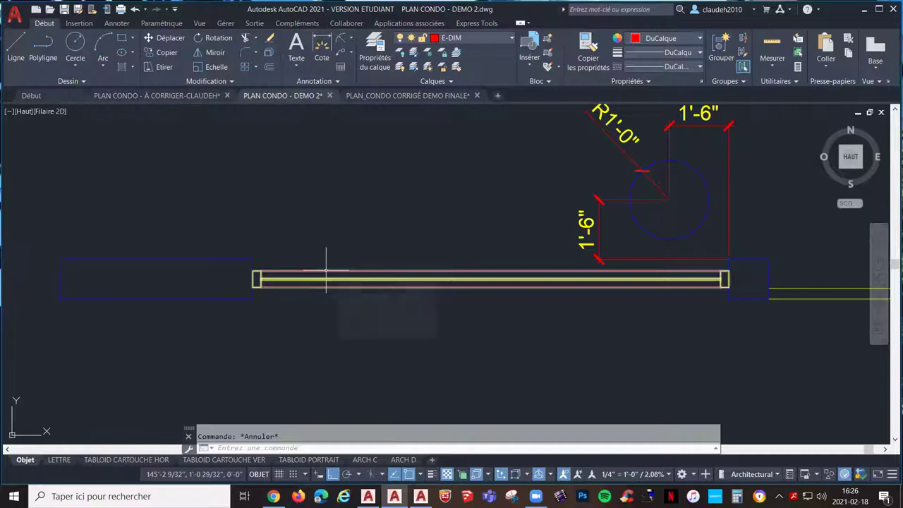
mouse_move(326, 270)
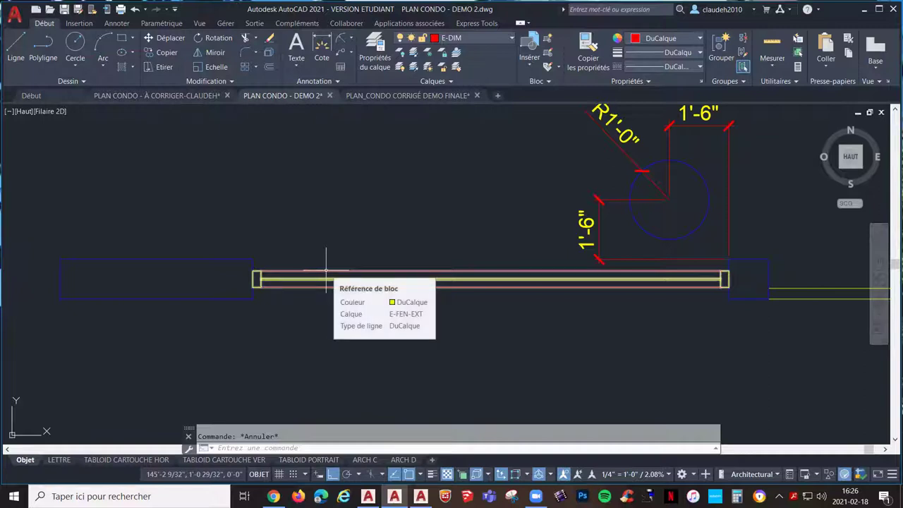
left_click(326, 270)
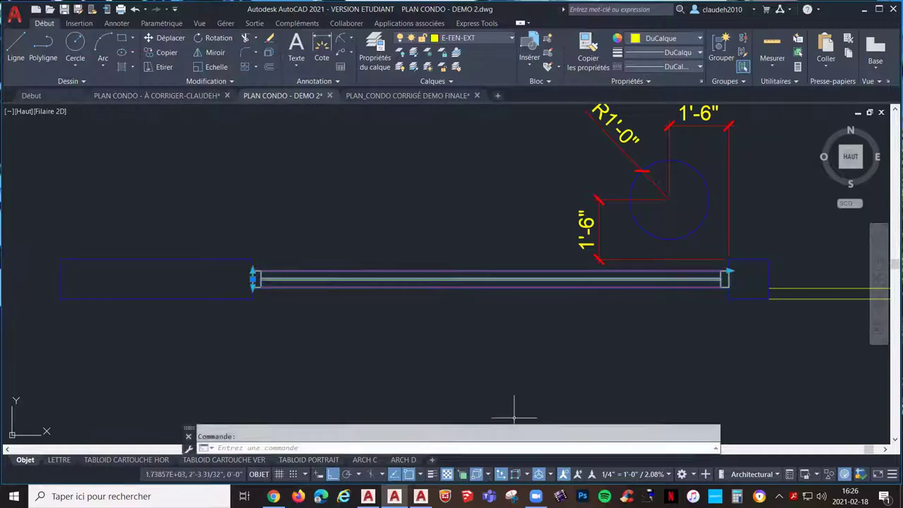
left_click(252, 275)
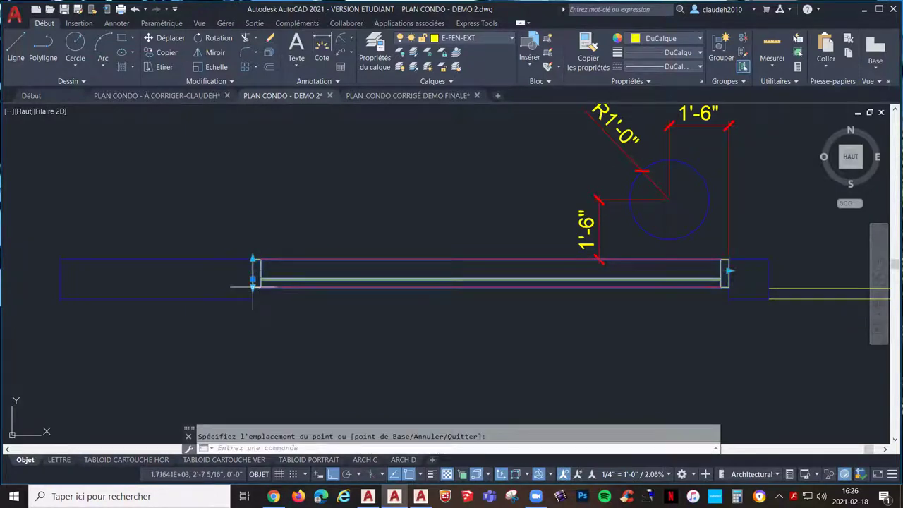
key("Escape")
scroll(367, 327, "down", 2)
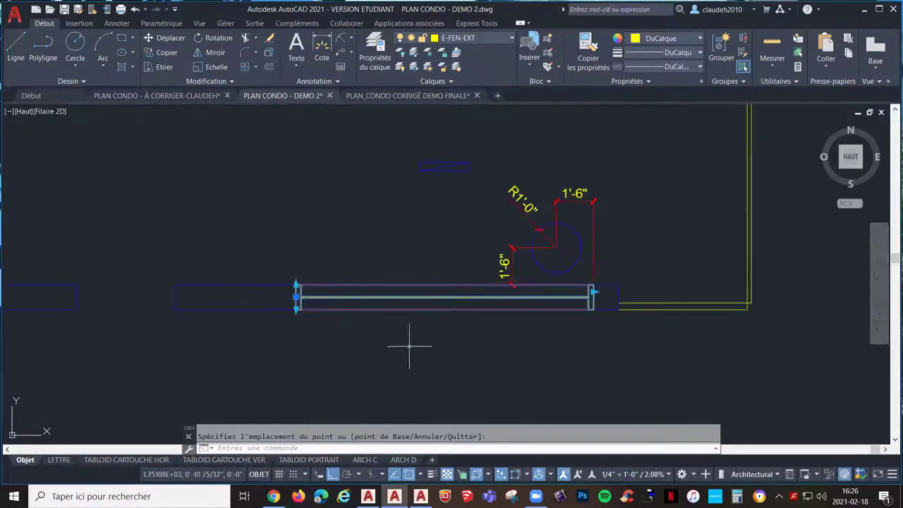
key("Escape")
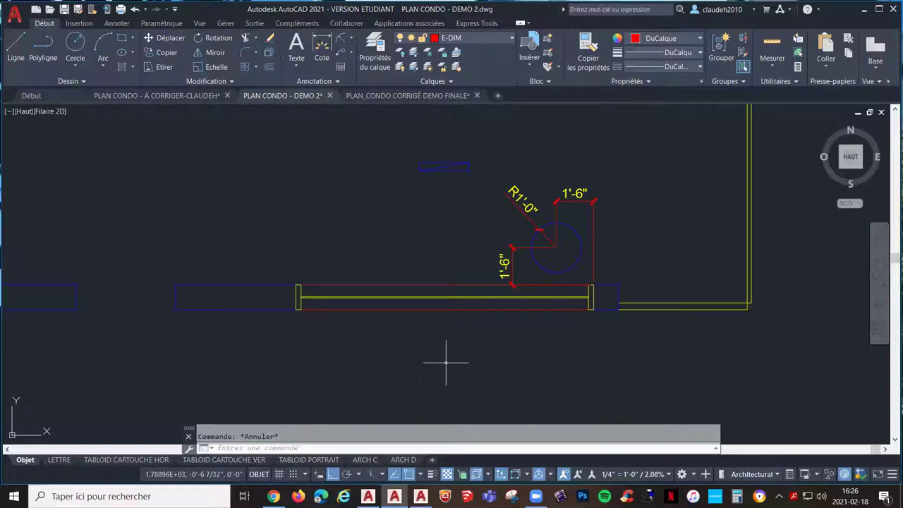
- Copy the window block from its end midpoint to the end midpoint of the wall segment at the neighbouring opening to the left
left_click(430, 358)
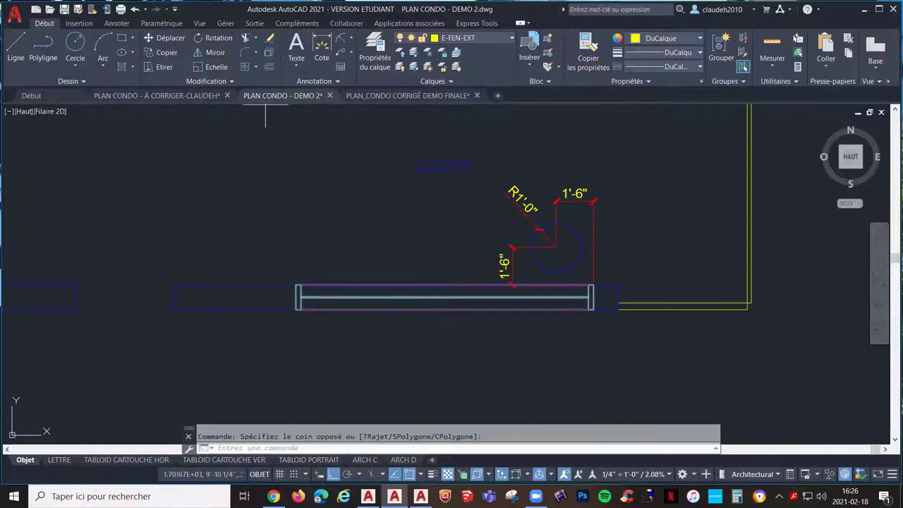
left_click(168, 52)
left_click(296, 296)
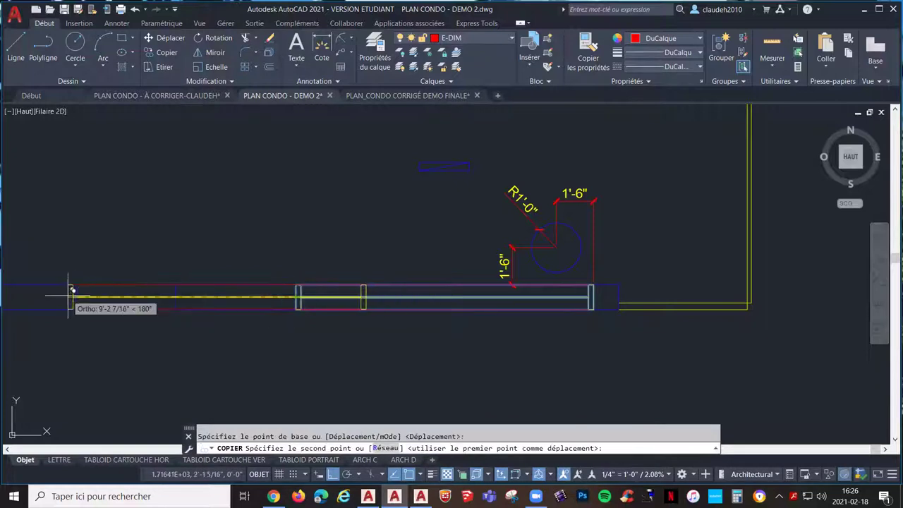
left_click(77, 296)
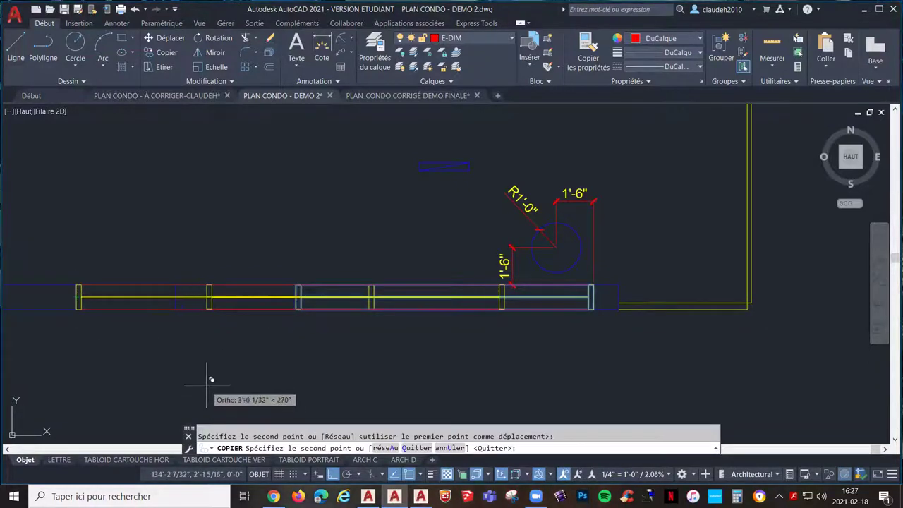
key("Escape")
- Shorten the copied window block with its width grip to fit the smaller wall opening, and deselect it
left_click(159, 286)
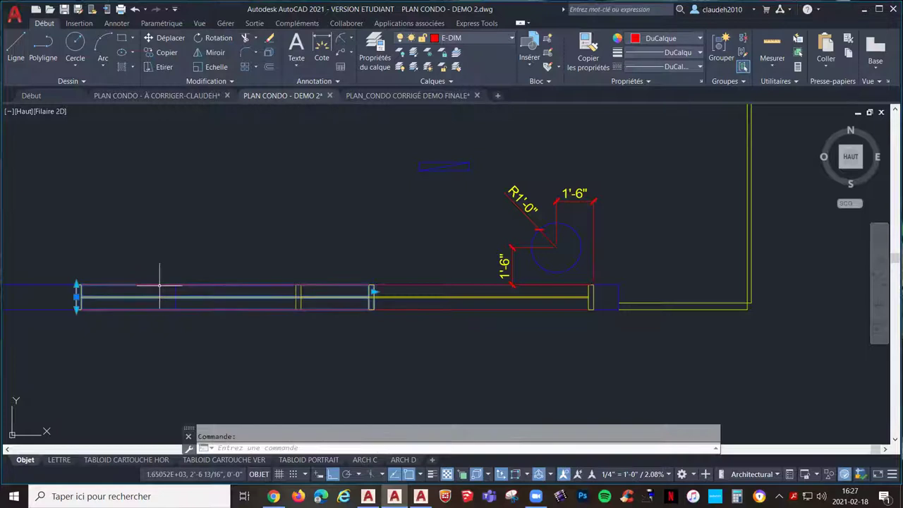
left_click(373, 290)
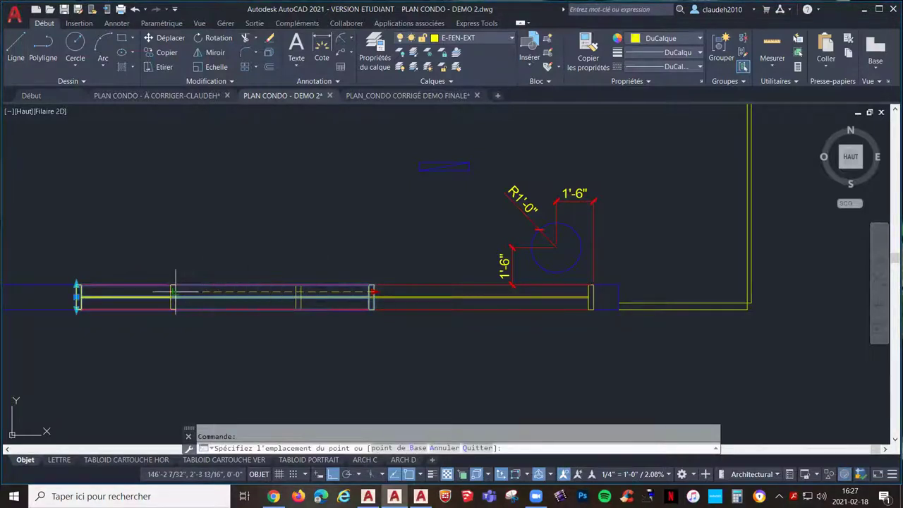
key("Escape")
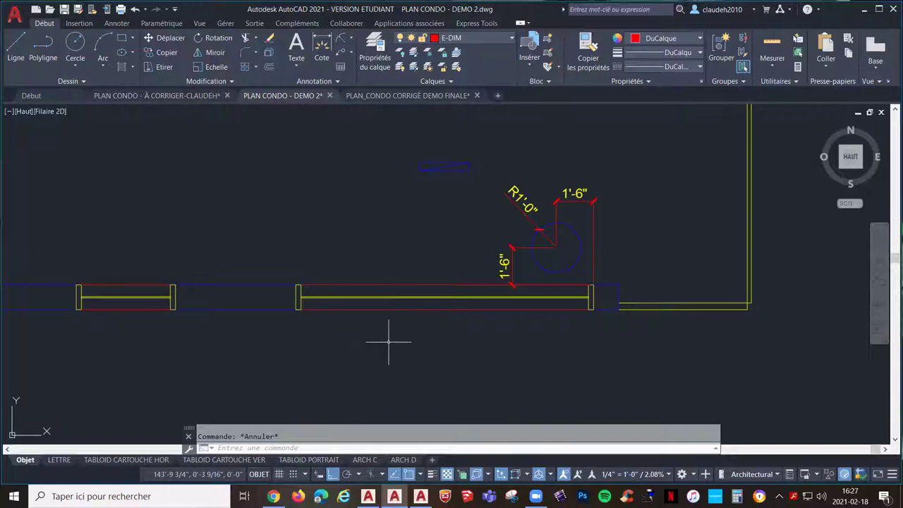
- Open the large window block in the Block Editor
left_click(389, 295)
left_click(383, 303)
right_click(383, 303)
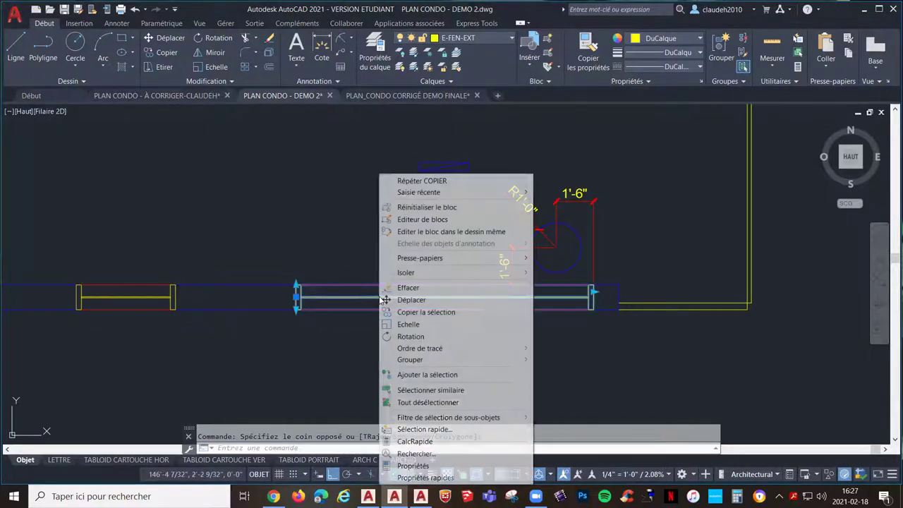
left_click(435, 220)
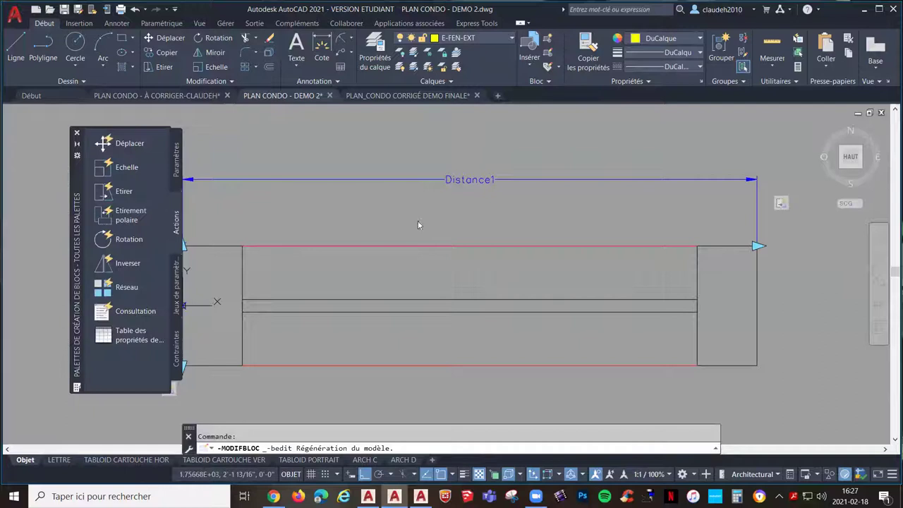
middle_click_drag(442, 223, 426, 226)
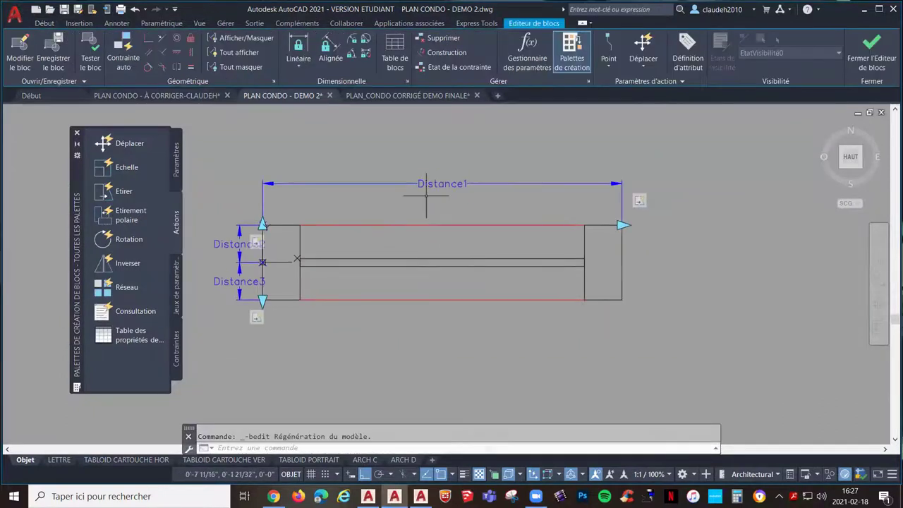
- Examine the window block's Distance1, Distance2 and Distance3 linear parameters, their grips and their stretch actions
middle_click_drag(479, 209, 413, 229)
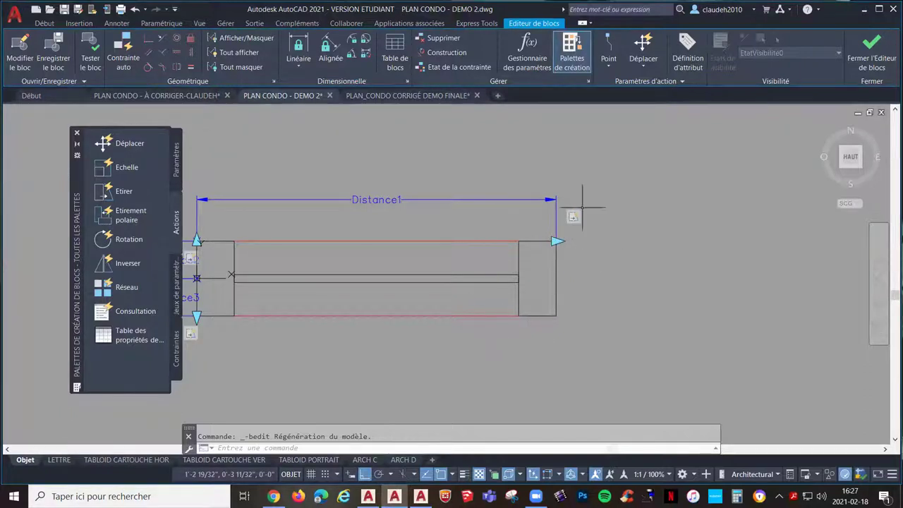
mouse_move(537, 200)
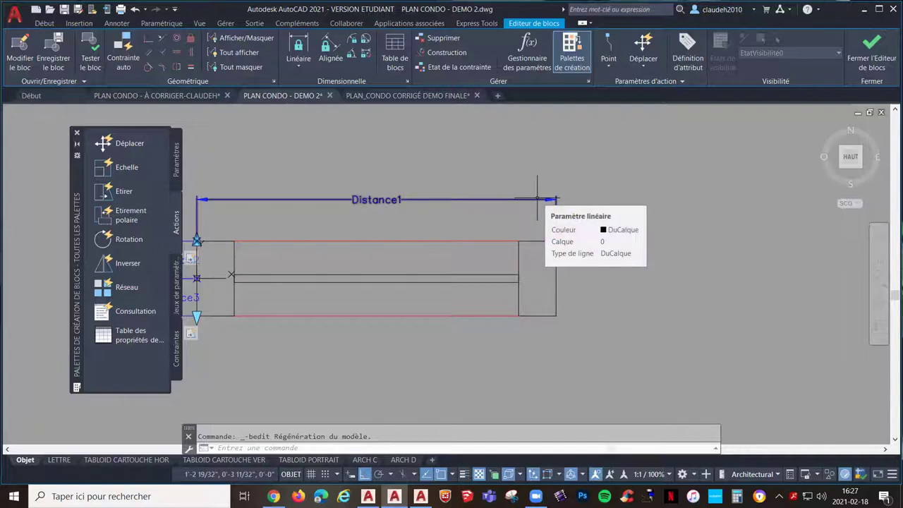
left_click(537, 199)
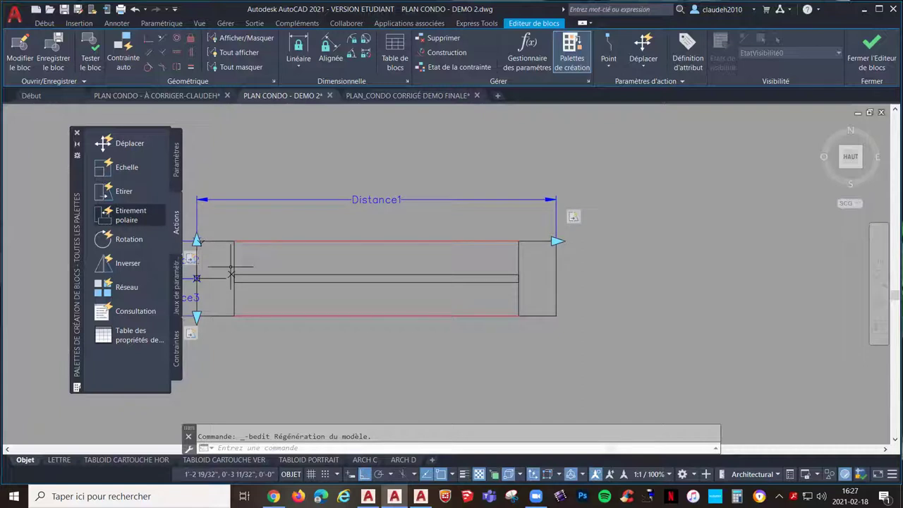
middle_click_drag(288, 289, 416, 307)
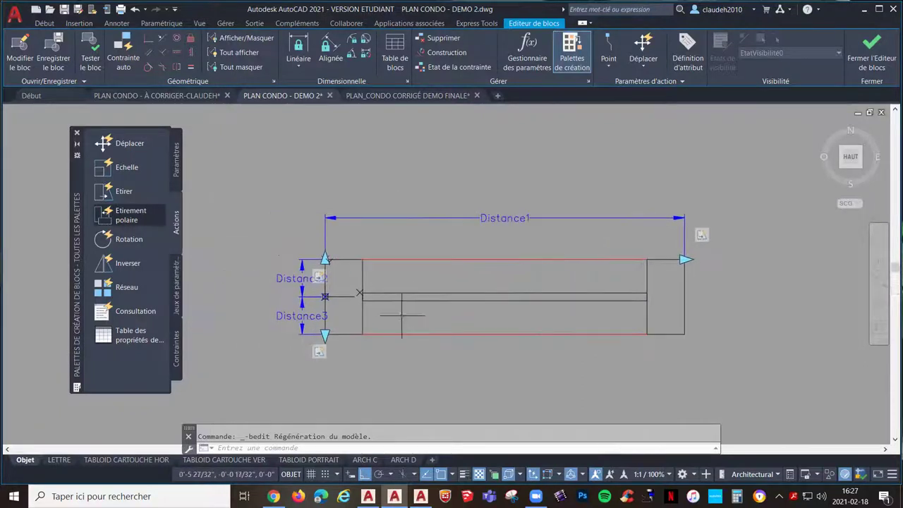
scroll(317, 285, "up", 2)
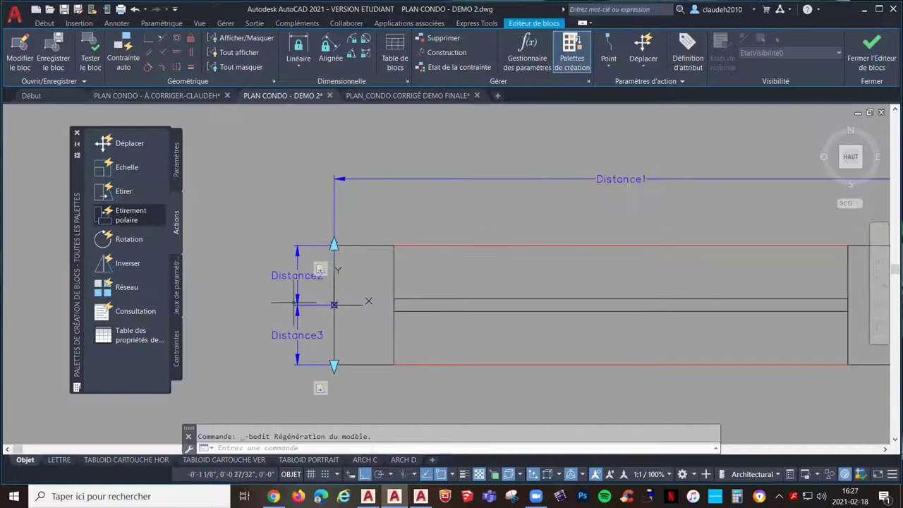
scroll(296, 300, "up", 4)
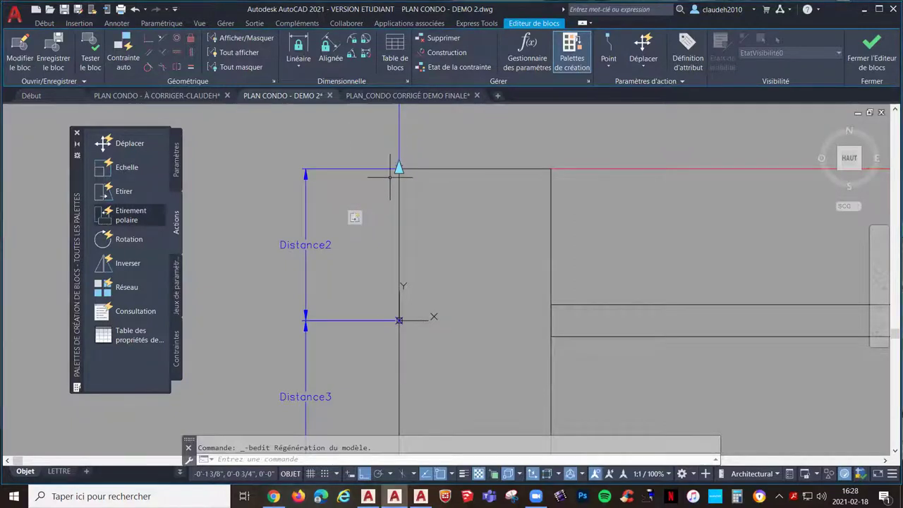
scroll(389, 176, "down", 4)
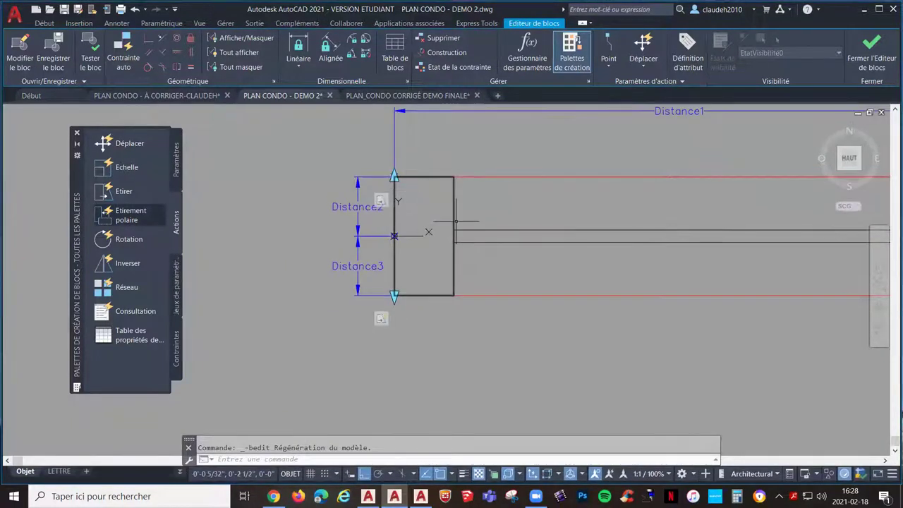
scroll(456, 221, "down", 3)
middle_click_drag(455, 221, 264, 277)
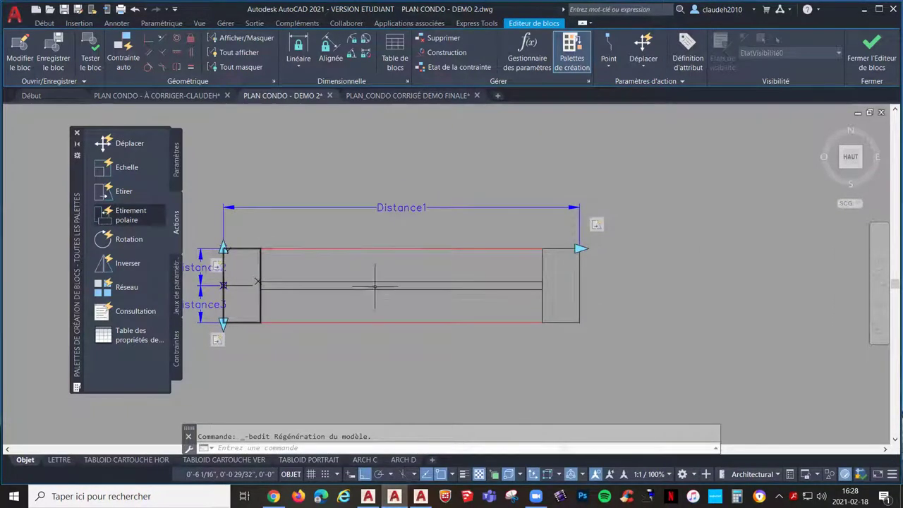
- Delete the vertical parameters Distance2 and Distance3 from the window block
scroll(268, 307, "down", 2)
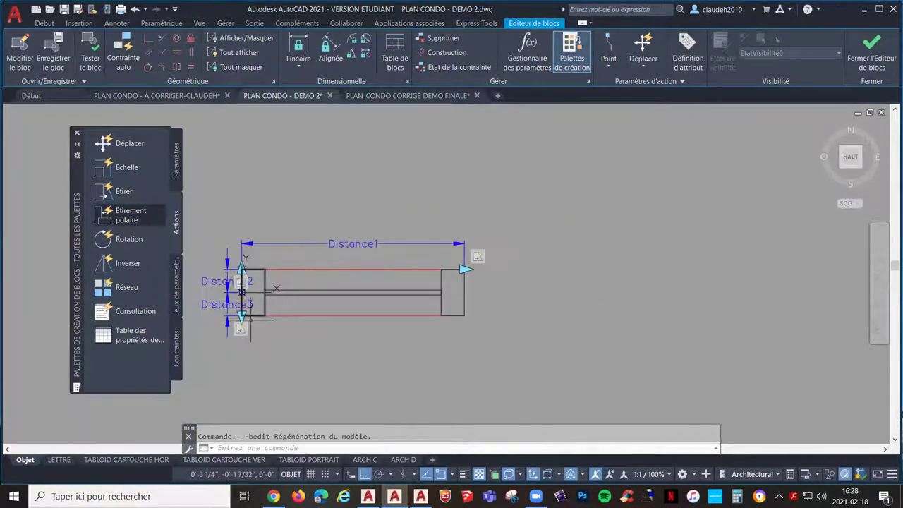
left_click(226, 361)
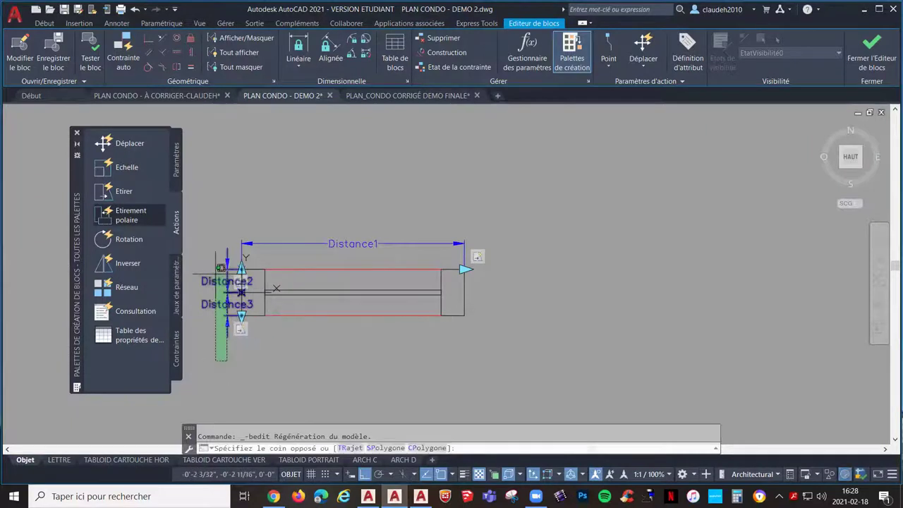
left_click(216, 250)
key("Delete")
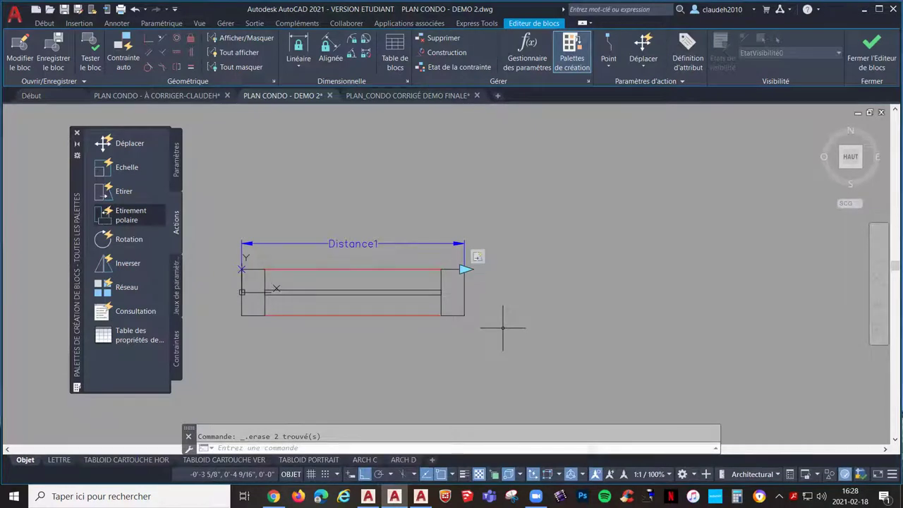
- Add a vertical linear parameter between the left jamb's outer midpoint and upper corner, and delete its grip at the midpoint
left_click(175, 170)
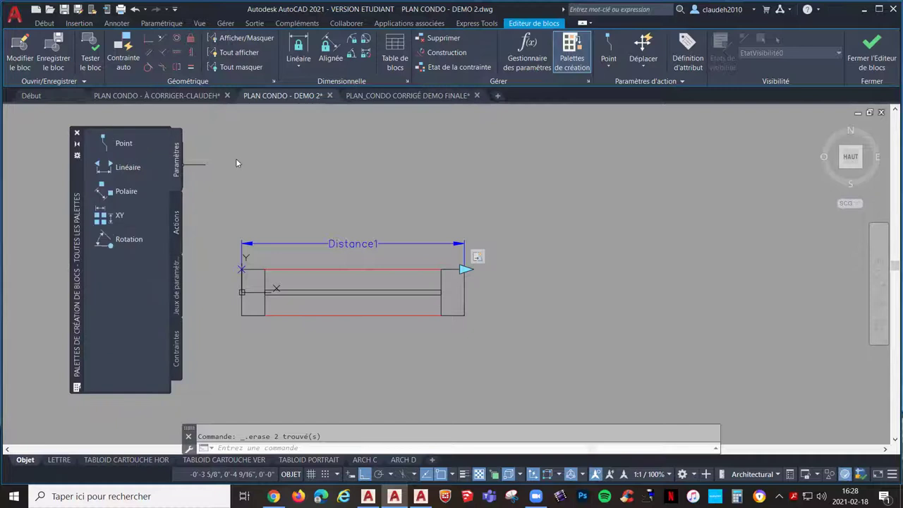
left_click(130, 170)
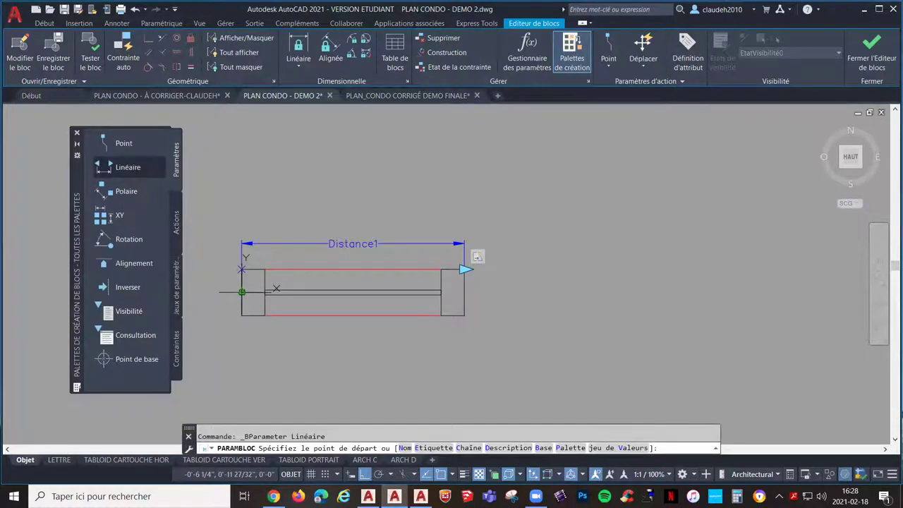
left_click(241, 268)
left_click(241, 291)
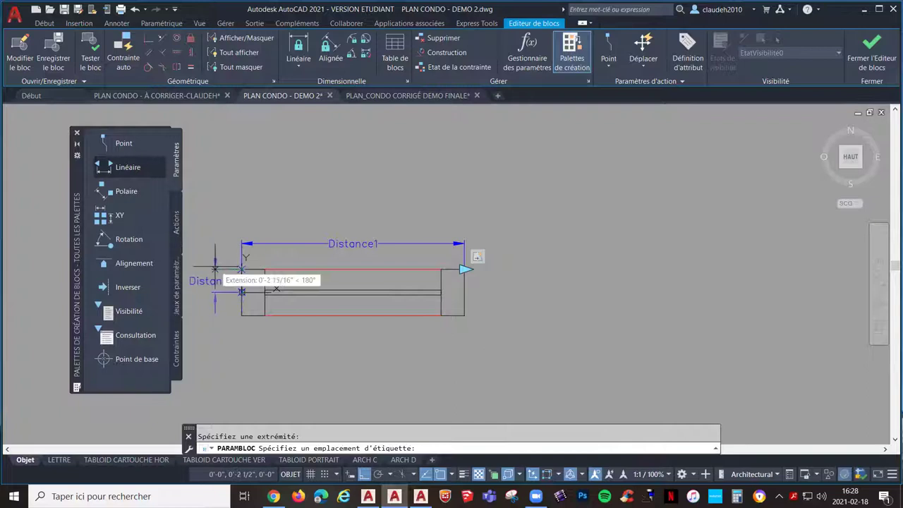
left_click(209, 270)
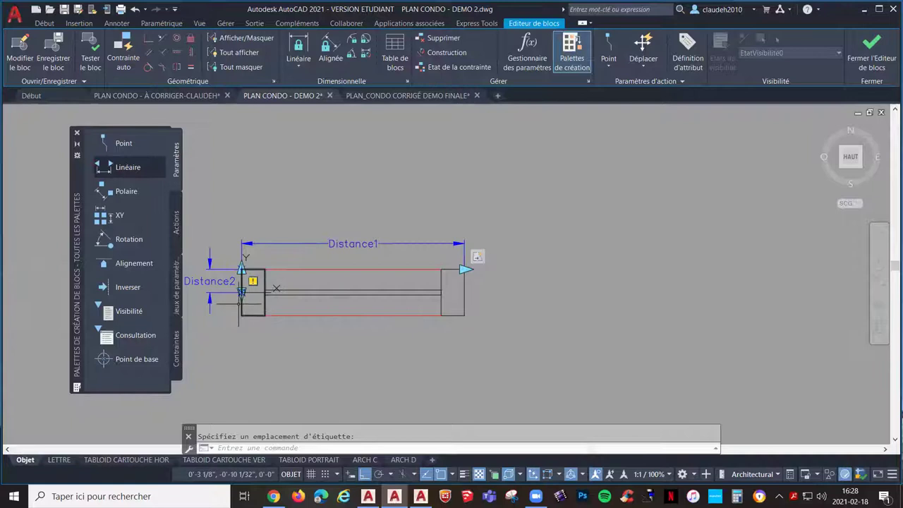
key("Escape")
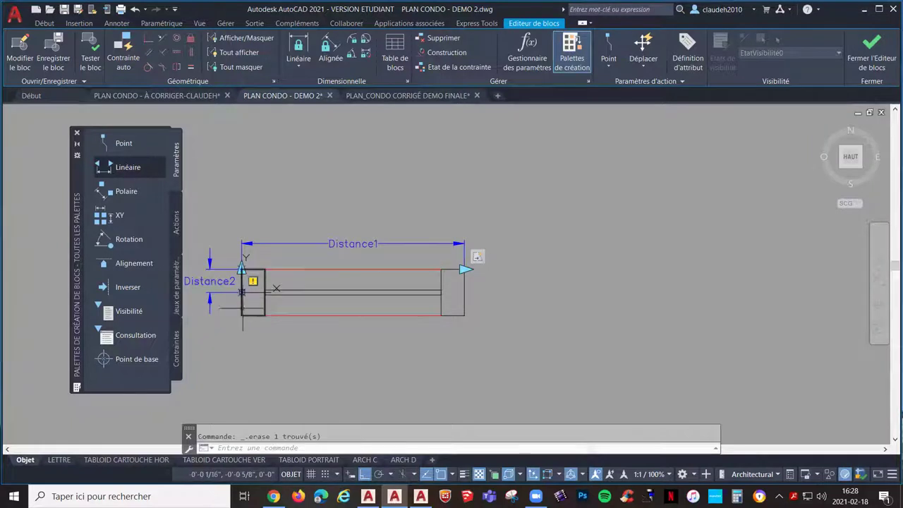
- Add a vertical linear parameter from the left jamb's outer midpoint to its lower corner, and delete its grip at the midpoint
left_click(135, 168)
left_click(242, 291)
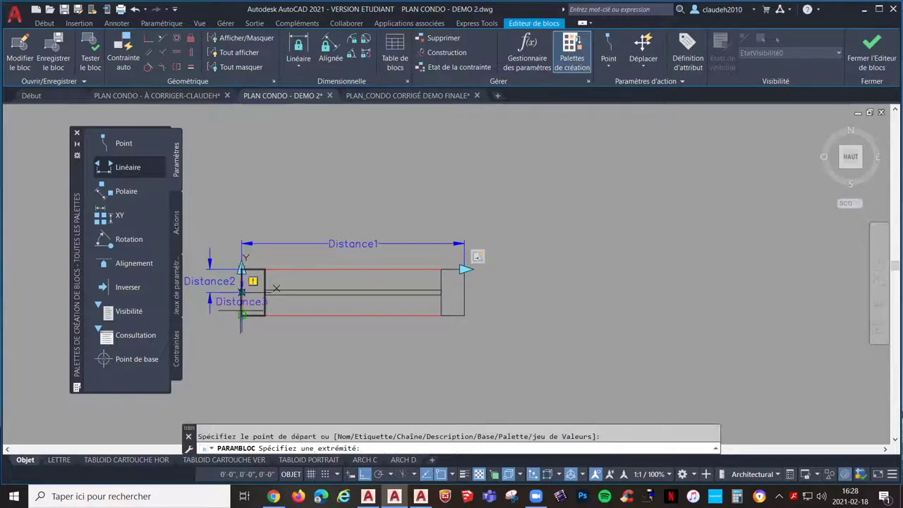
left_click(242, 316)
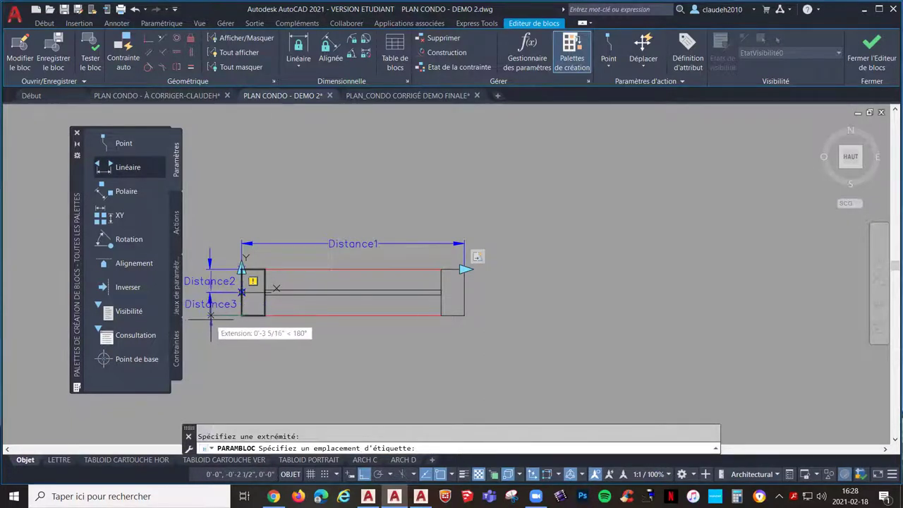
left_click(211, 315)
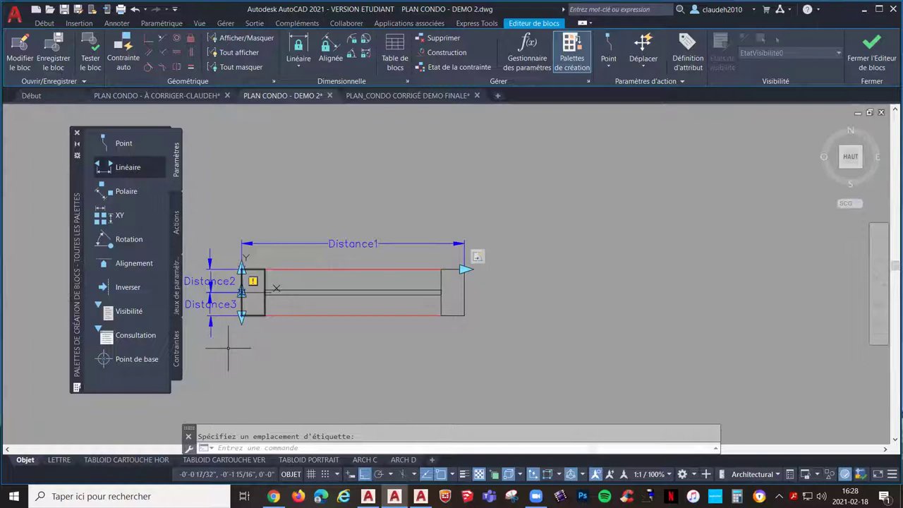
scroll(219, 354, "up", 4)
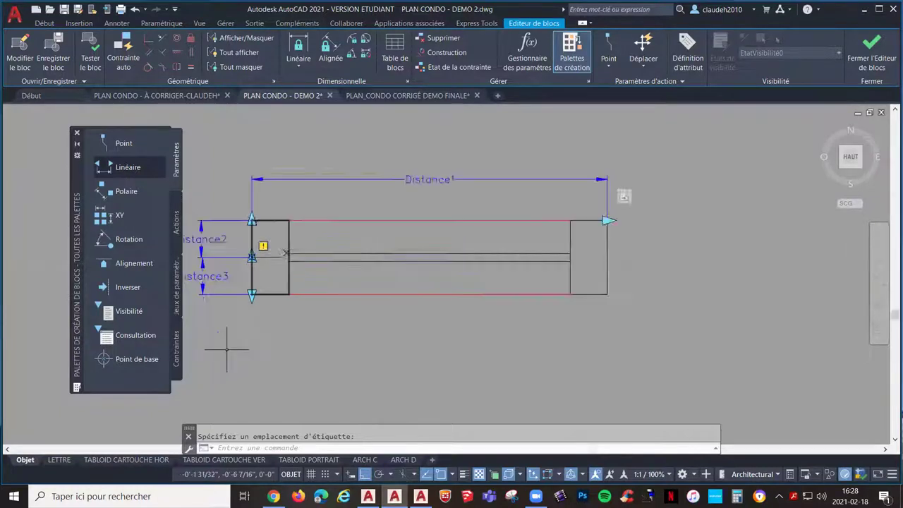
middle_click_drag(410, 393, 459, 400)
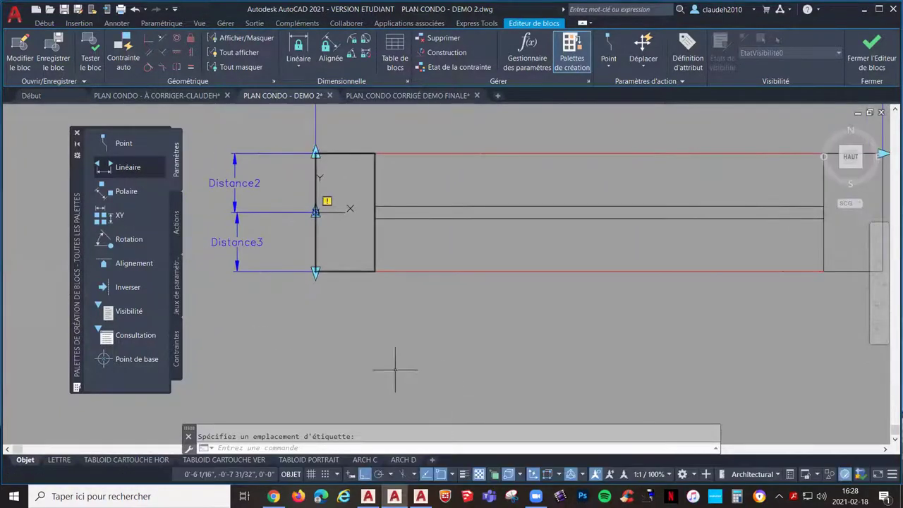
middle_click_drag(396, 370, 489, 393)
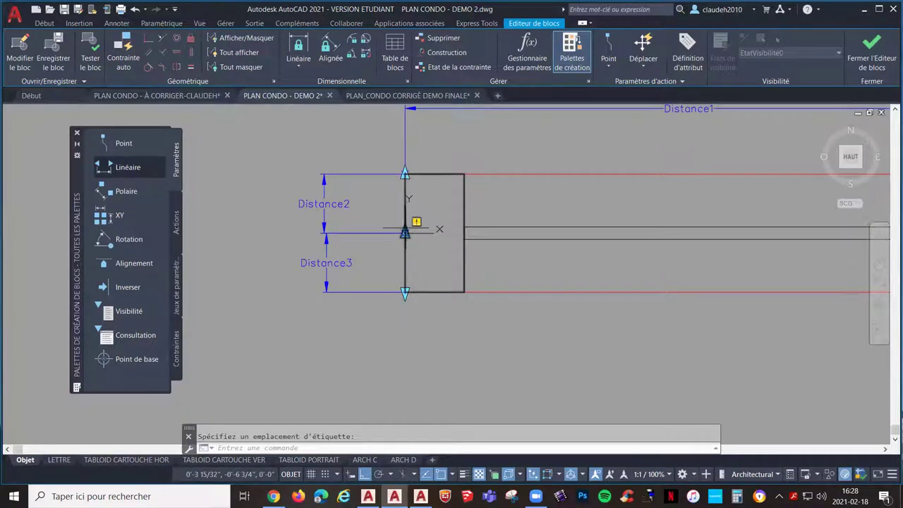
left_click(404, 230)
key("Delete")
- Add a stretch action to the upper thickness parameter at its upper point, framing the window's upper edge and including both jambs and the upper red line
scroll(404, 230, "down", 2)
scroll(542, 329, "down", 2)
middle_click_drag(416, 329, 351, 331)
middle_click_drag(459, 332, 401, 331)
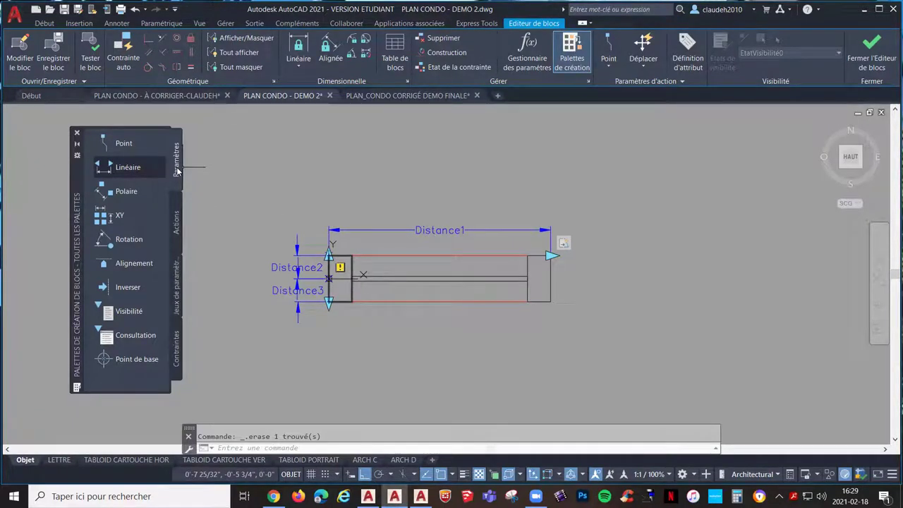
left_click(177, 225)
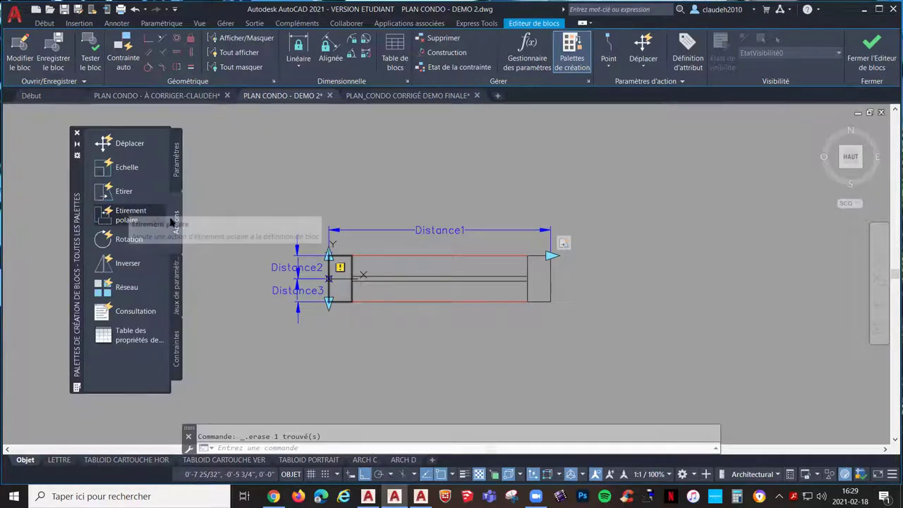
left_click(125, 191)
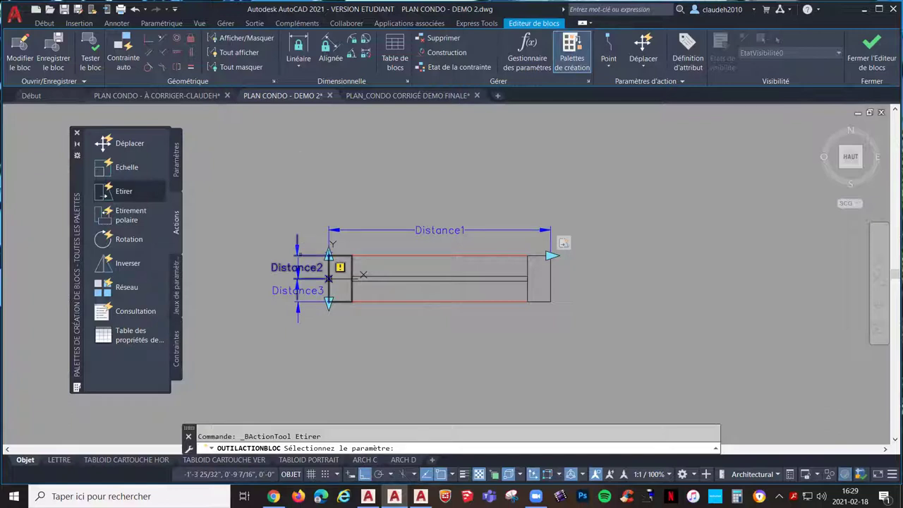
left_click(301, 255)
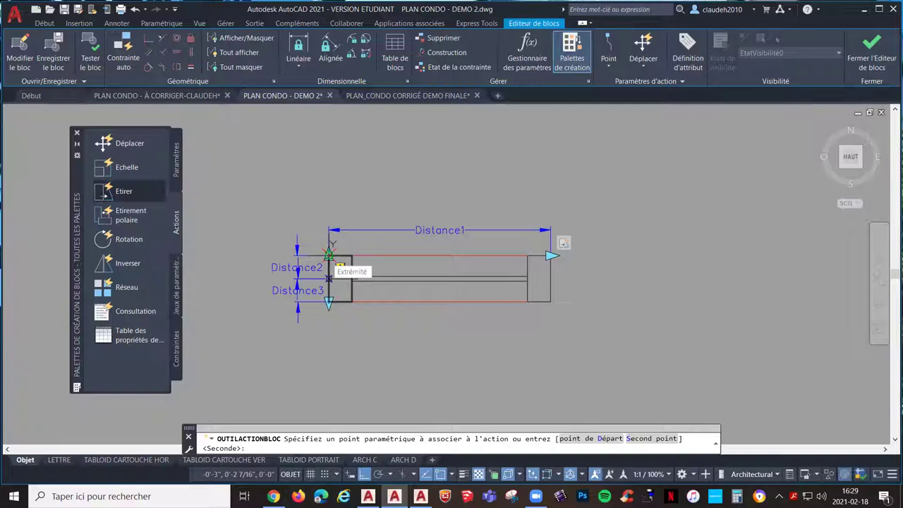
left_click(329, 256)
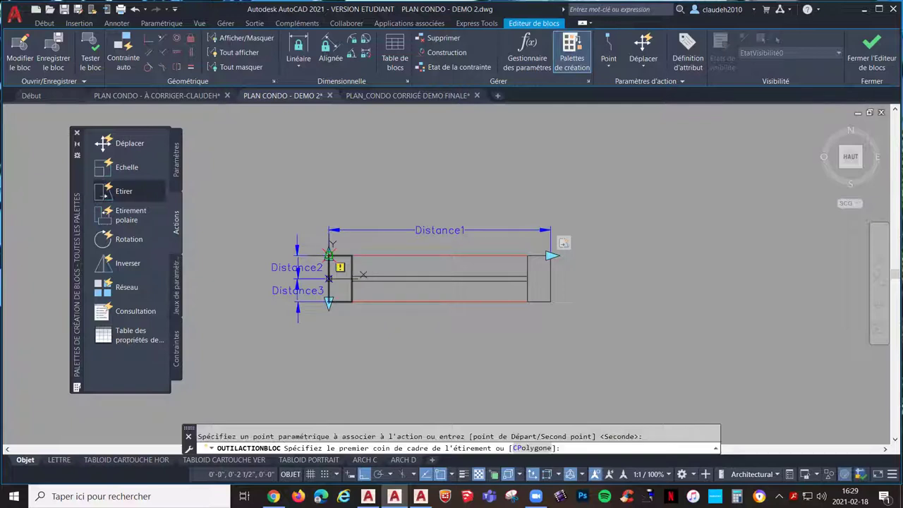
left_click(595, 267)
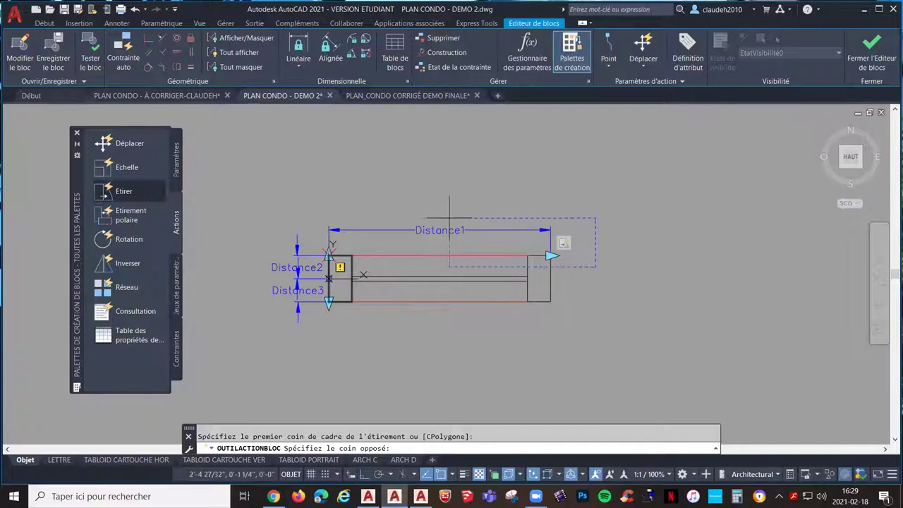
left_click(261, 213)
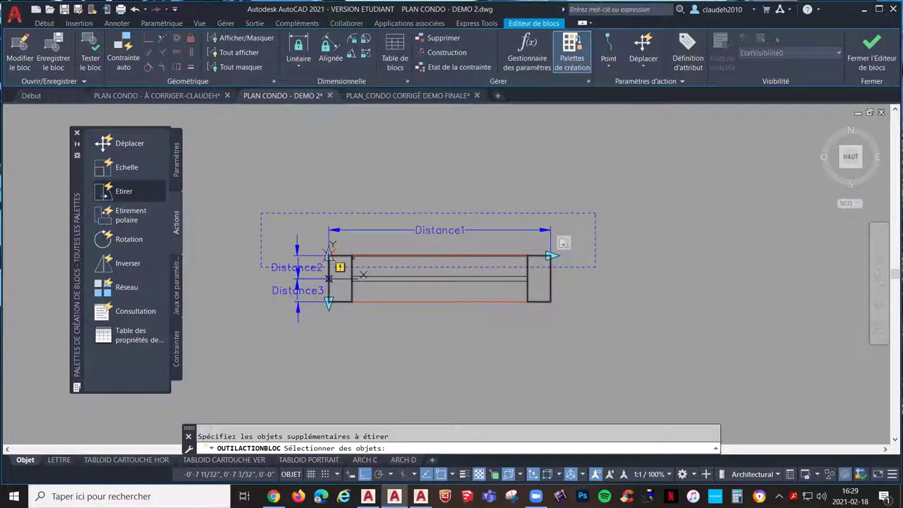
left_click(536, 261)
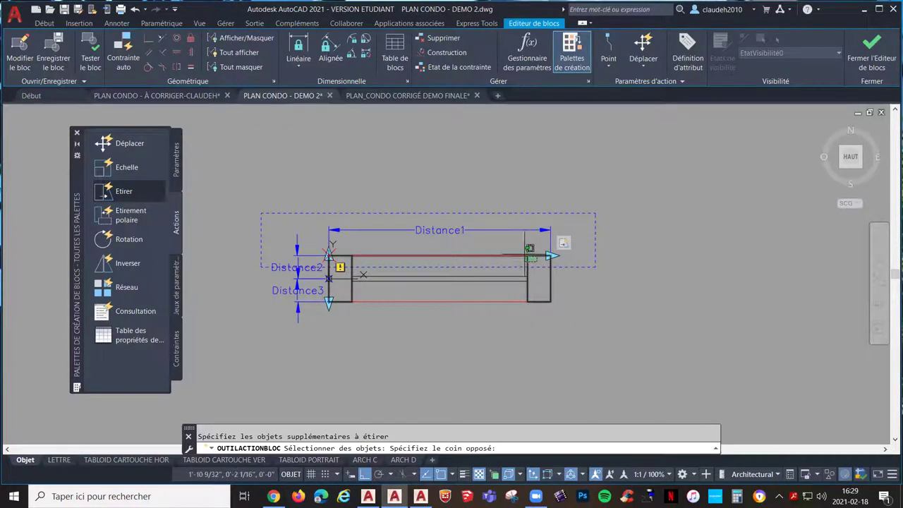
left_click(349, 248)
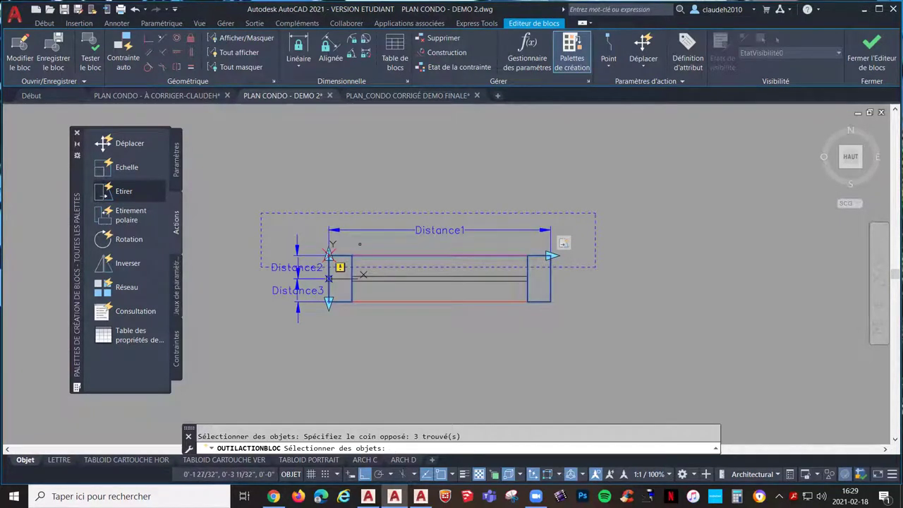
key("Return")
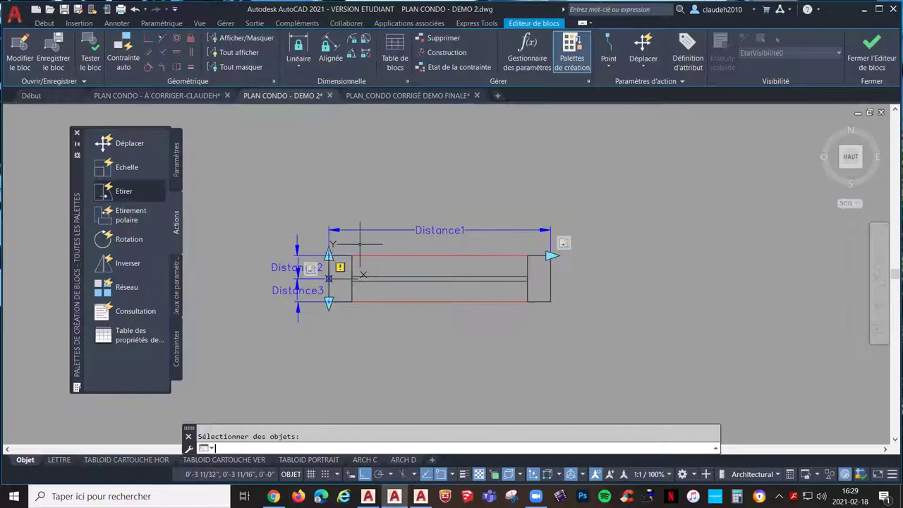
- Add a stretch action to the lower thickness parameter at its lower point, framing the window's lower edge with both jambs and the lower red line
key("Return")
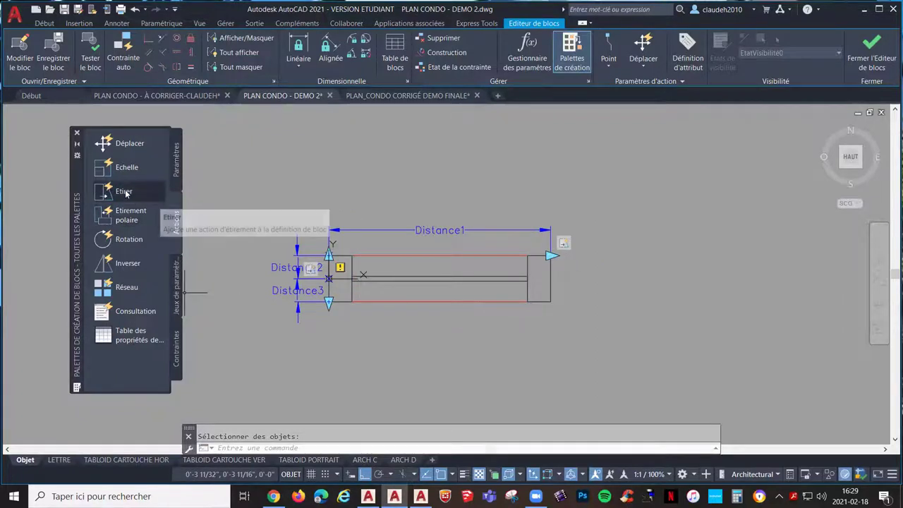
left_click(308, 303)
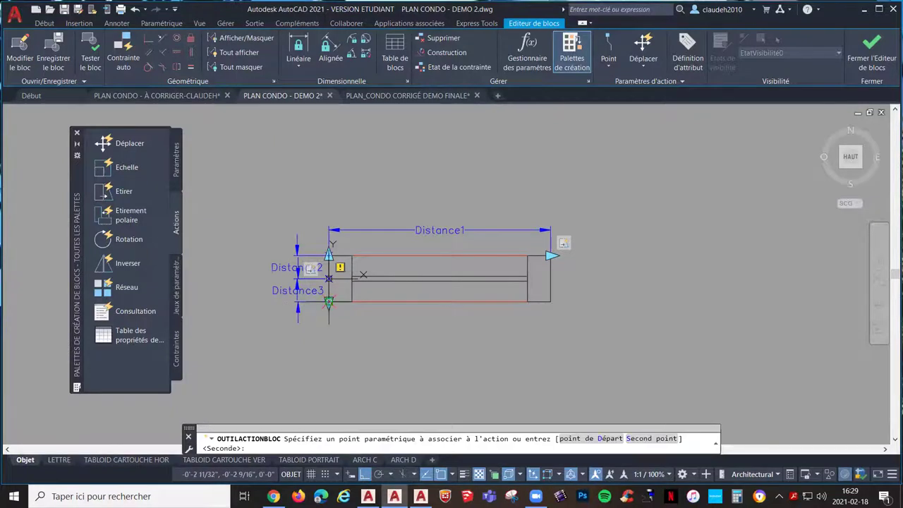
left_click(329, 304)
left_click(585, 339)
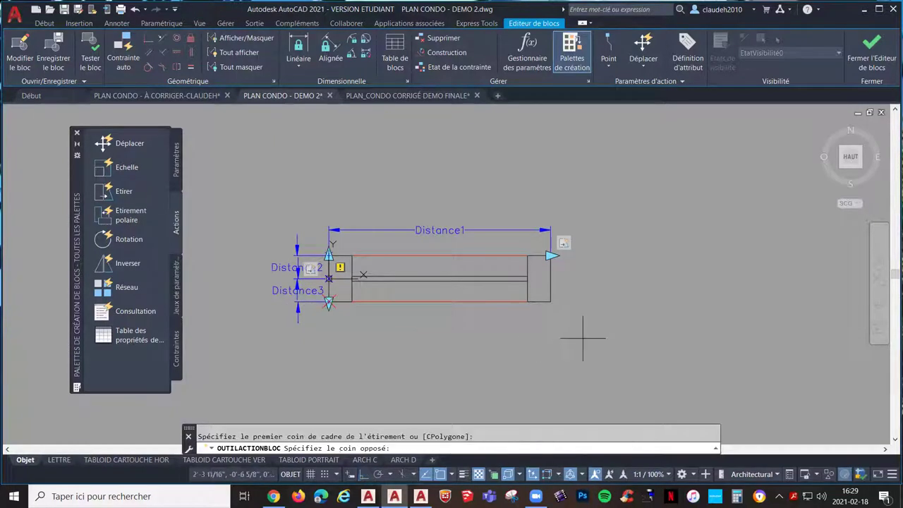
left_click(252, 290)
left_click(563, 311)
left_click(347, 296)
key("Return")
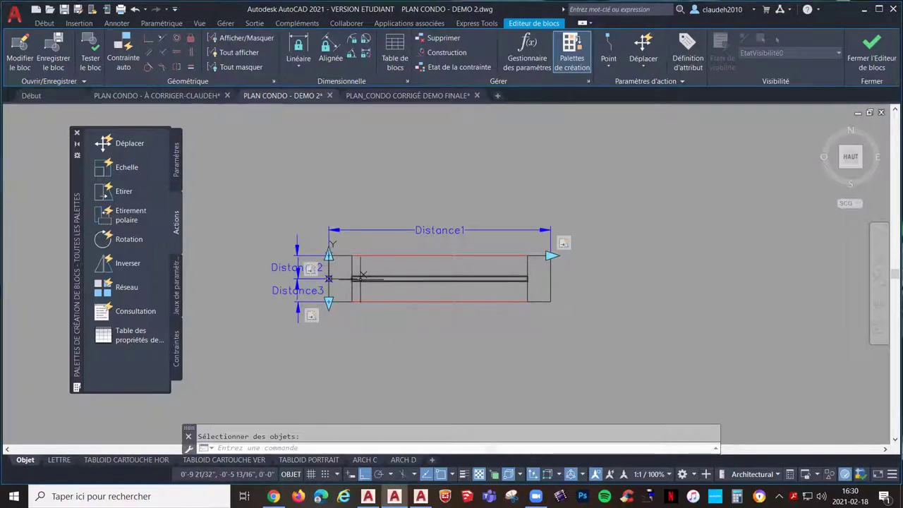
- Check the frames and objects of the three stretch actions, and close the Block Editor, saving the changes to the window block
left_click(310, 269)
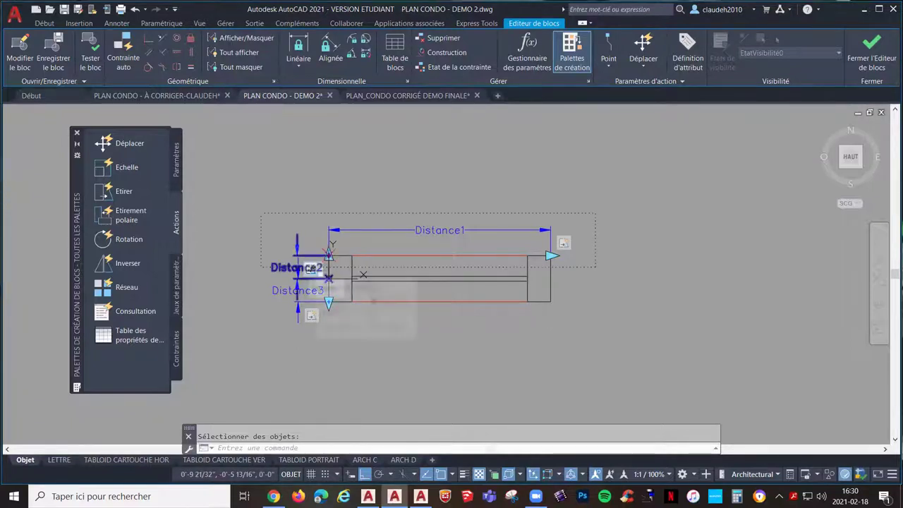
left_click(313, 316)
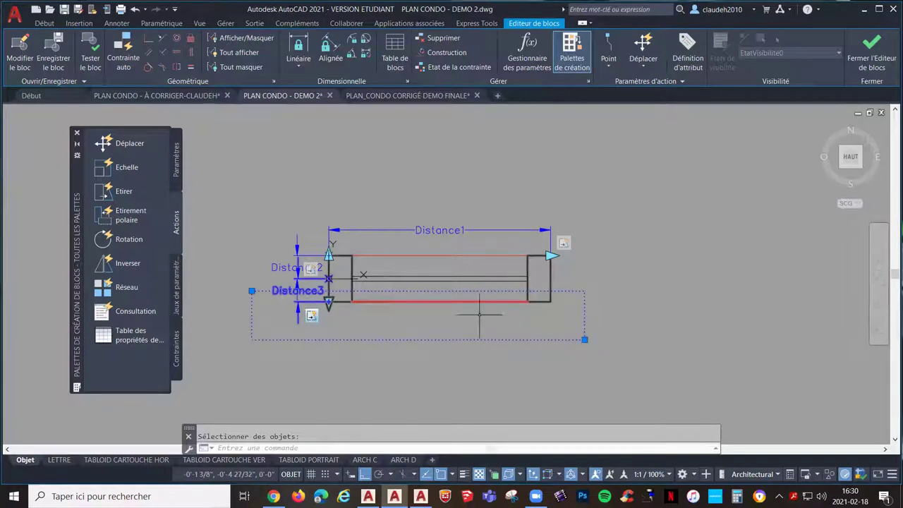
left_click(311, 269)
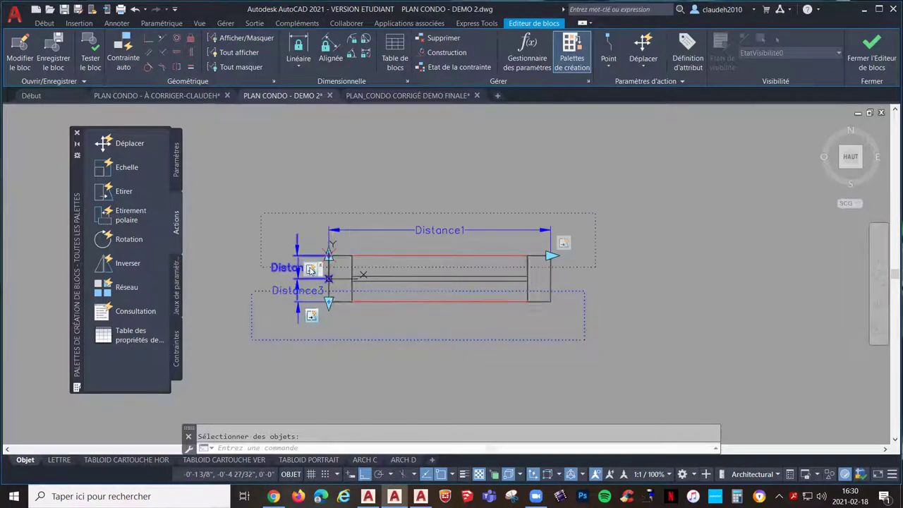
left_click(564, 243)
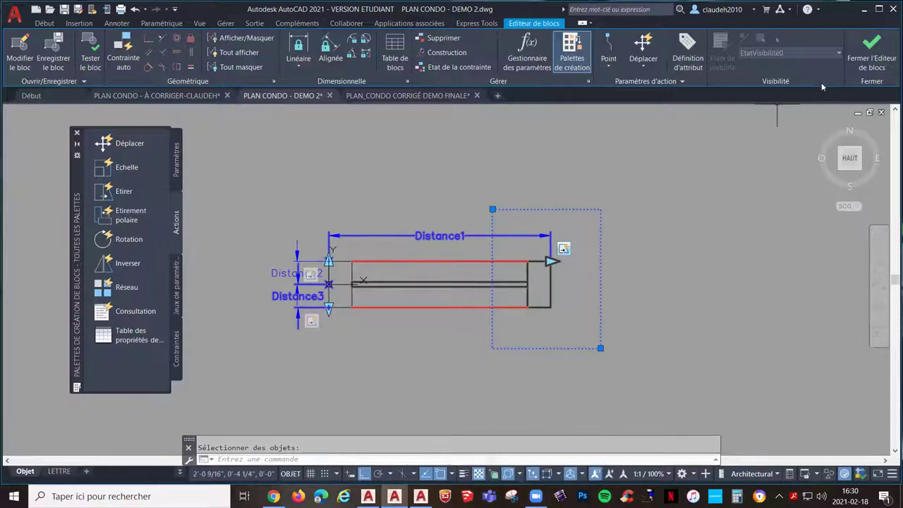
left_click(869, 56)
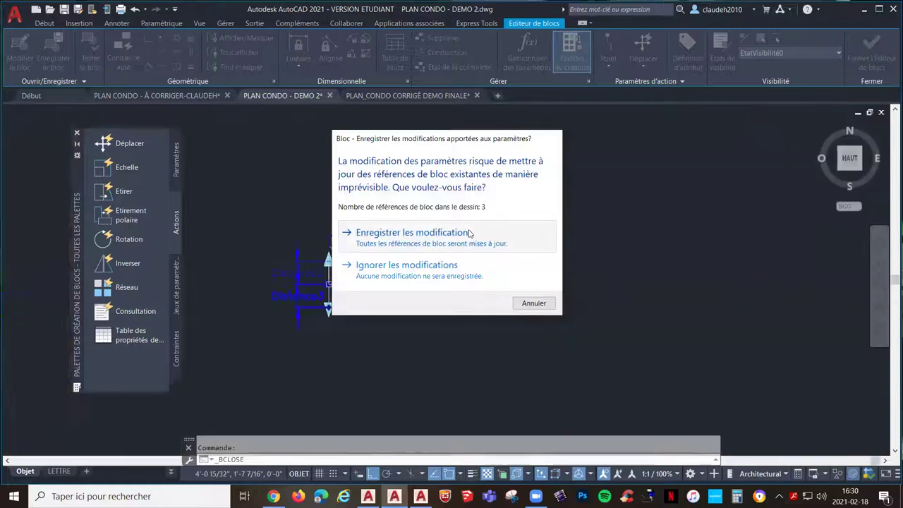
left_click(469, 234)
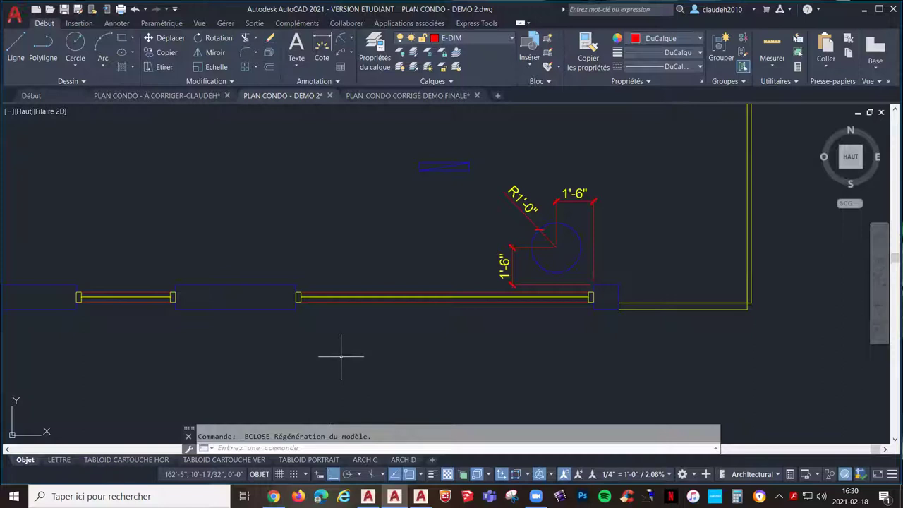
- Stretch both windows in the lower exterior wall up and down to the wall's inner and outer faces
left_click(352, 293)
left_click(296, 296)
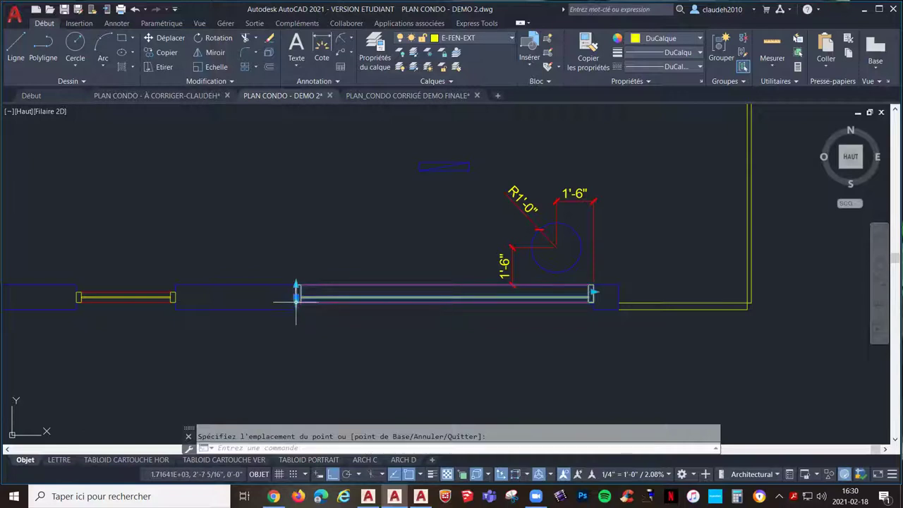
left_click(169, 291)
left_click(78, 289)
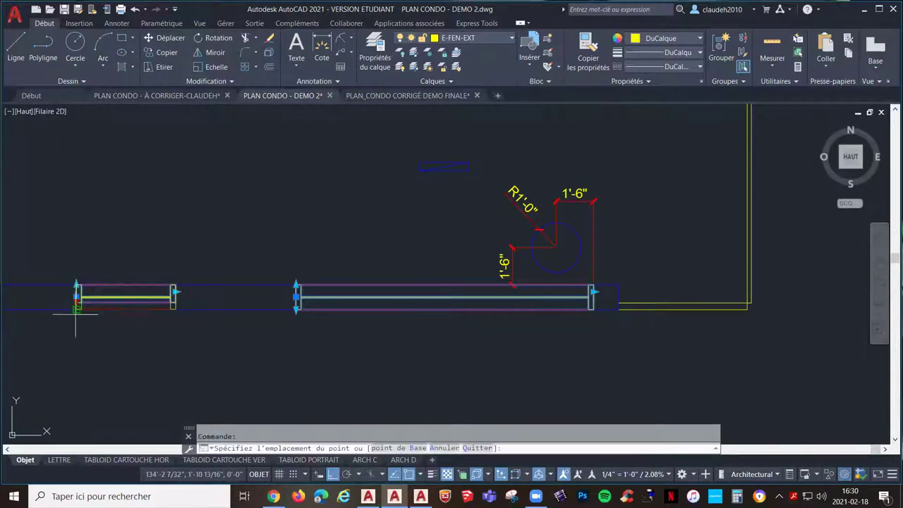
key("Escape")
key("Escape")
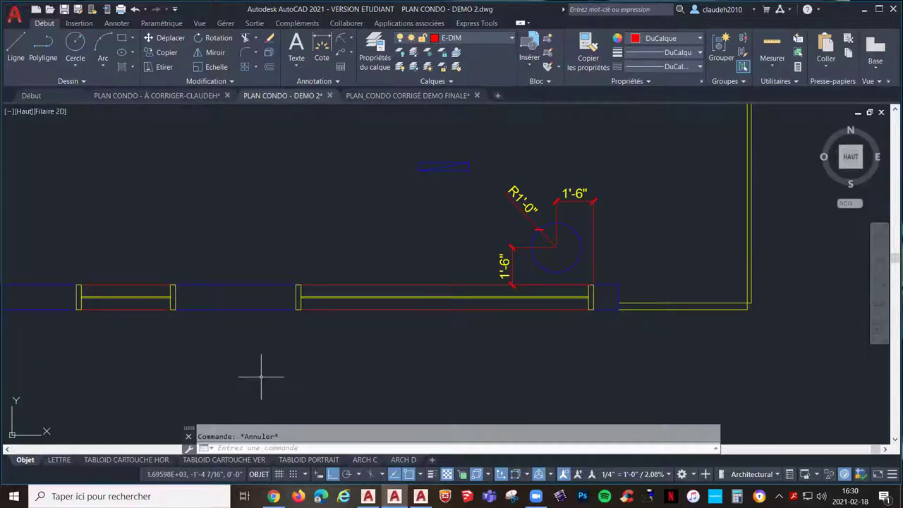
- Make E-PORTES the current layer
scroll(265, 370, "down", 5)
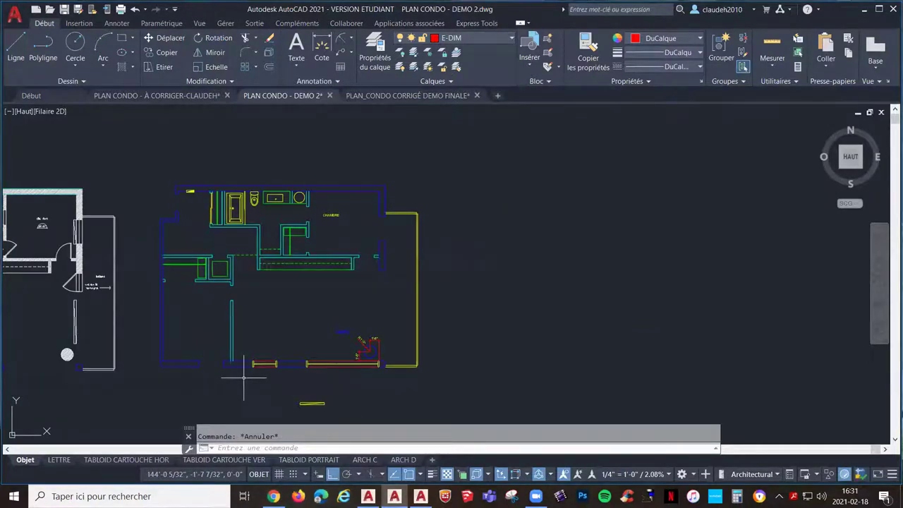
left_click(508, 41)
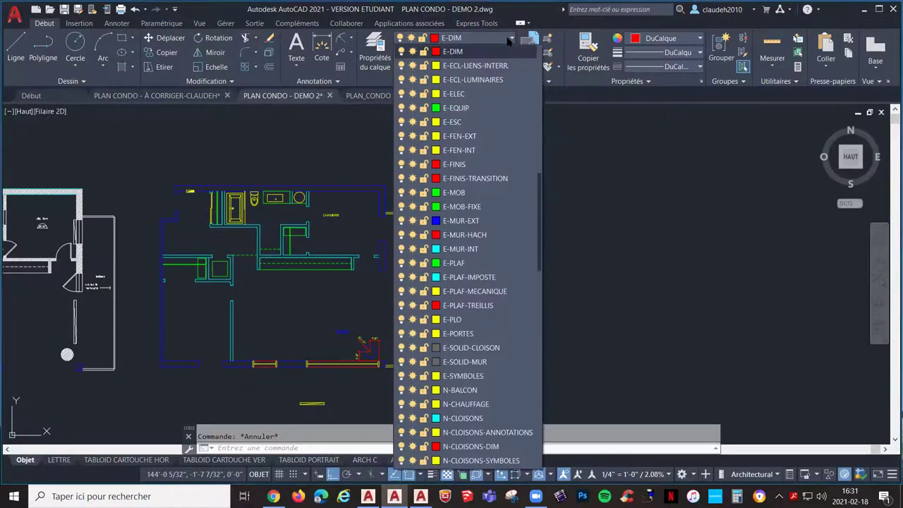
left_click(486, 333)
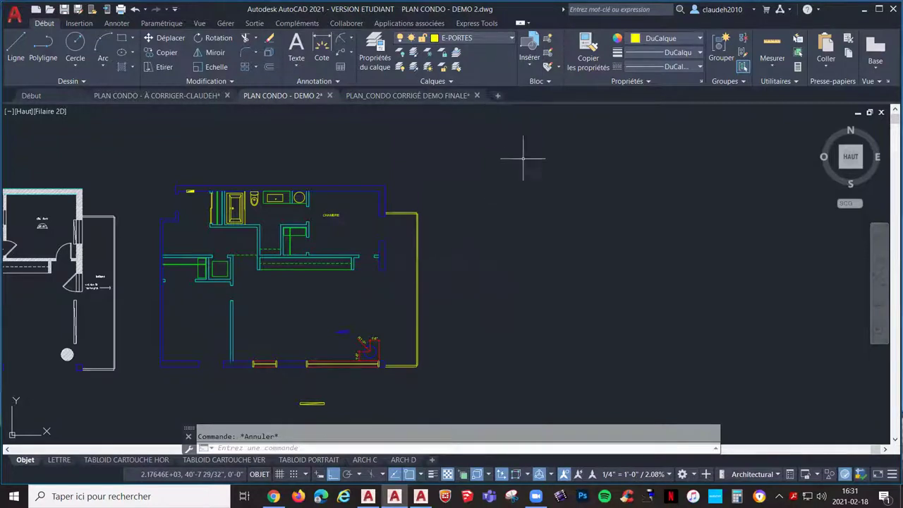
scroll(244, 299, "up", 5)
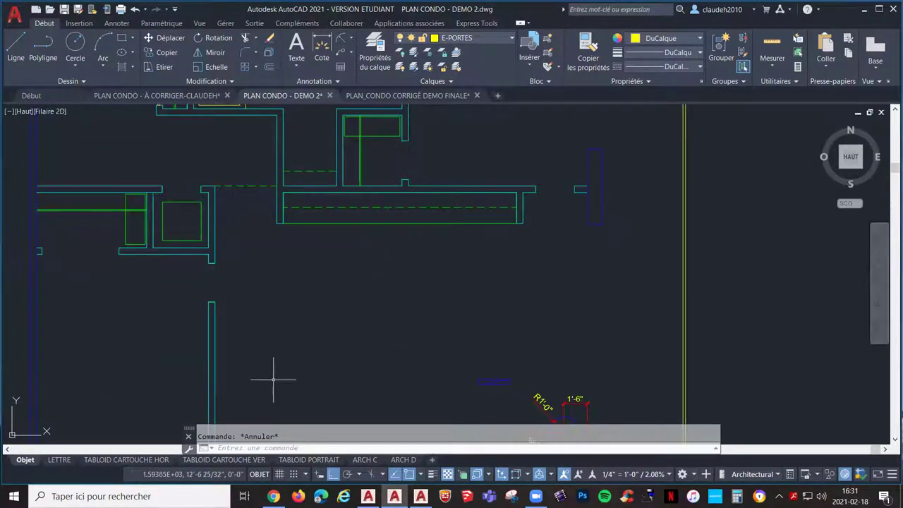
type("i")
key("Return")
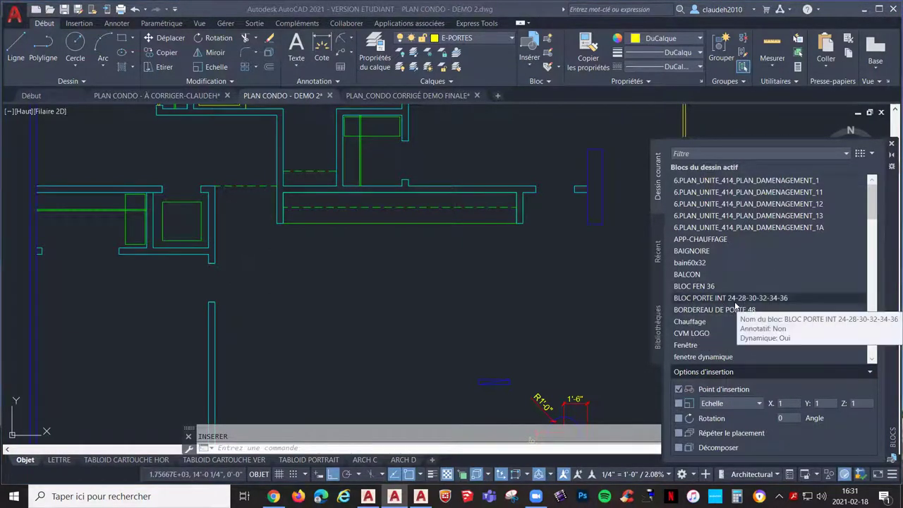
left_click(779, 298)
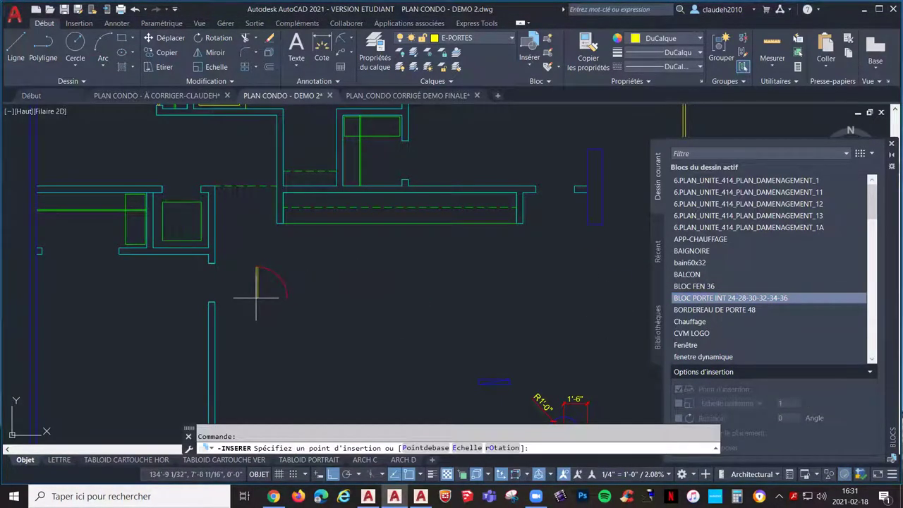
scroll(260, 300, "up", 2)
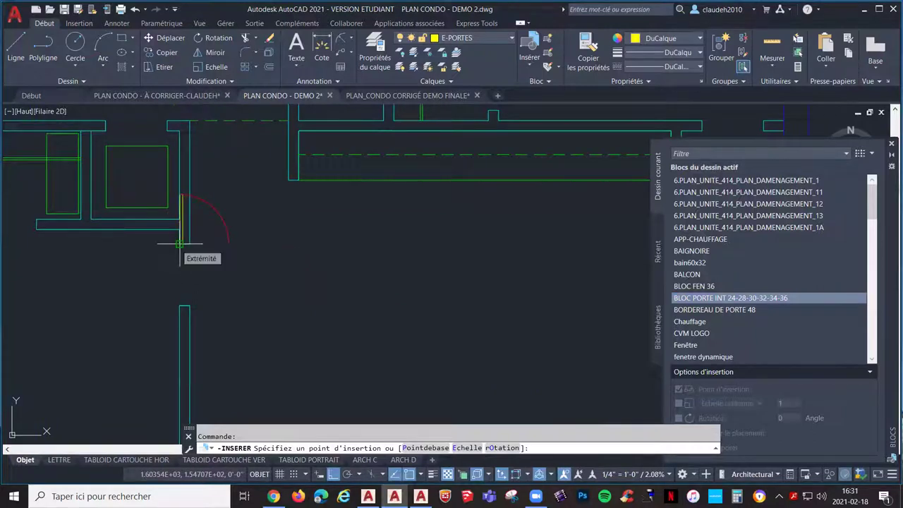
left_click(180, 244)
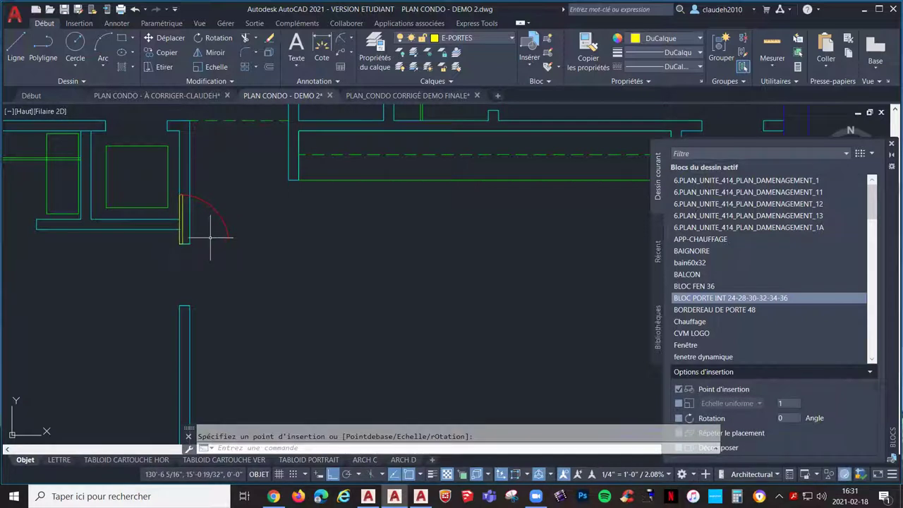
- Set the inserted door's visibility state to PORTE 30
left_click(236, 221)
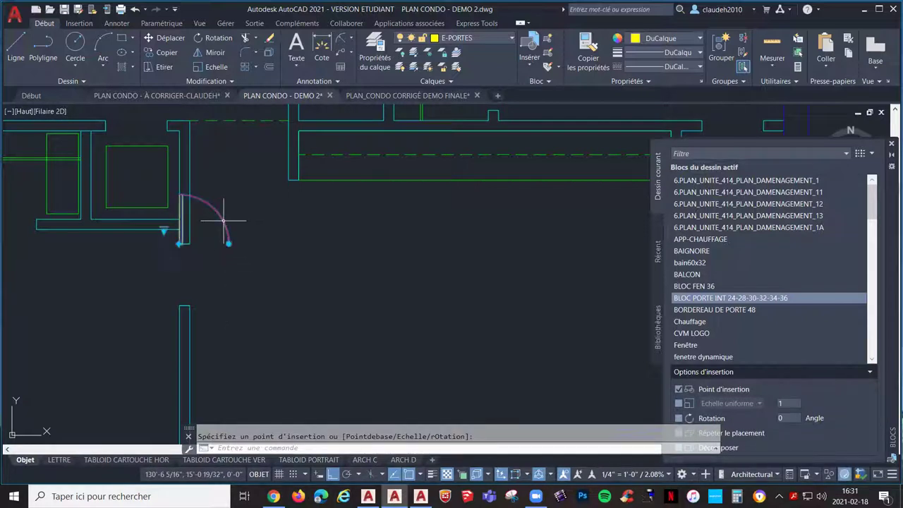
left_click(164, 231)
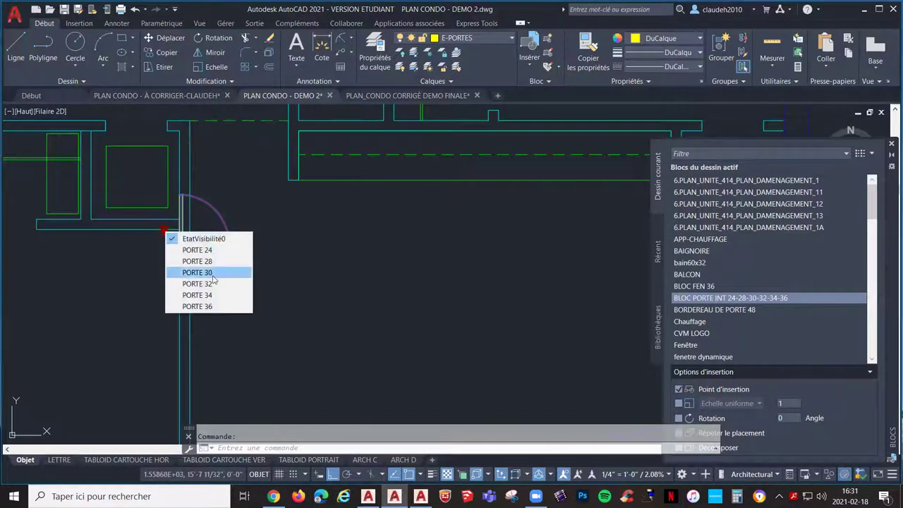
left_click(211, 276)
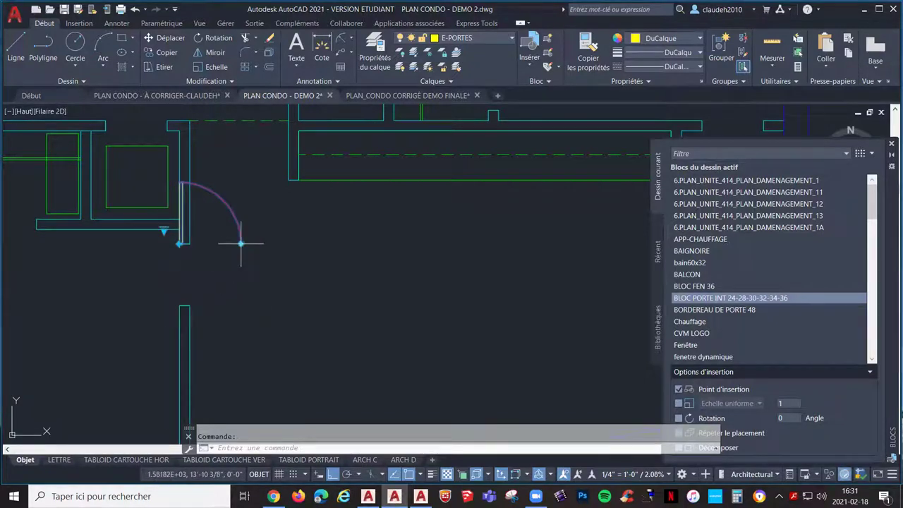
- Rotate the door so its swing arc ends at the lower jamb, and flip it to the room side of the partition
left_click(241, 244)
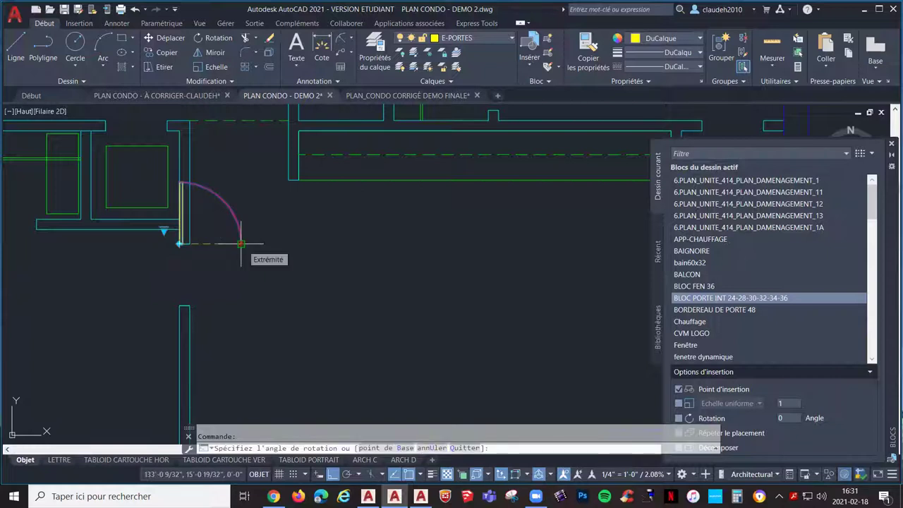
left_click(182, 305)
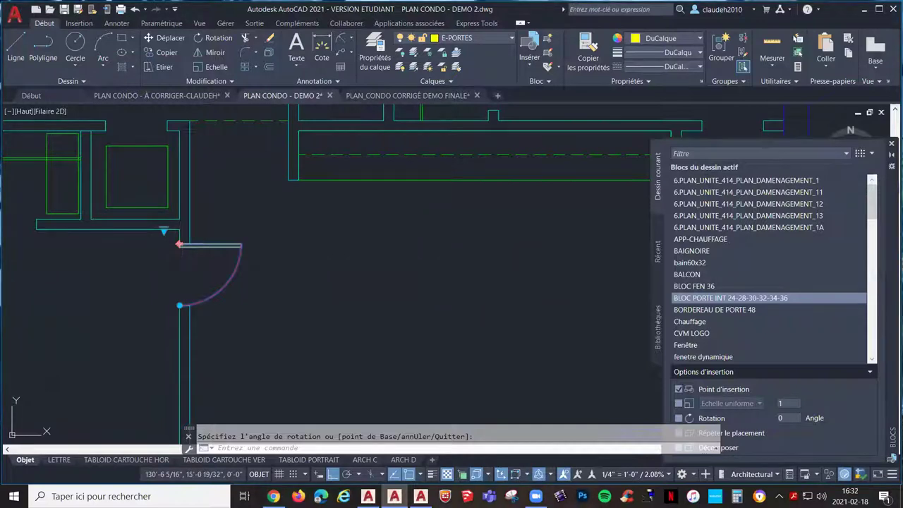
key("Escape")
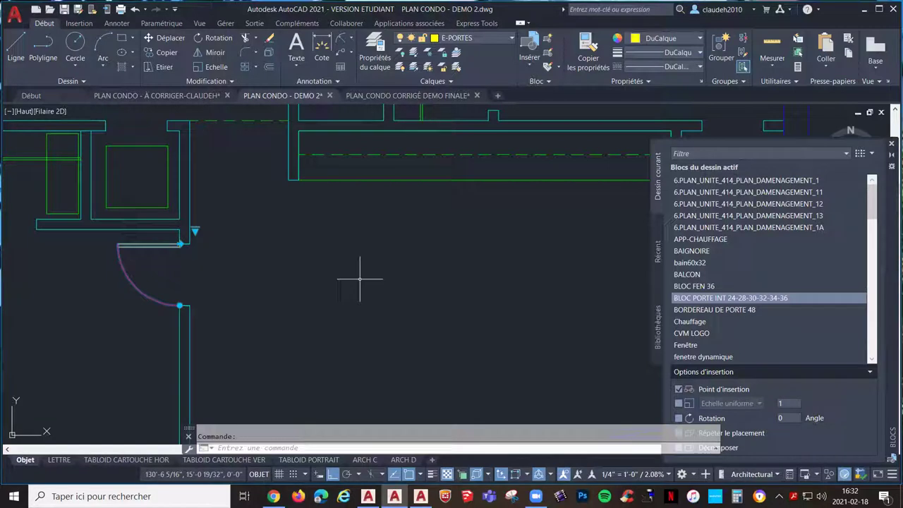
- Try rotating the door leaf across the opening and flipping it, and undo these changes
left_click(180, 305)
left_click(280, 245)
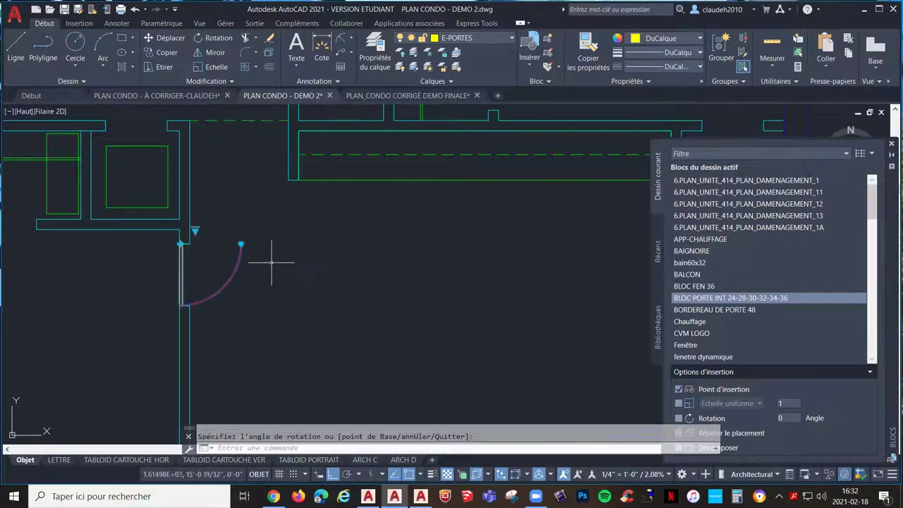
key("Escape")
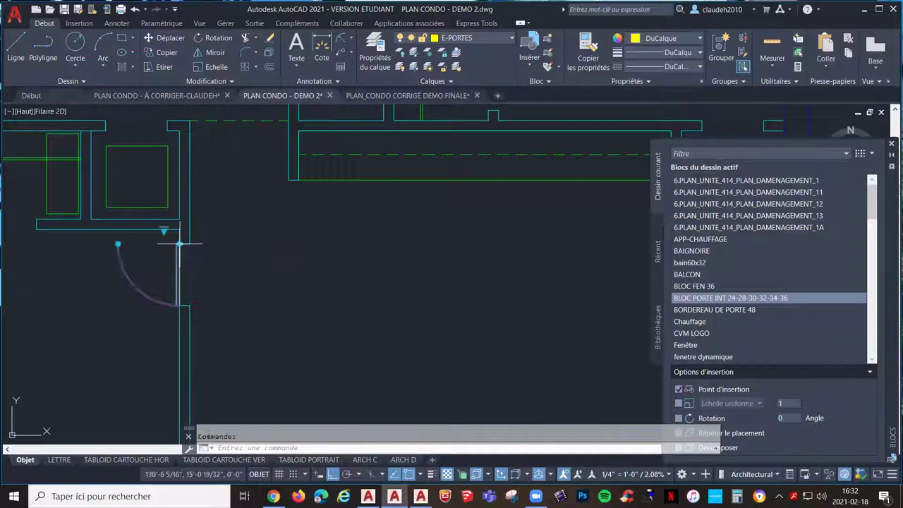
key("ctrl+z")
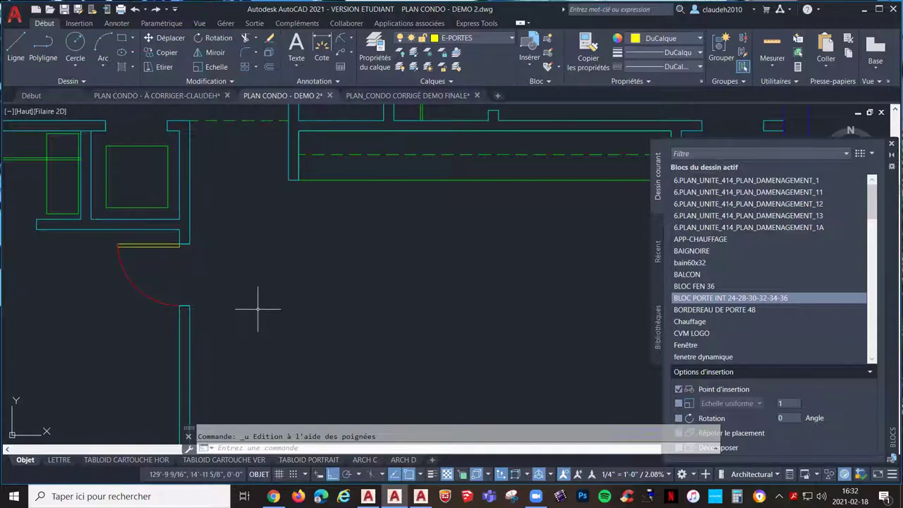
- Open the door block in the Block Editor, examine its list of visibility states, and close the editor
left_click(152, 246)
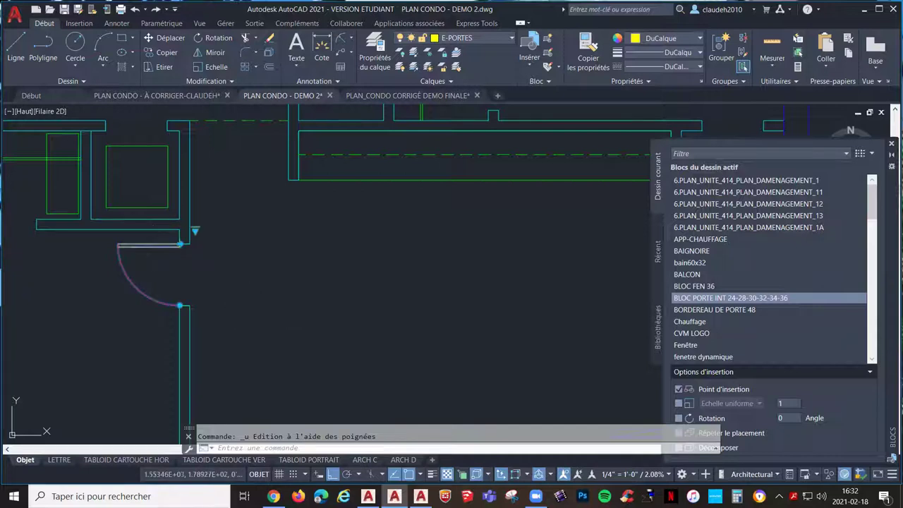
right_click(153, 174)
left_click(204, 225)
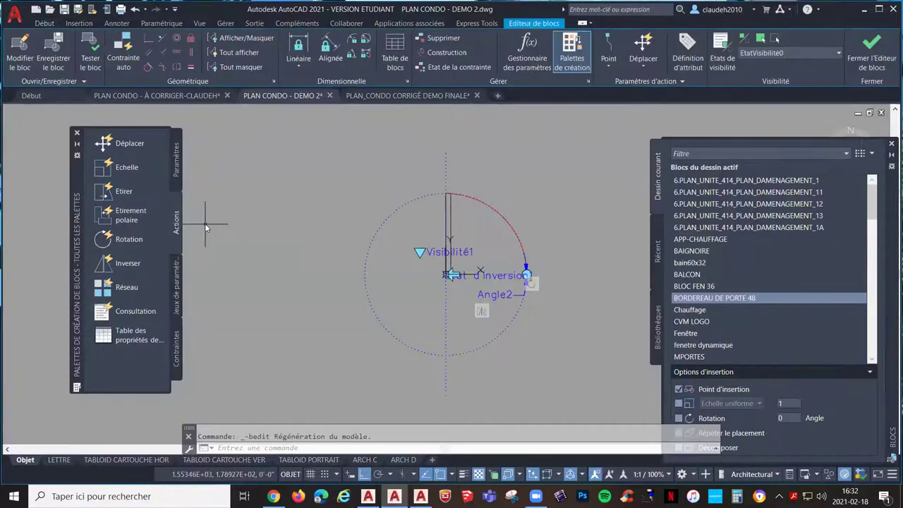
left_click(426, 252)
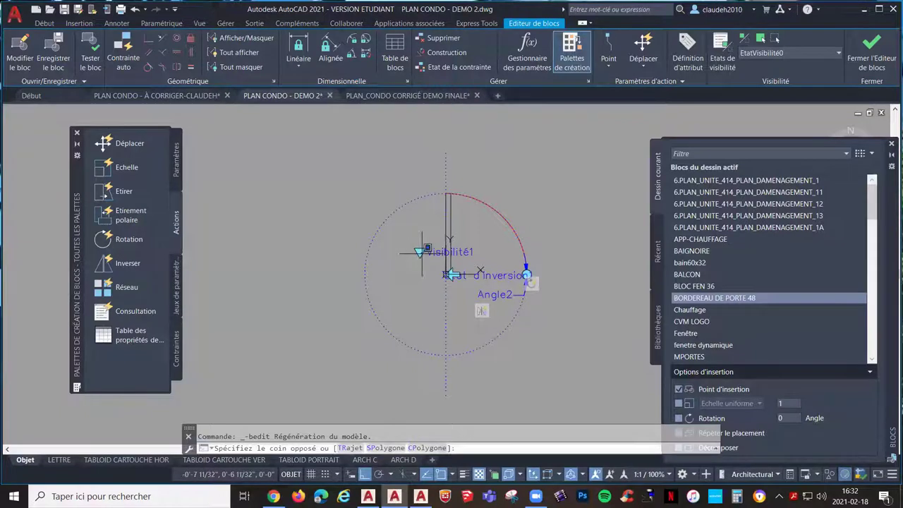
left_click(451, 258)
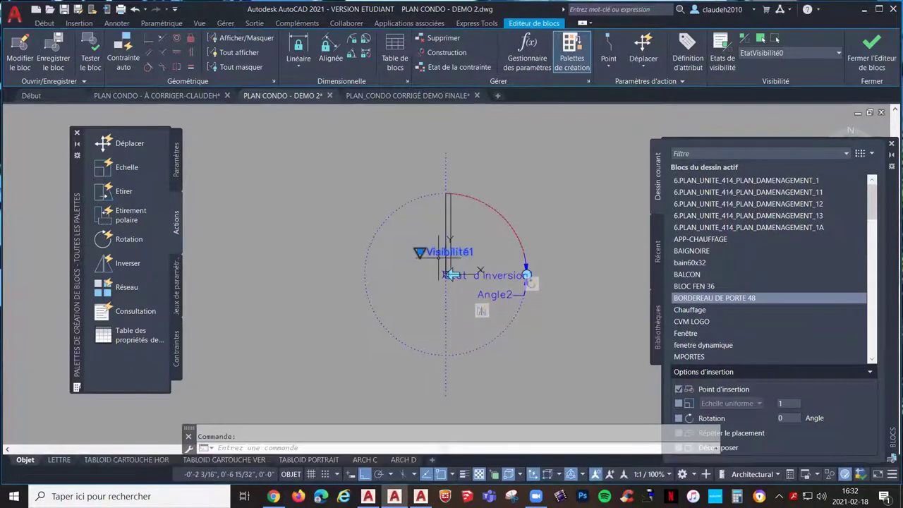
double_click(441, 252)
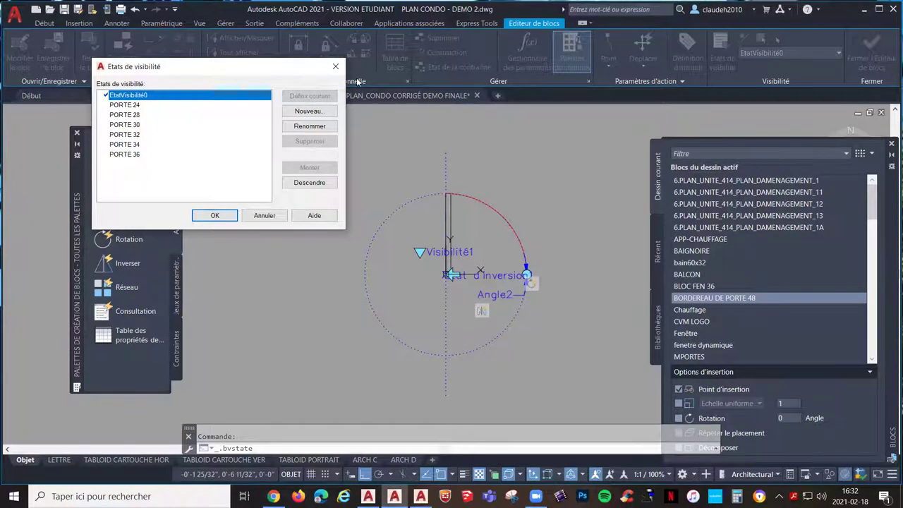
left_click(335, 66)
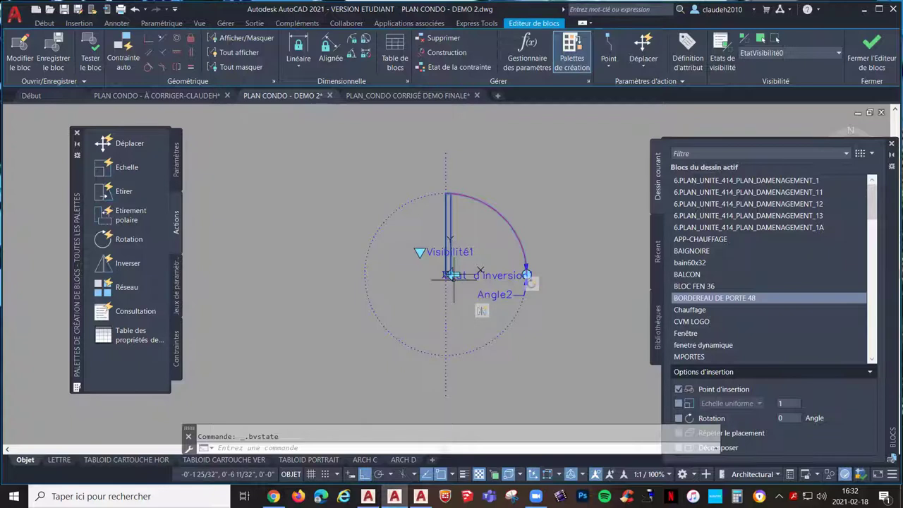
left_click(870, 60)
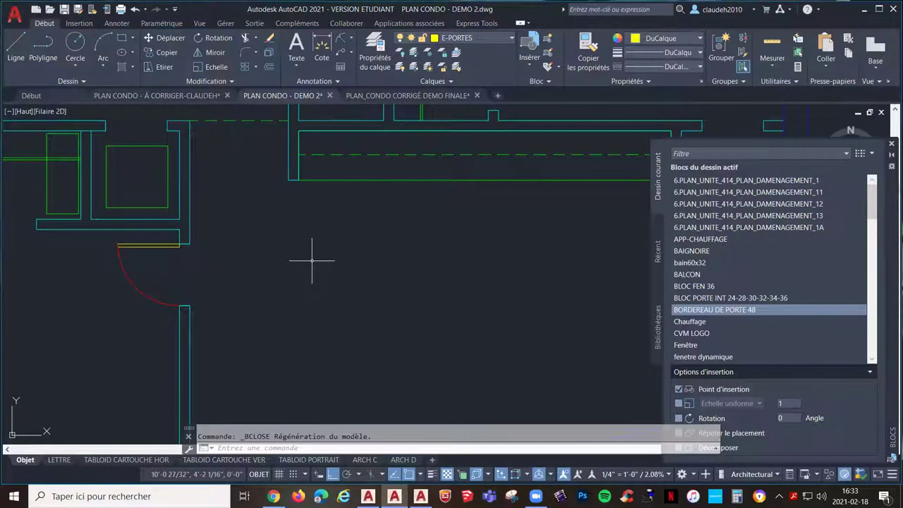
- Explode the bathtub block in the bathroom, check its pieces' layer by selecting them, and clear the selection
scroll(211, 324, "down", 3)
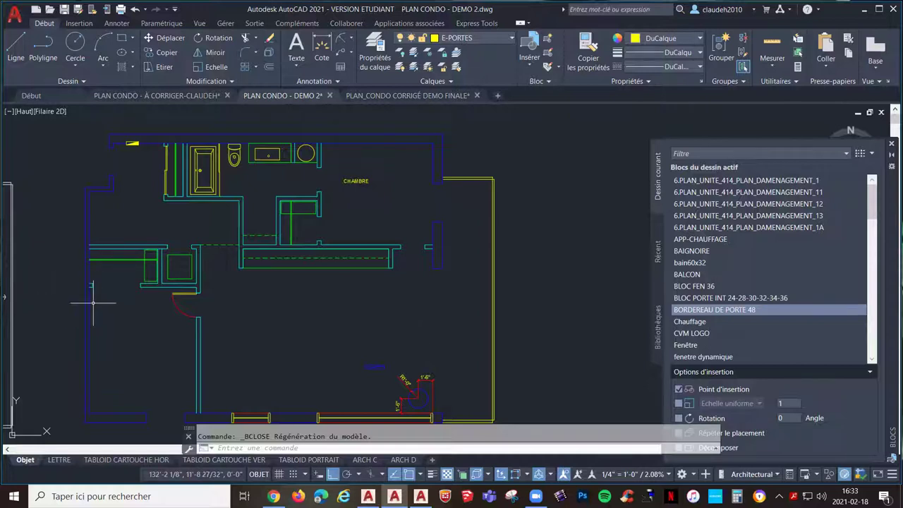
scroll(176, 301, "down", 2)
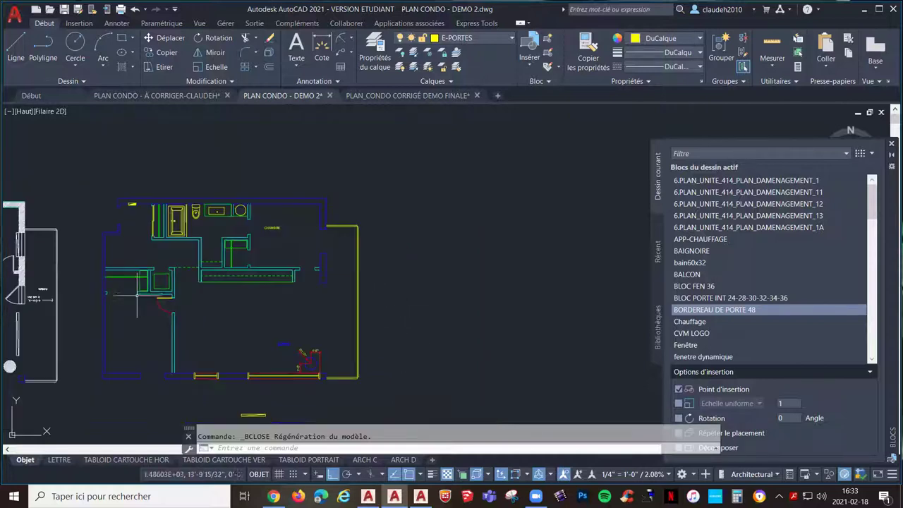
scroll(254, 254, "up", 2)
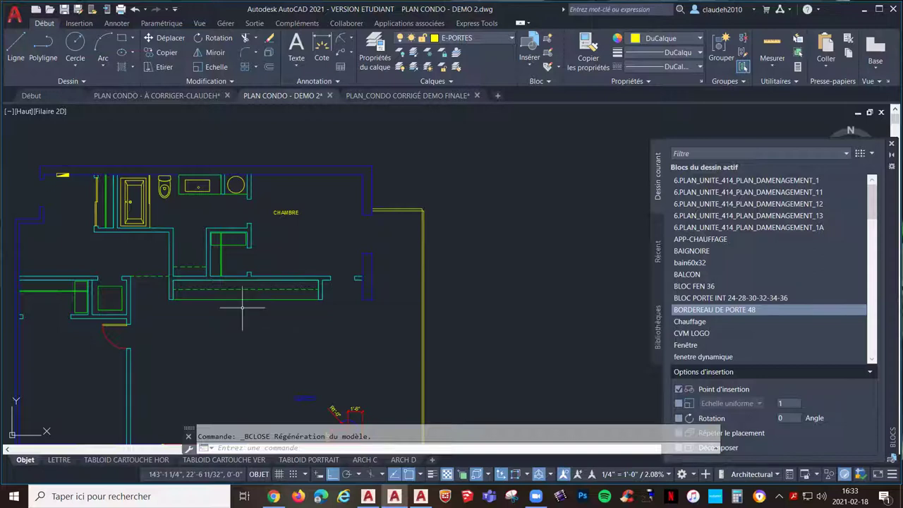
scroll(148, 325, "up", 1)
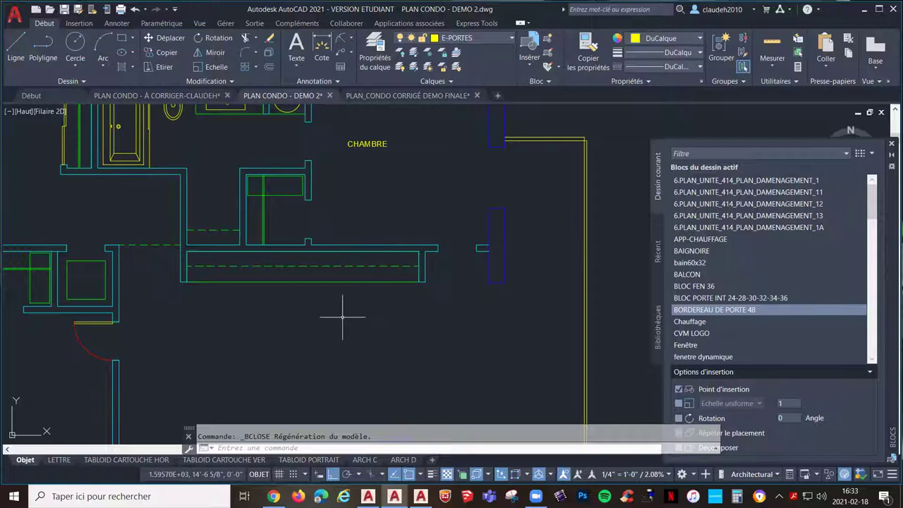
mouse_move(261, 288)
middle_mouse_down()
mouse_move(282, 318)
mouse_move(372, 375)
mouse_move(384, 402)
middle_mouse_up()
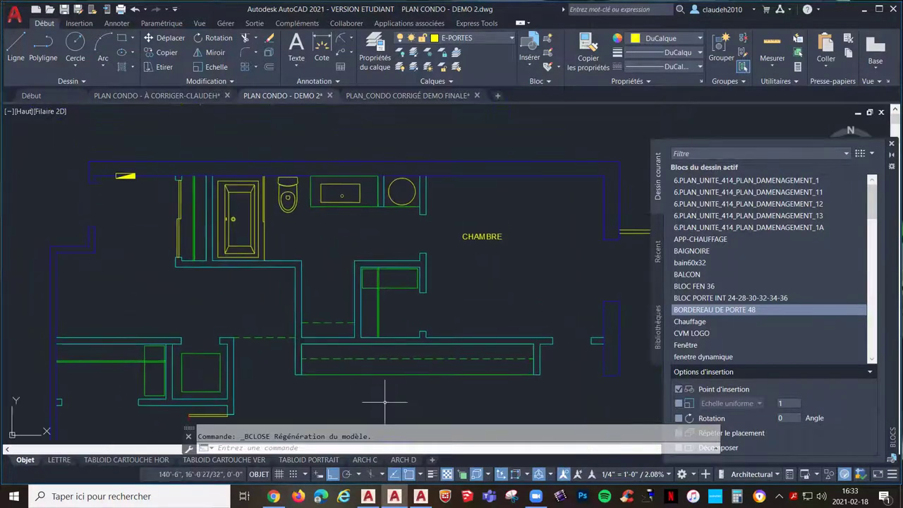
left_click(254, 230)
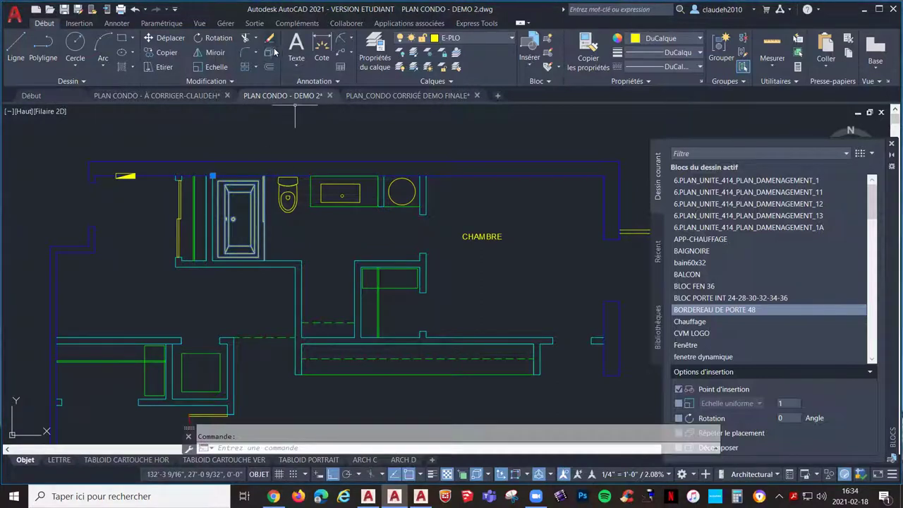
left_click(270, 54)
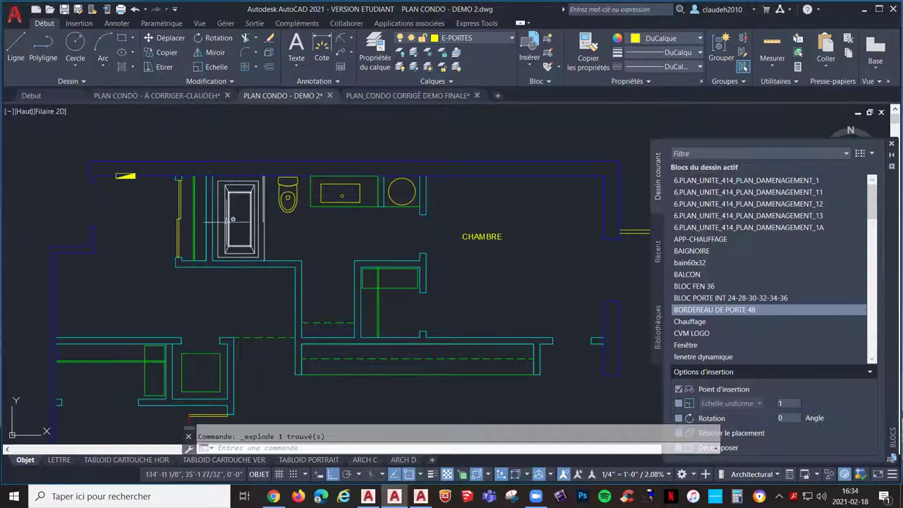
left_click(274, 257)
left_click(192, 155)
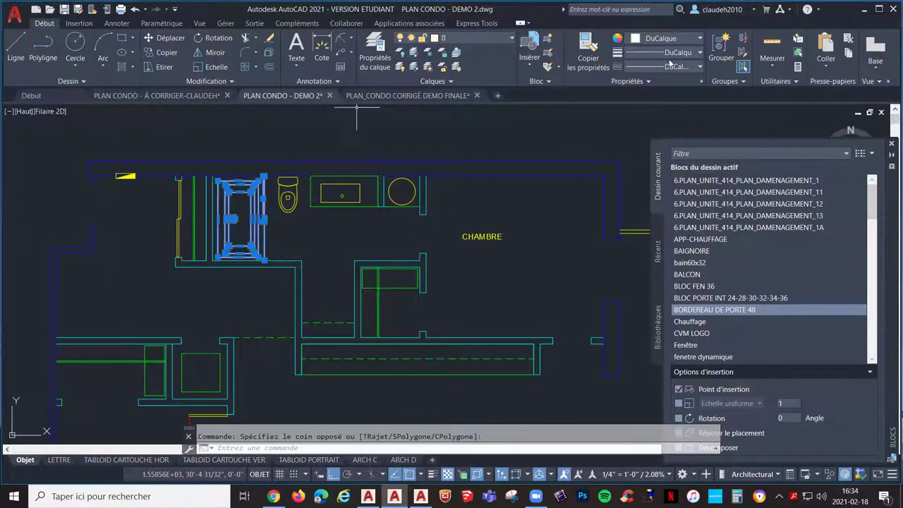
key("ctrl+z")
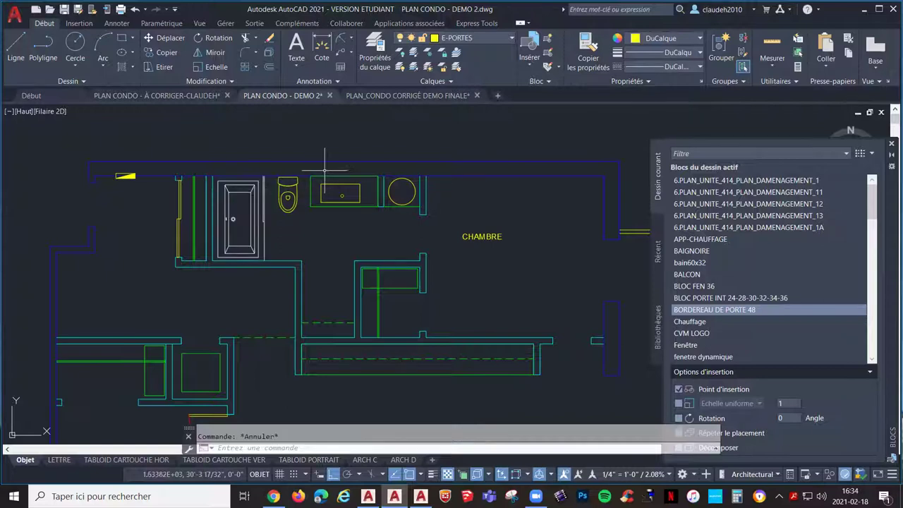
- Make E-PLO the current layer
left_click(506, 39)
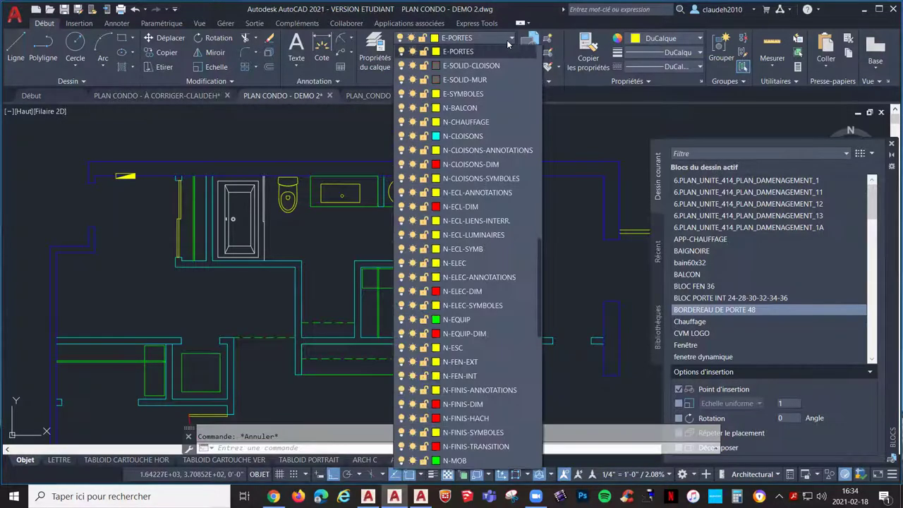
scroll(502, 167, "up", 3)
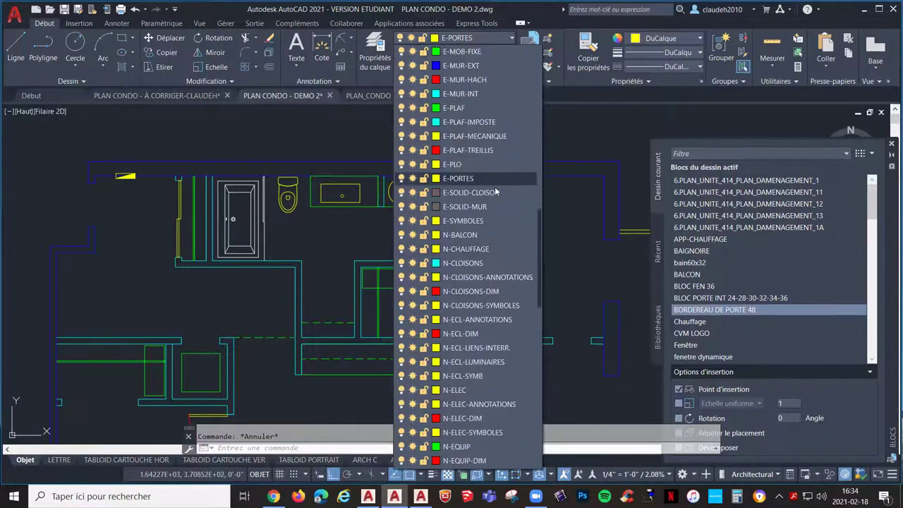
scroll(489, 197, "up", 1)
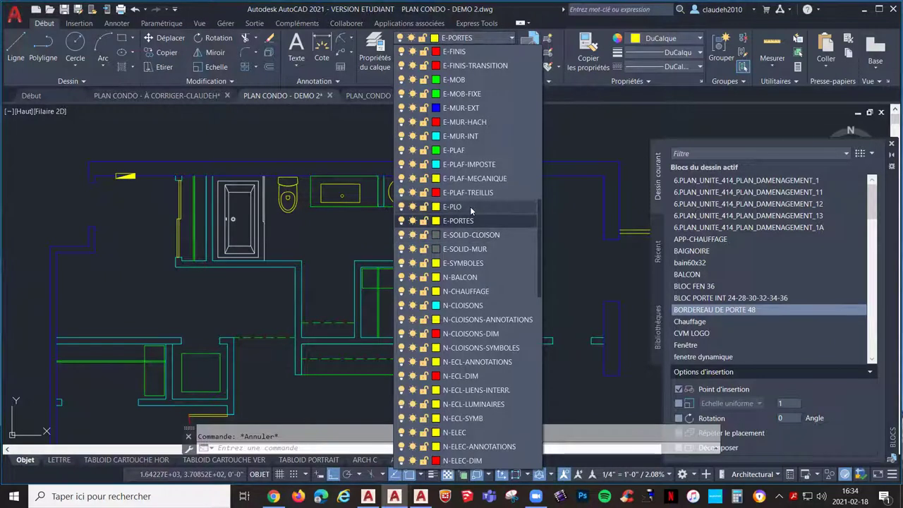
left_click(471, 209)
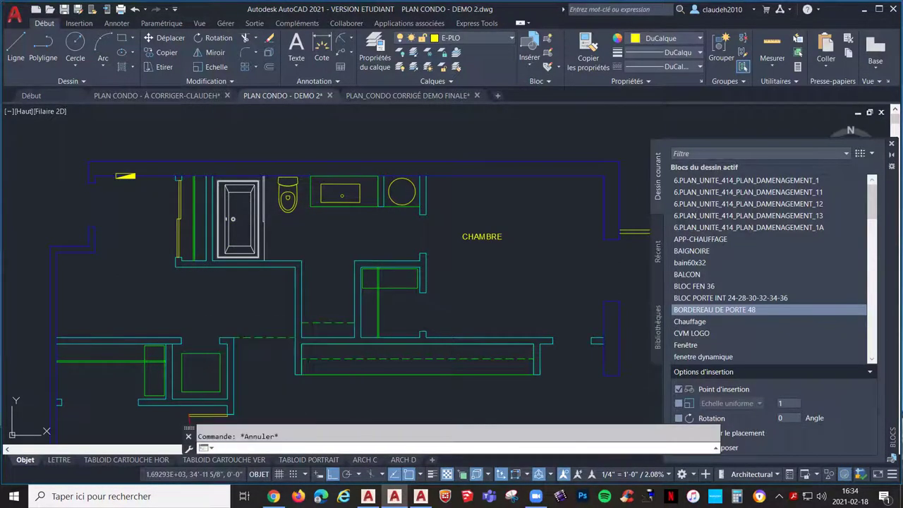
- Start a block definition named baignoire-2 with its base point at the wall corner above and left of the bathtub
type("b")
key("Return")
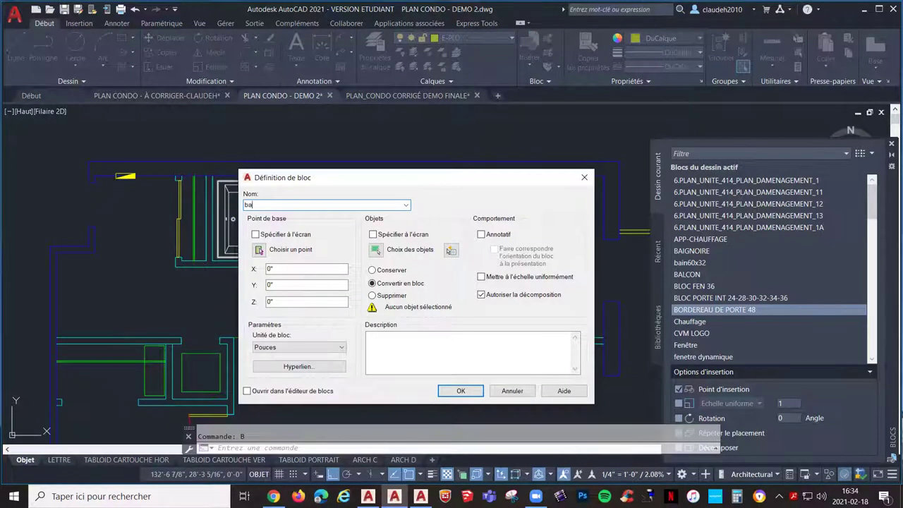
type("baignoire-2")
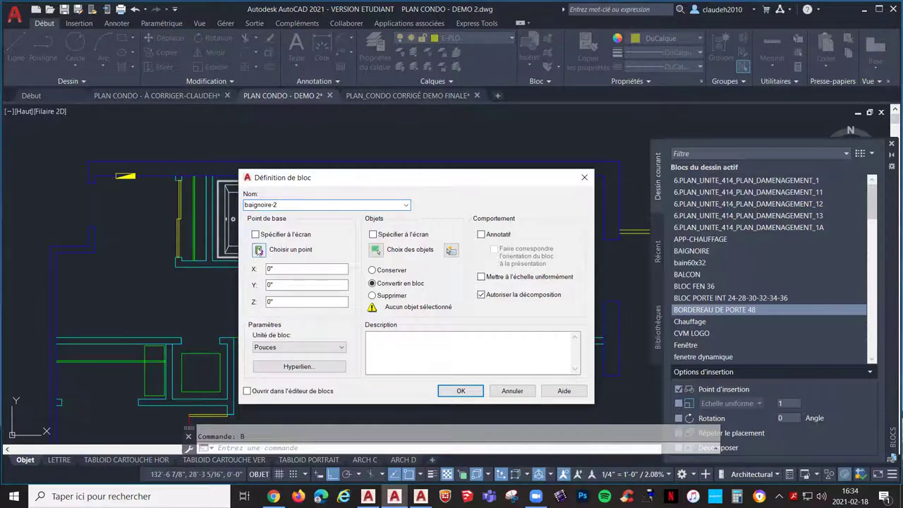
left_click(258, 249)
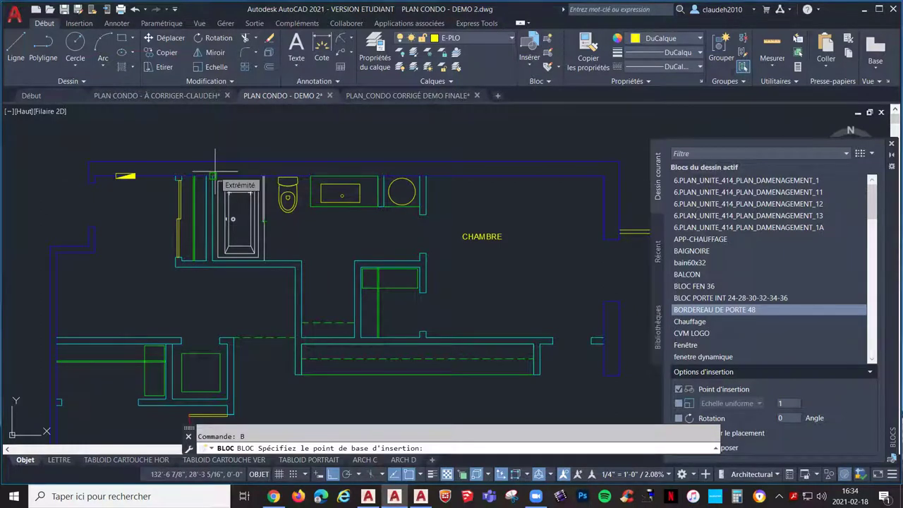
left_click(216, 170)
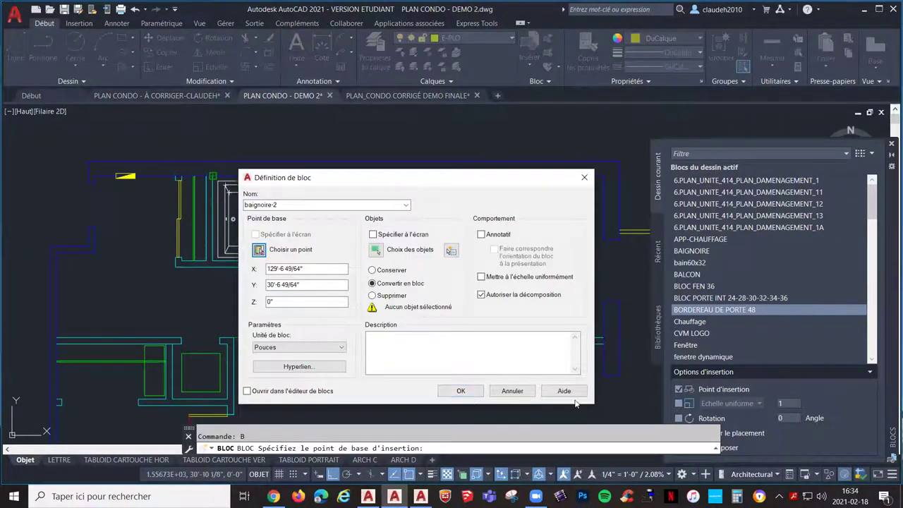
- Include all the exploded bathtub pieces in the definition, create the block, and check it by selecting it in the bathroom
left_click(375, 250)
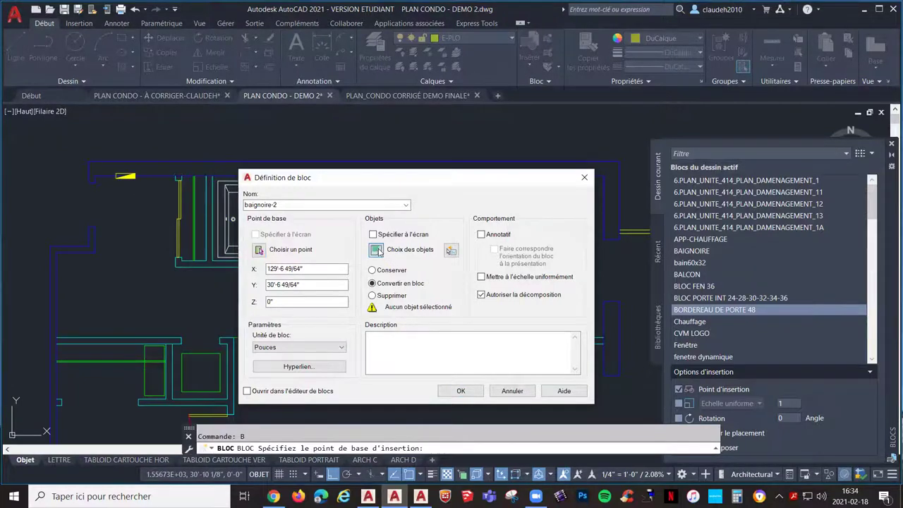
left_click(270, 257)
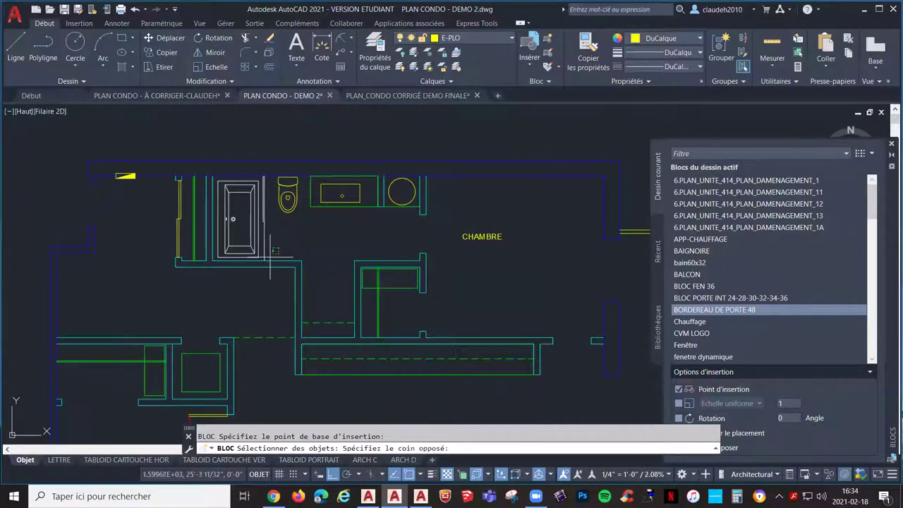
left_click(221, 174)
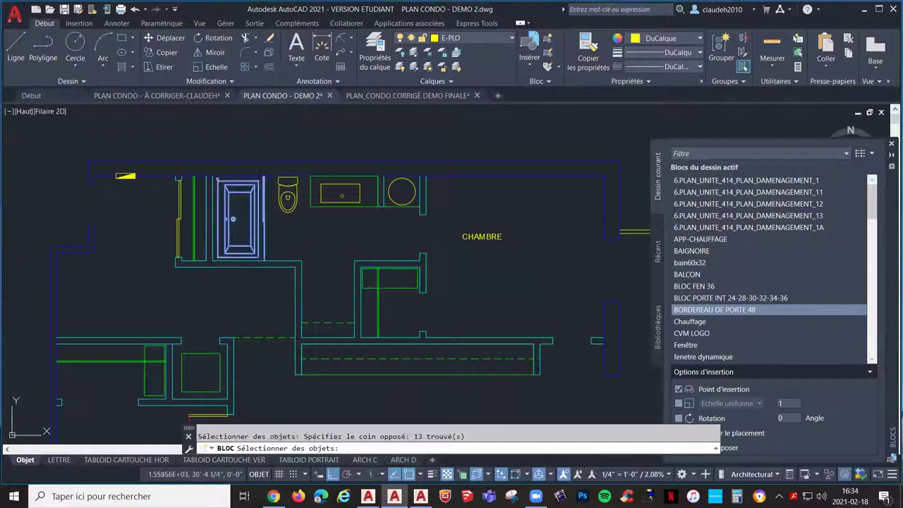
key("Return")
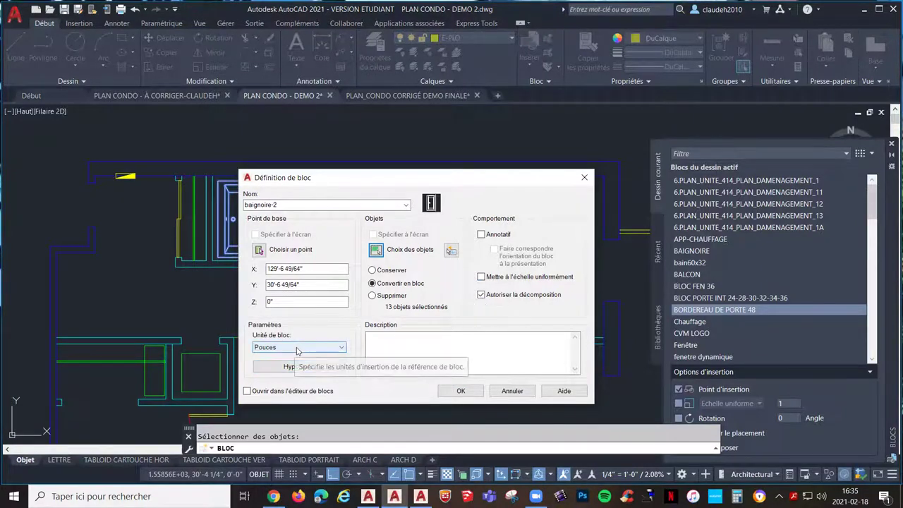
left_click(477, 391)
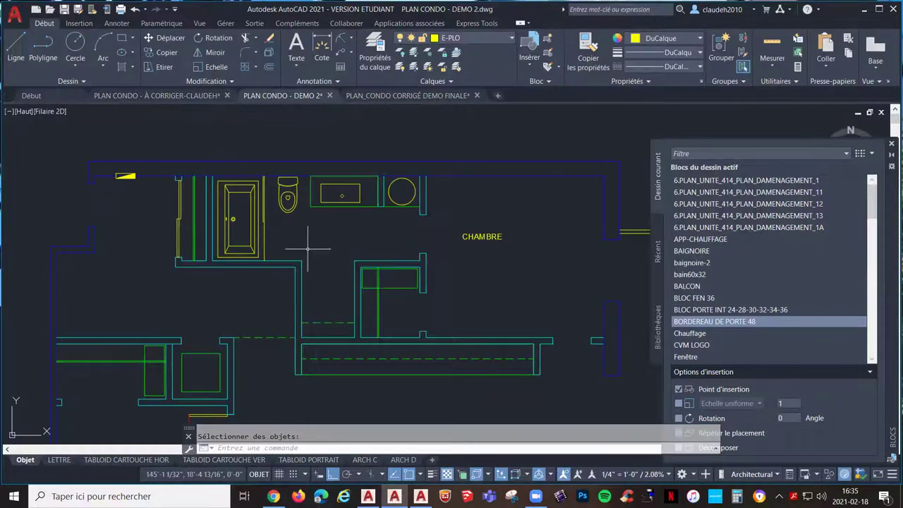
left_click(268, 231)
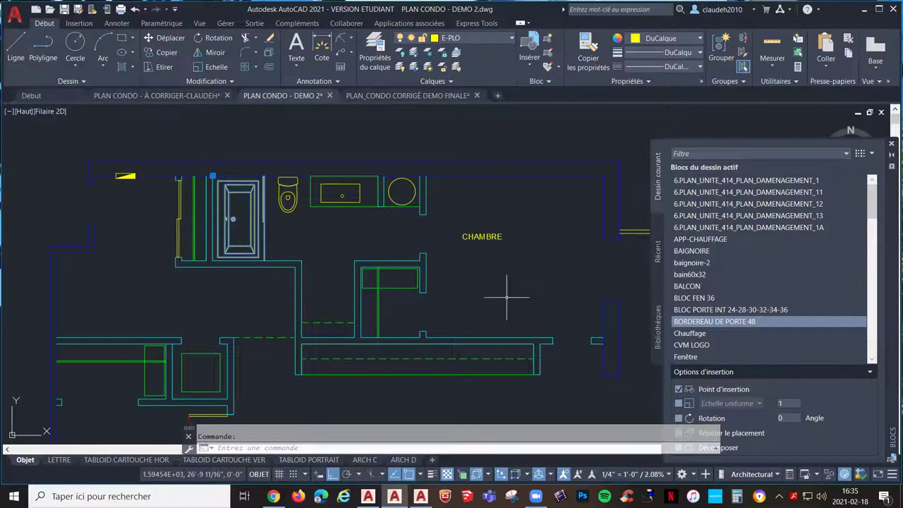
key("Escape")
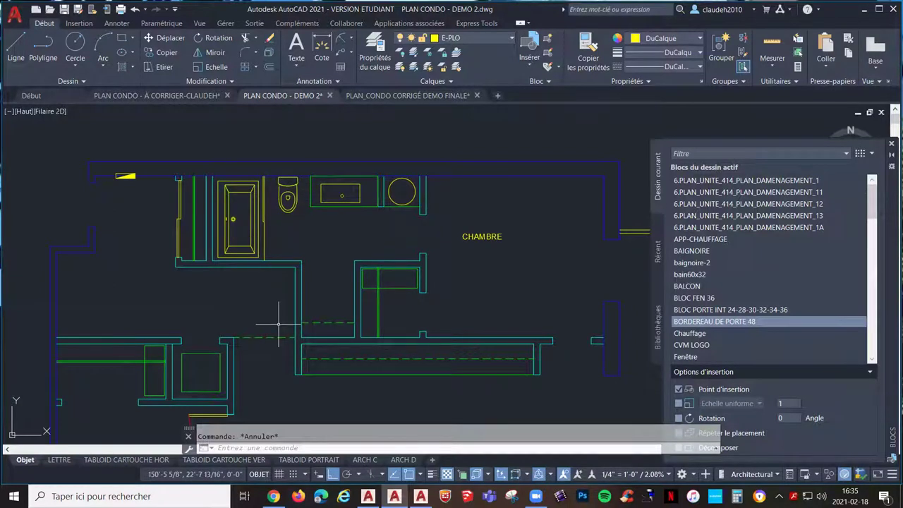
- Try the rotation and length grips of the heater block below the plan, leaving its angle and length as they were
scroll(310, 331, "down", 2)
middle_click_drag(333, 342, 312, 225)
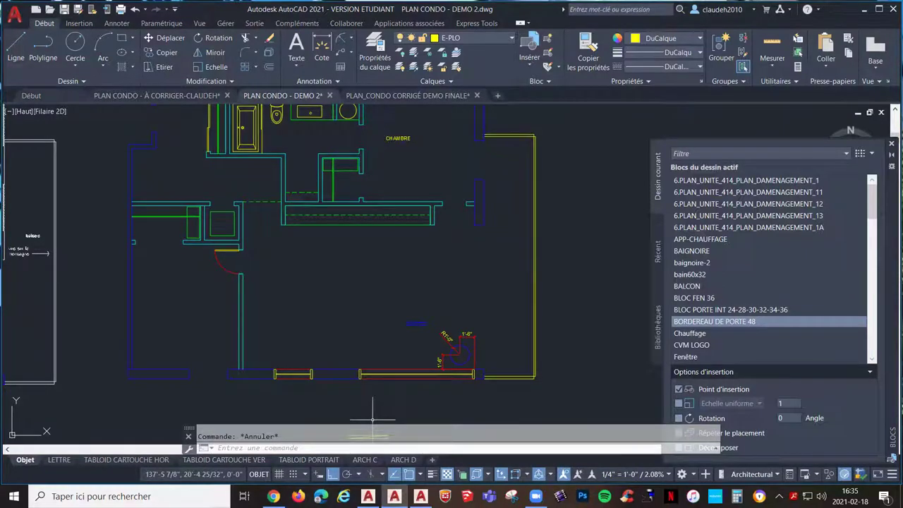
scroll(377, 393, "up", 2)
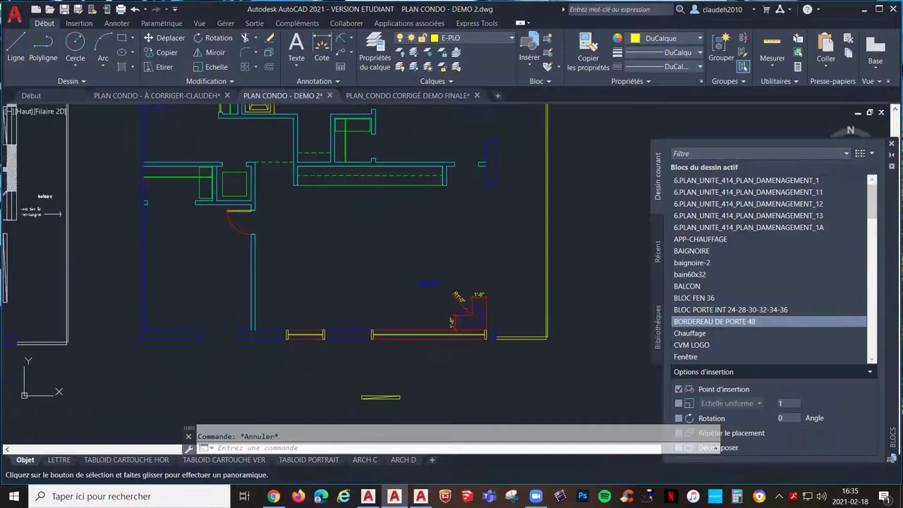
scroll(400, 408, "up", 4)
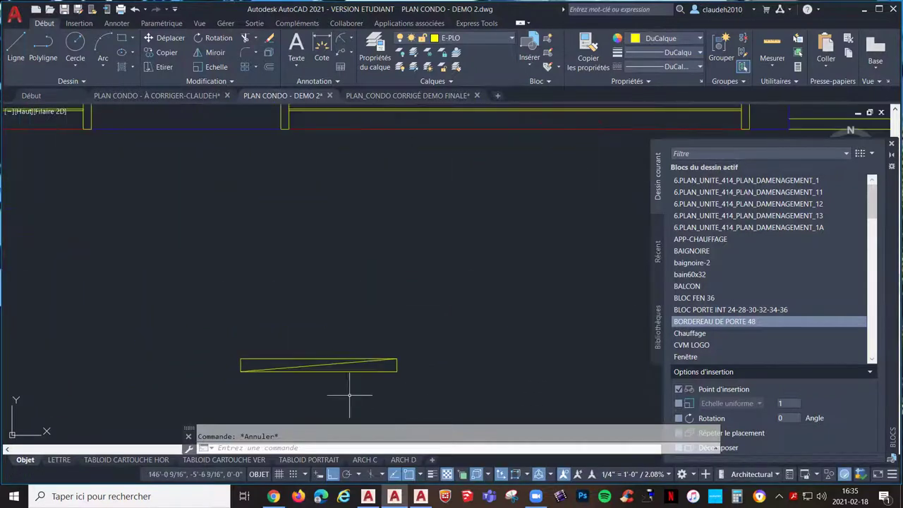
left_click(329, 366)
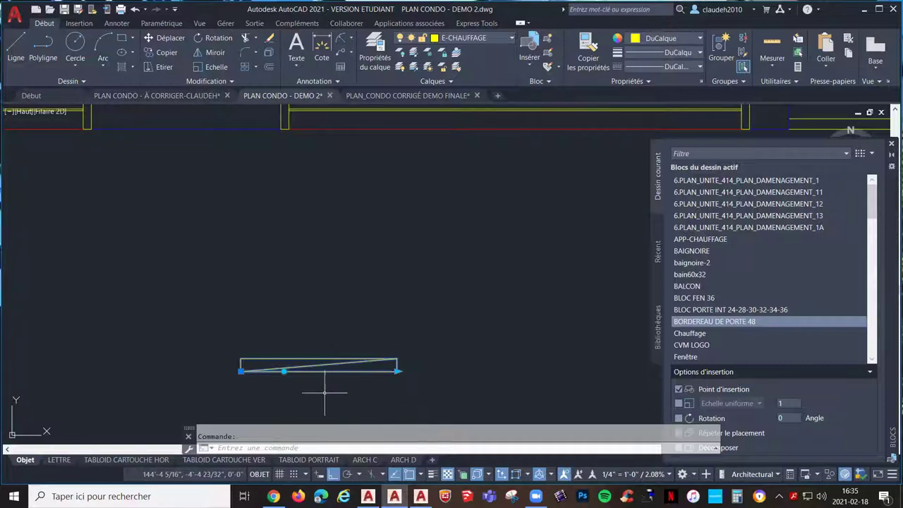
left_click(282, 370)
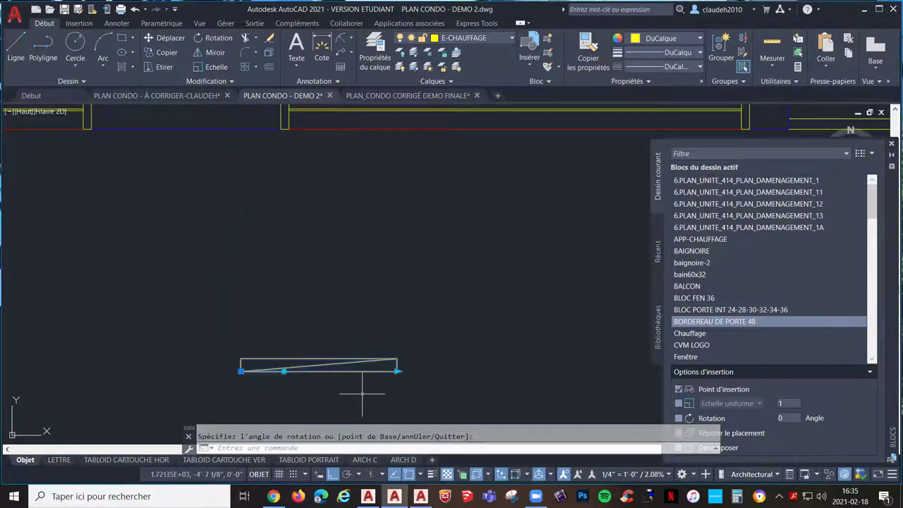
left_click(396, 378)
left_click(397, 371)
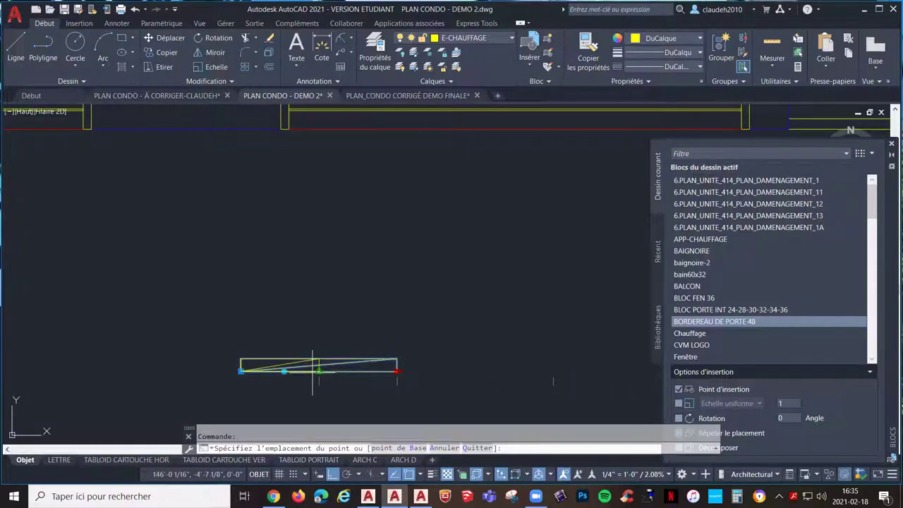
key("Escape")
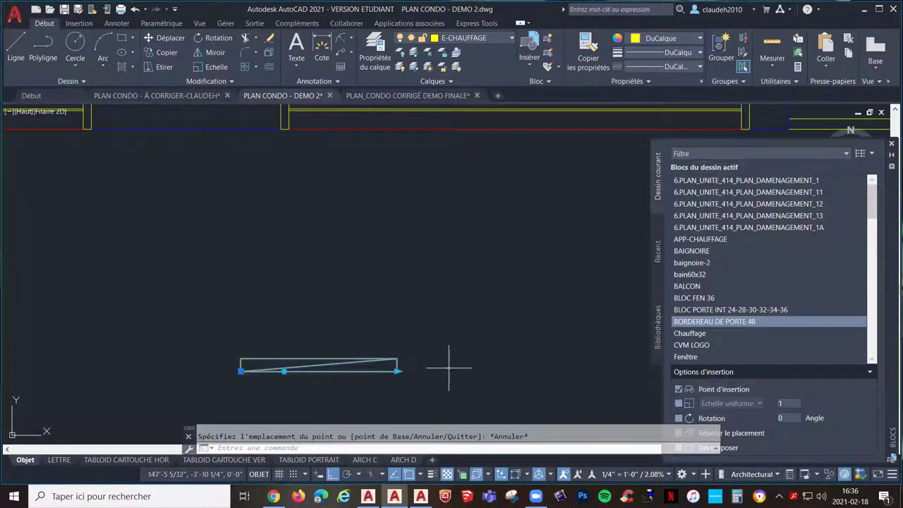
- Open the heater block in the Block Editor and delete its existing linear and rotation parameters together with their actions
right_click(337, 360)
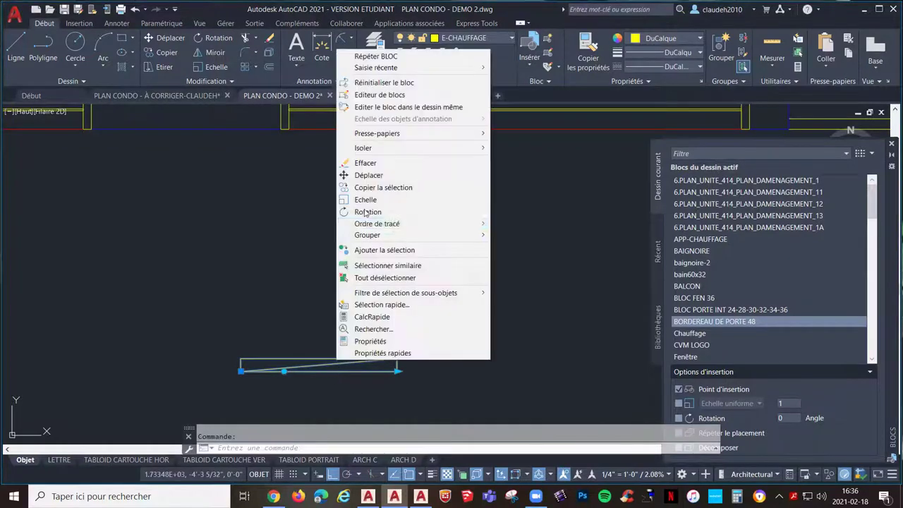
left_click(398, 96)
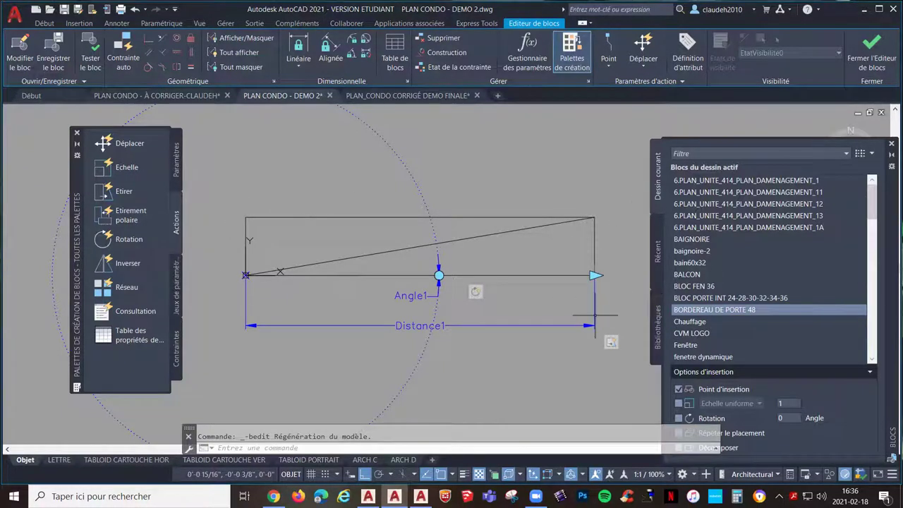
scroll(591, 324, "down", 1)
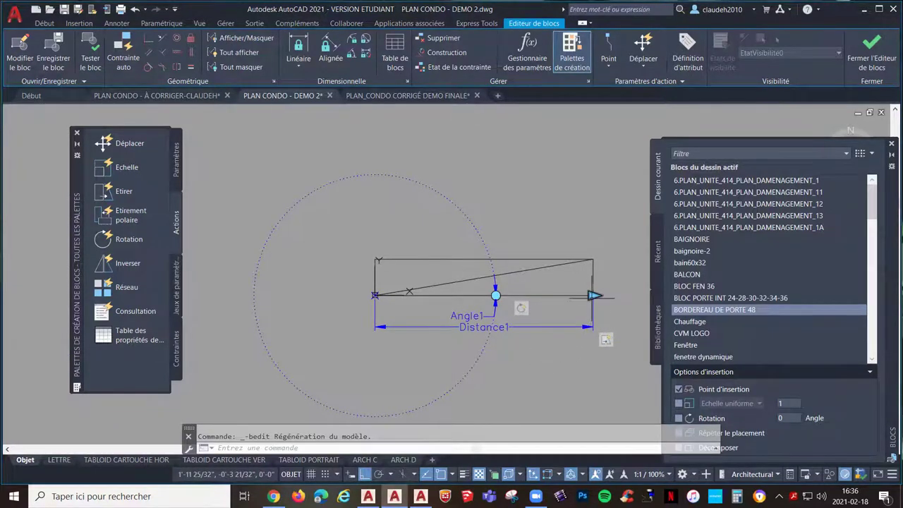
left_click(619, 368)
left_click(463, 304)
key("Delete")
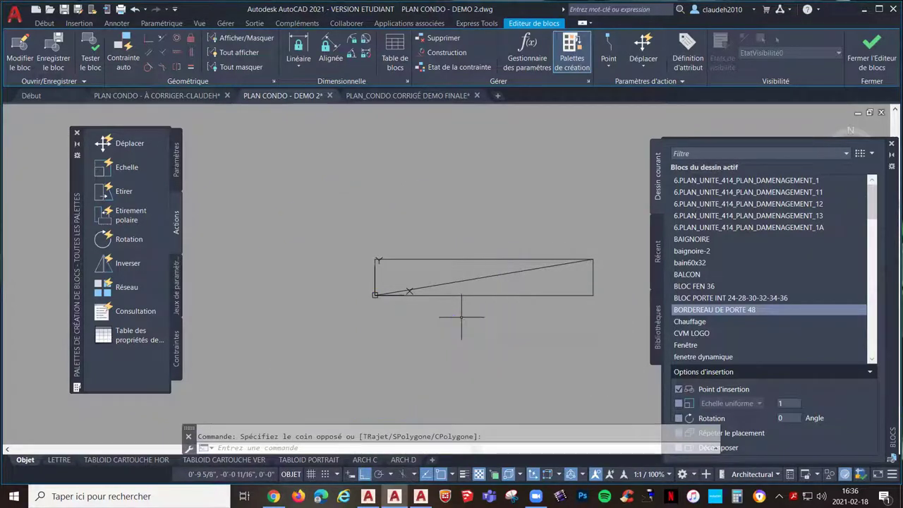
scroll(531, 317, "down", 2)
mouse_move(454, 297)
middle_mouse_down()
mouse_move(409, 277)
mouse_move(373, 285)
middle_mouse_up()
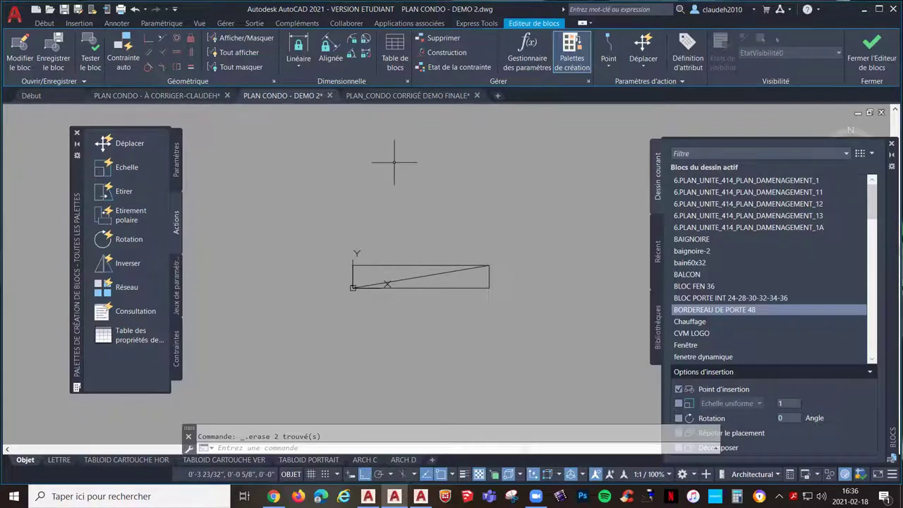
- Add a linear parameter along the heater's full bottom edge, label it below the outline, and delete its start-point grip
left_click(177, 151)
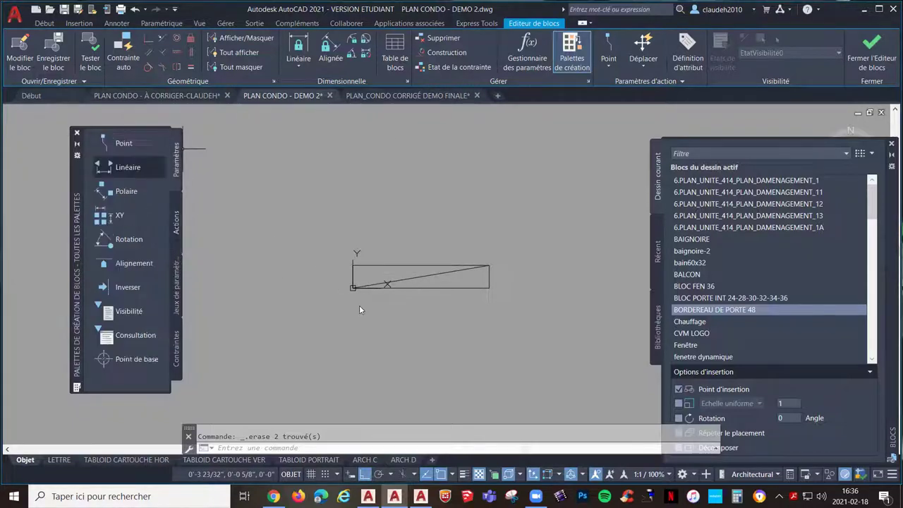
left_click(117, 168)
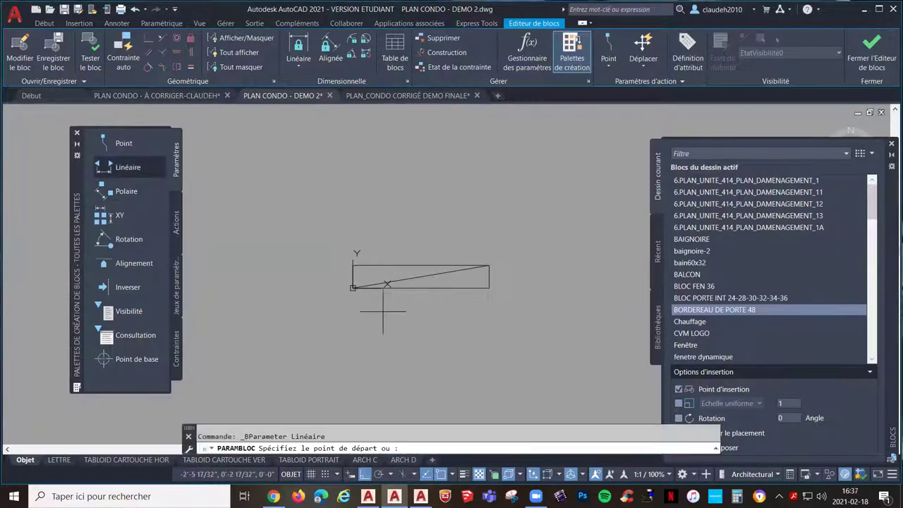
left_click(354, 287)
left_click(488, 287)
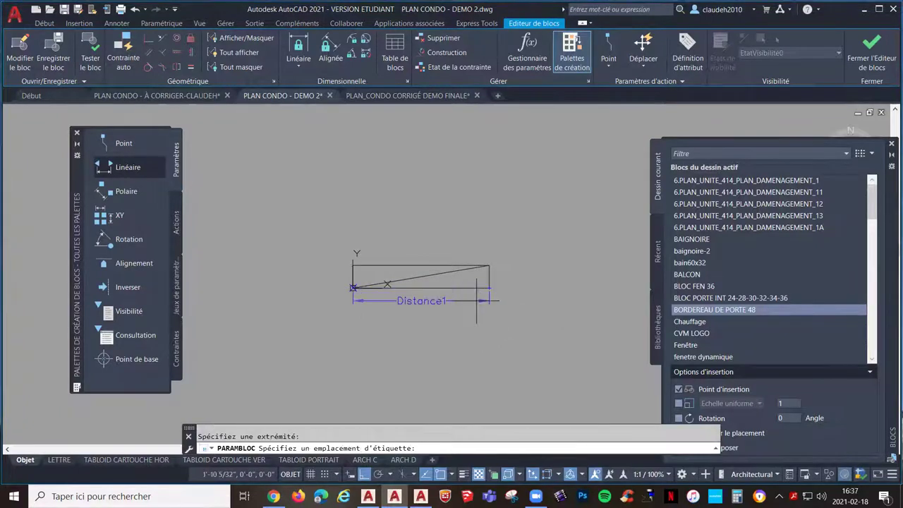
left_click(484, 311)
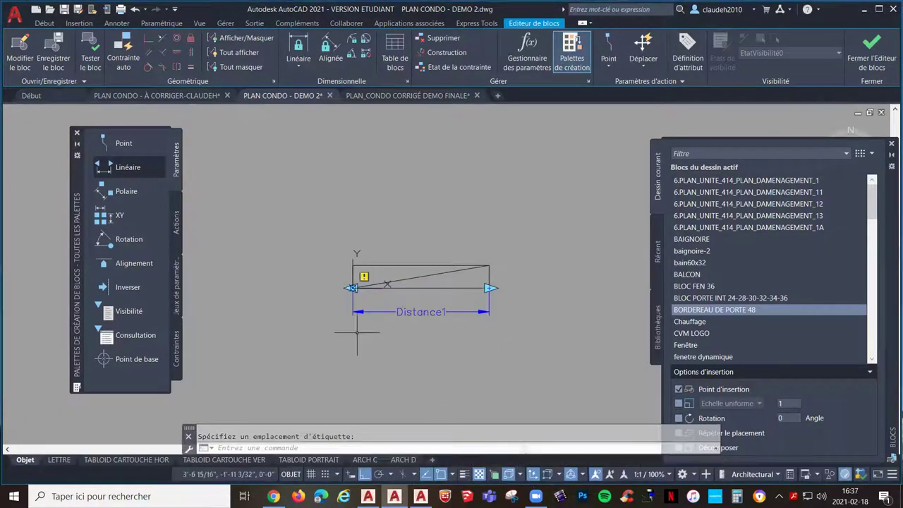
left_click(344, 287)
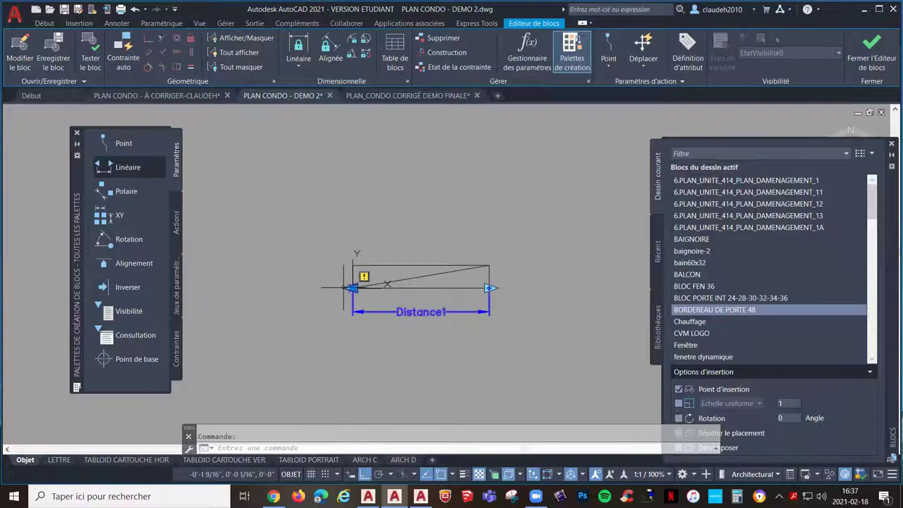
key("Delete")
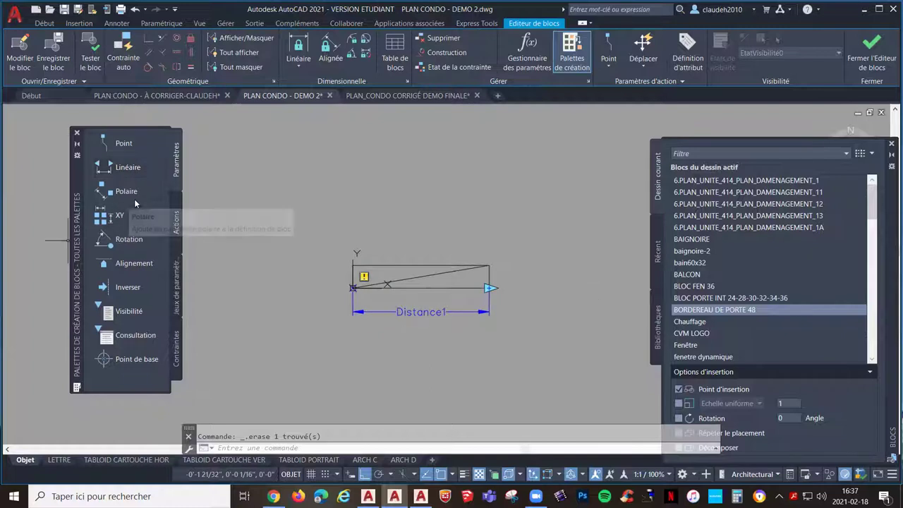
- Add a stretch action at the linear parameter's end point, framing the heater's right end and including its outline and diagonal
left_click(177, 223)
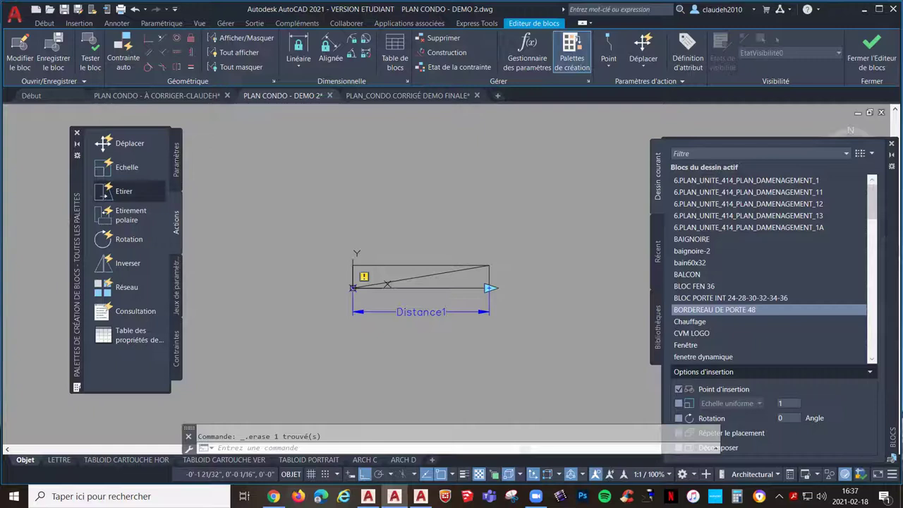
left_click(123, 191)
left_click(444, 313)
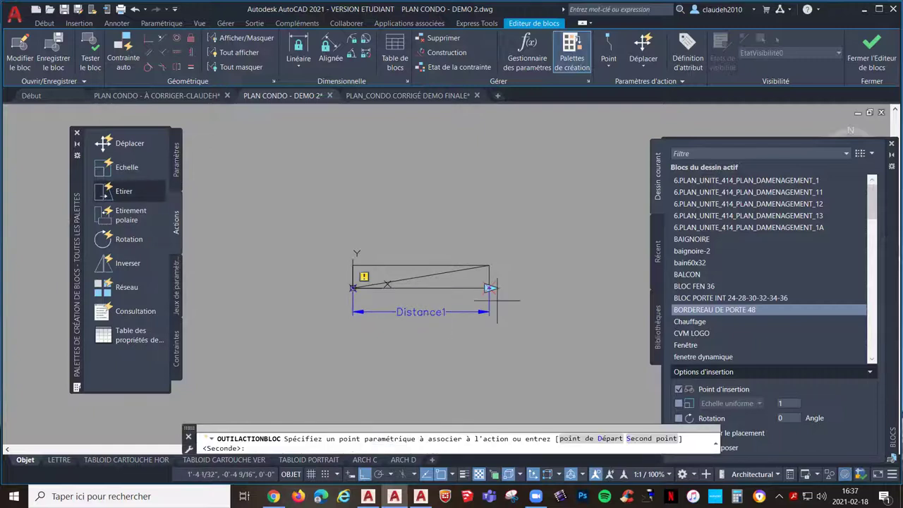
left_click(490, 288)
left_click(533, 366)
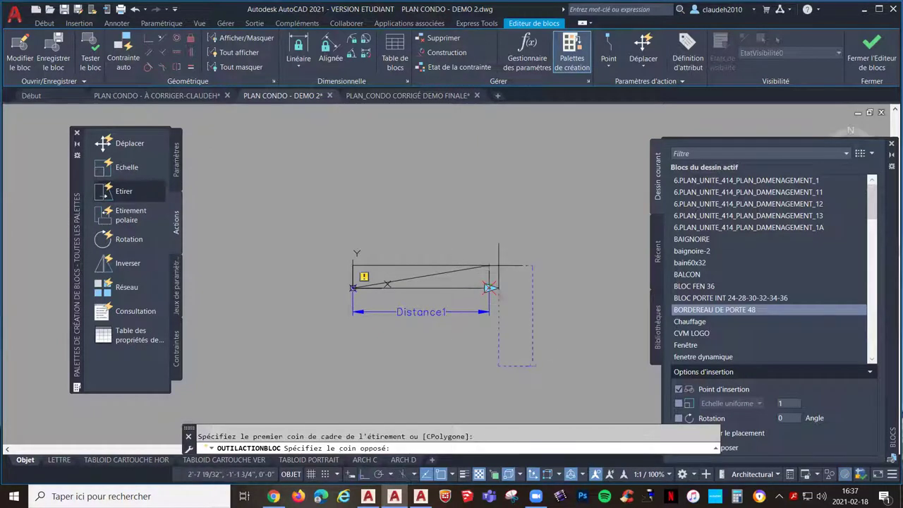
left_click(457, 230)
left_click(467, 295)
left_click(480, 262)
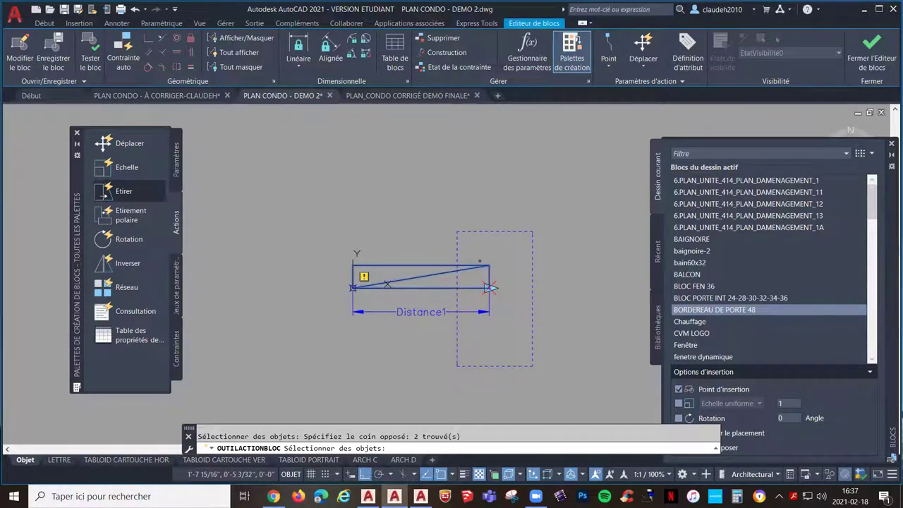
key("Return")
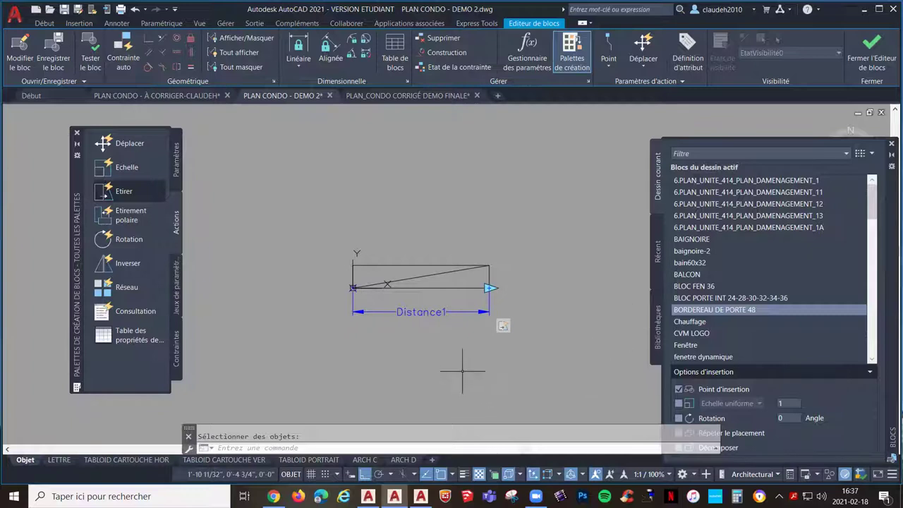
- In the properties of the heater's linear parameter, set the distance type of its value set to Liste
left_click(455, 311)
right_click(453, 311)
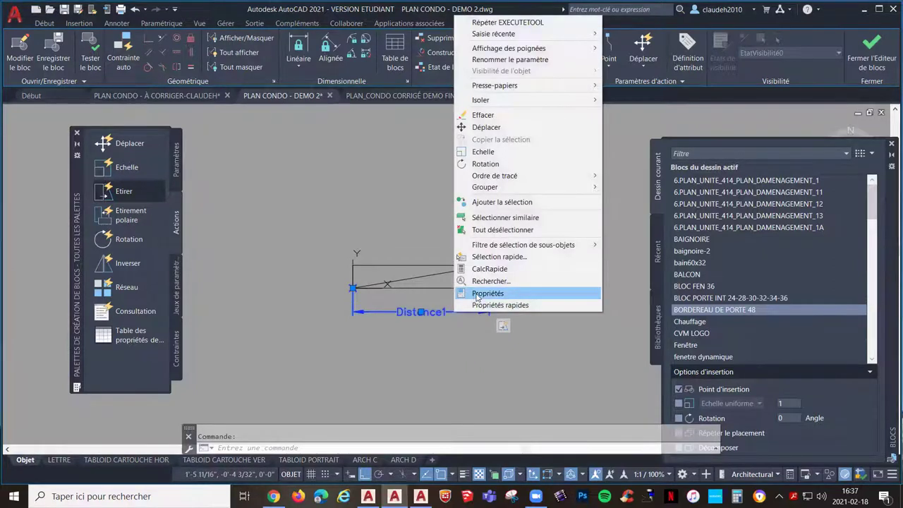
left_click(480, 293)
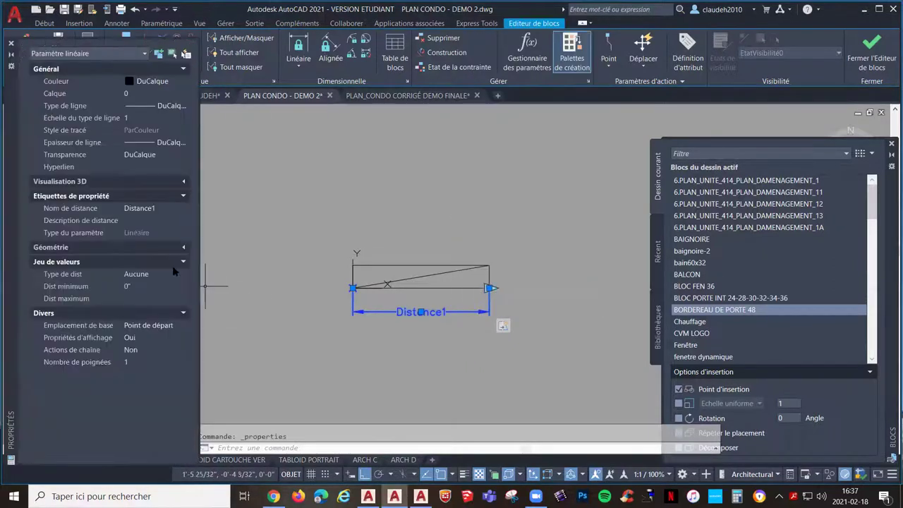
left_click(180, 275)
left_click(183, 275)
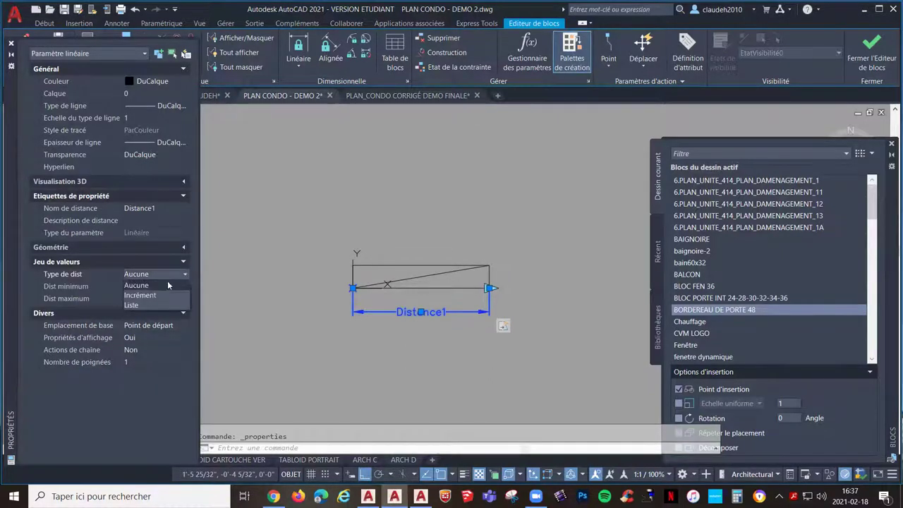
left_click(152, 304)
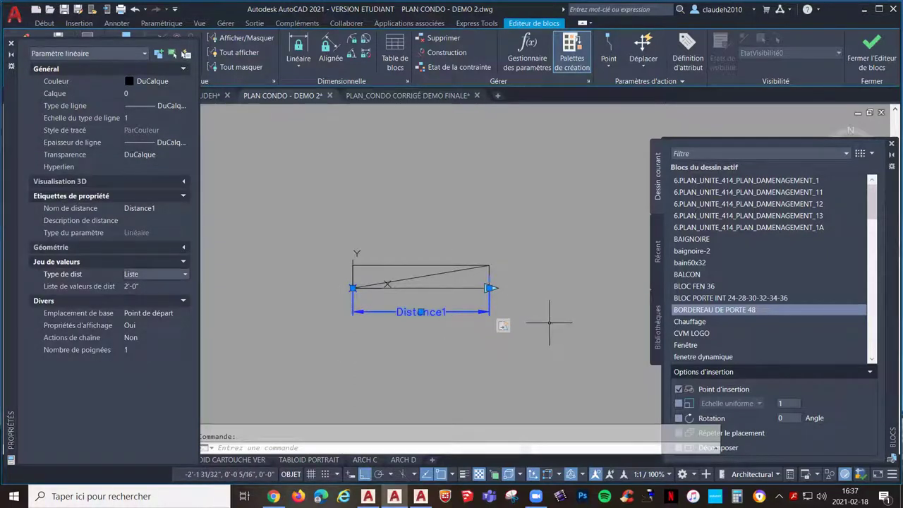
- Add the distances 4'-0" and 8'-0" to the linear parameter's list of distance values
left_click(183, 285)
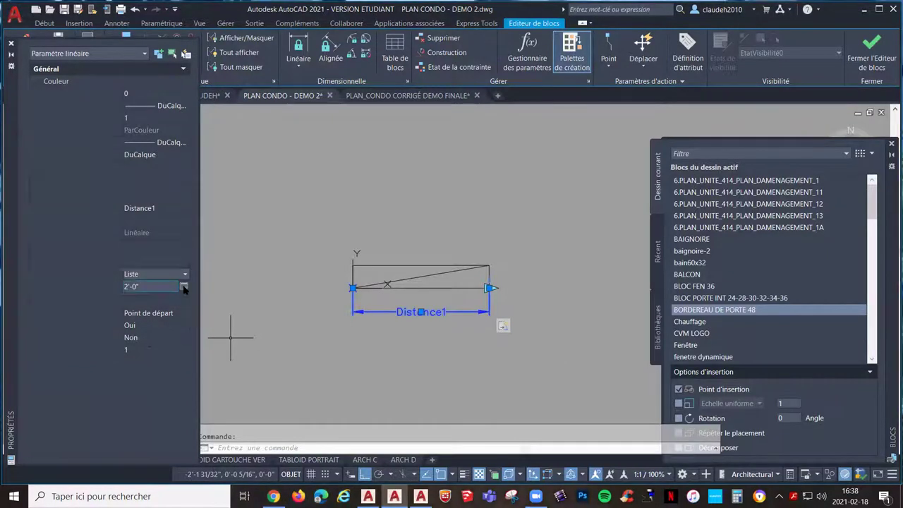
left_click(184, 287)
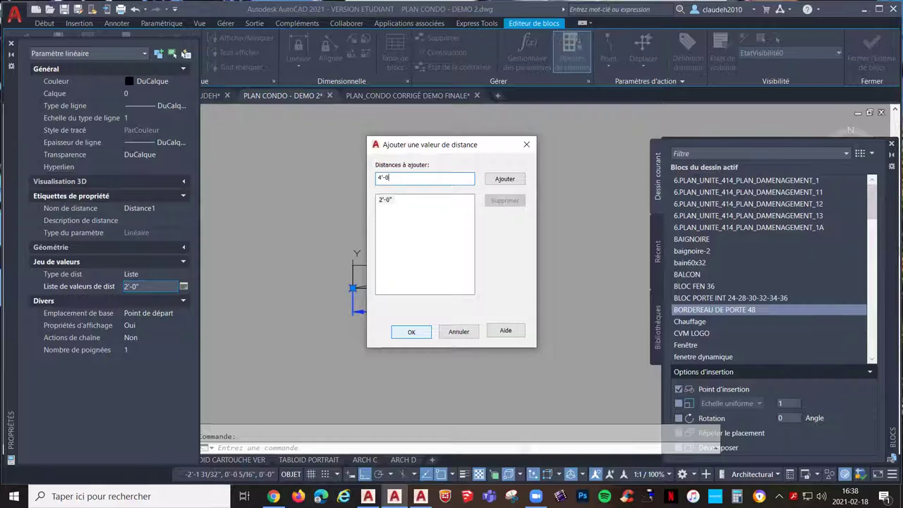
type("\"")
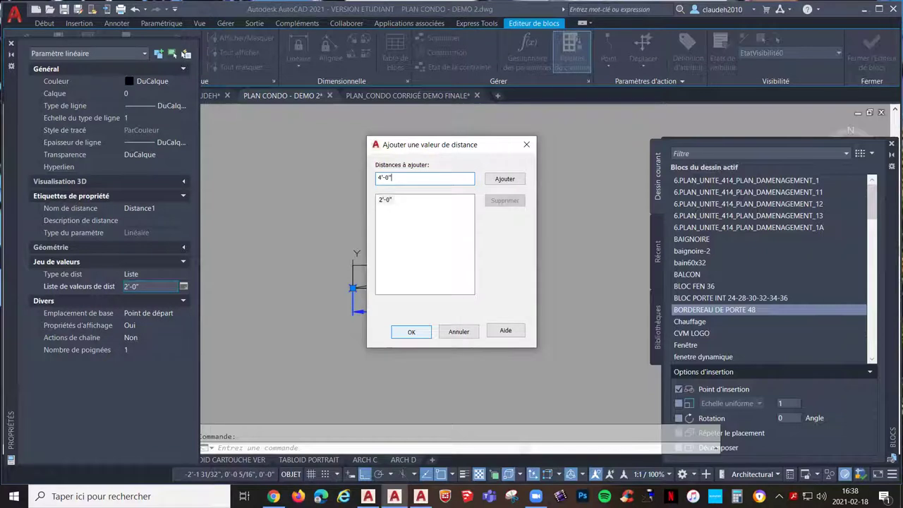
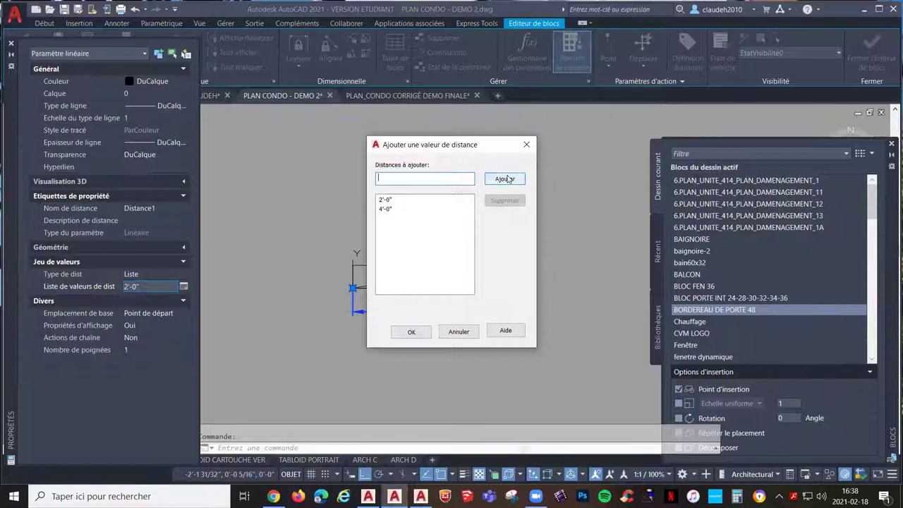
type("8'")
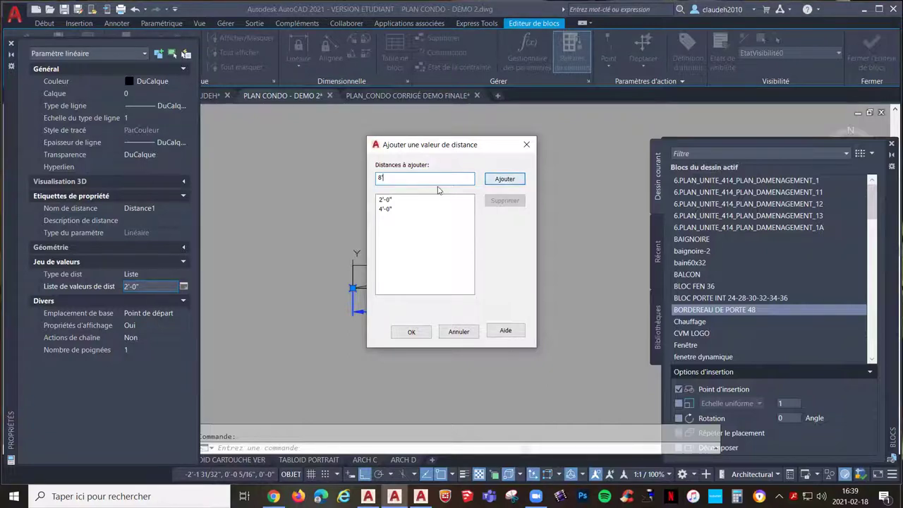
left_click(503, 180)
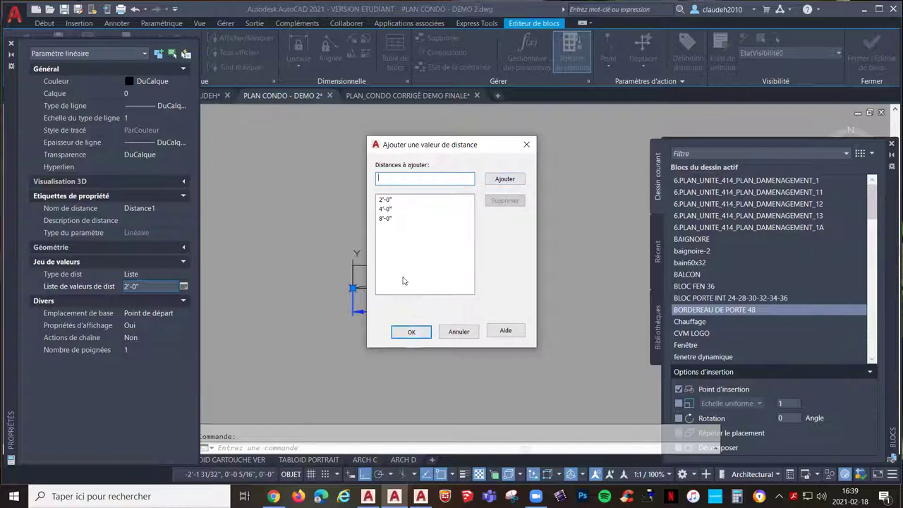
left_click(413, 332)
- Add a rotation parameter based at the heater's lower-left corner, with its radius to the bottom edge's midpoint and the default angle of 0
scroll(516, 319, "down", 4)
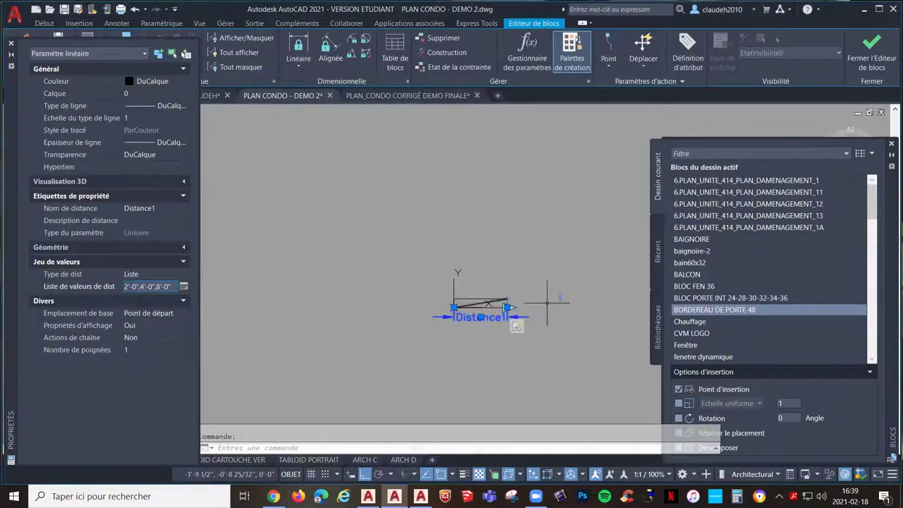
scroll(585, 311, "down", 2)
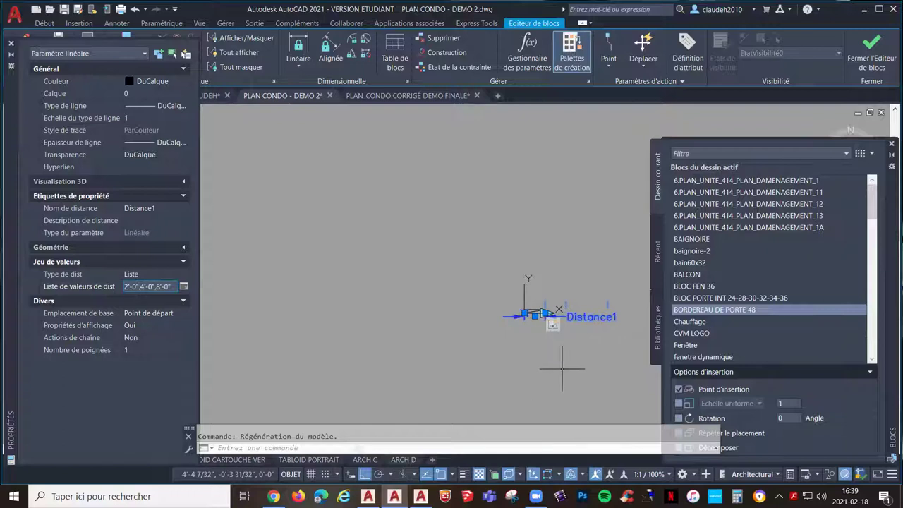
scroll(522, 351, "up", 1)
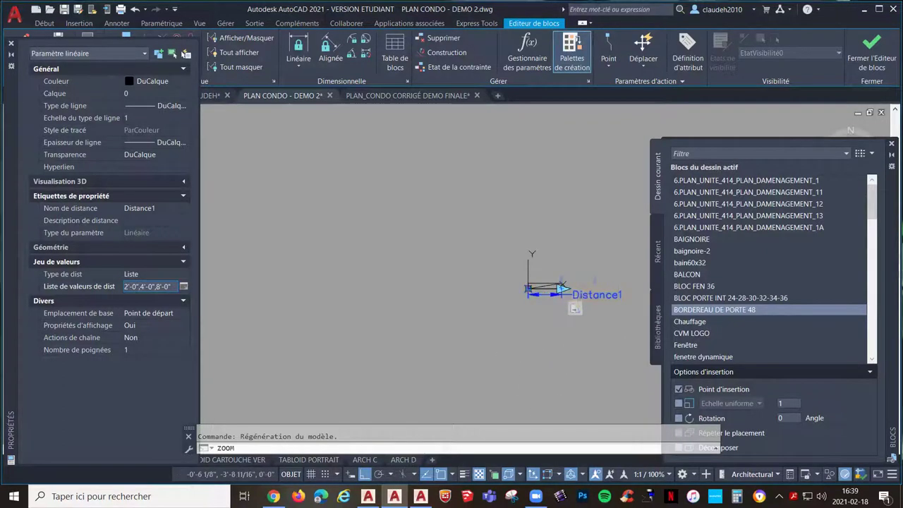
scroll(468, 272, "up", 3)
middle_click(346, 258)
middle_click(346, 258)
scroll(368, 321, "up", 4)
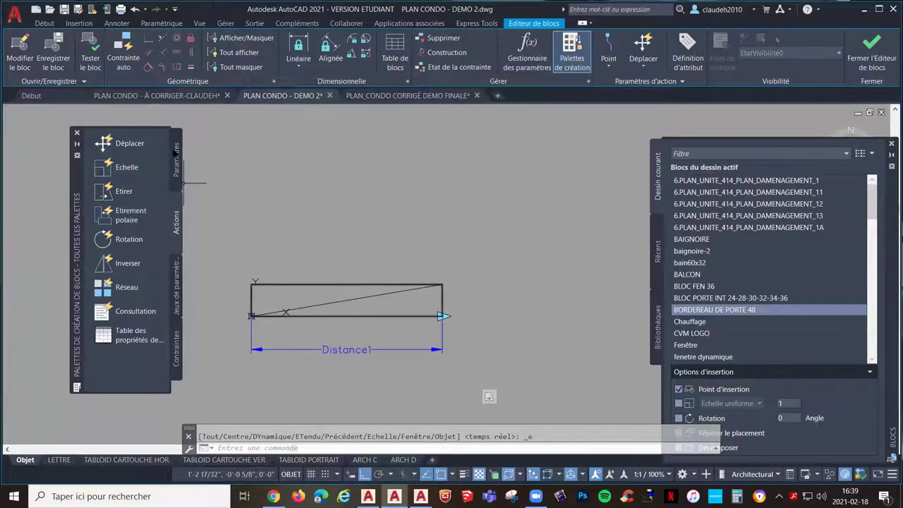
left_click(176, 154)
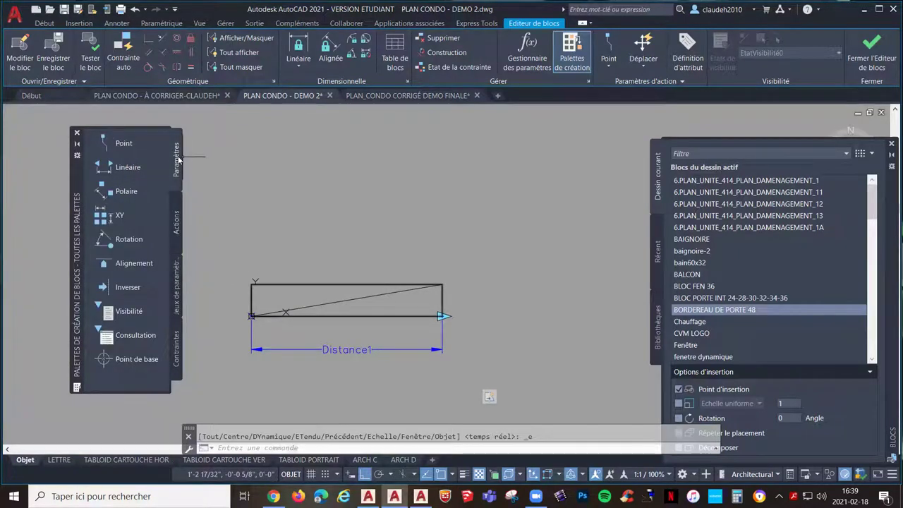
left_click(134, 242)
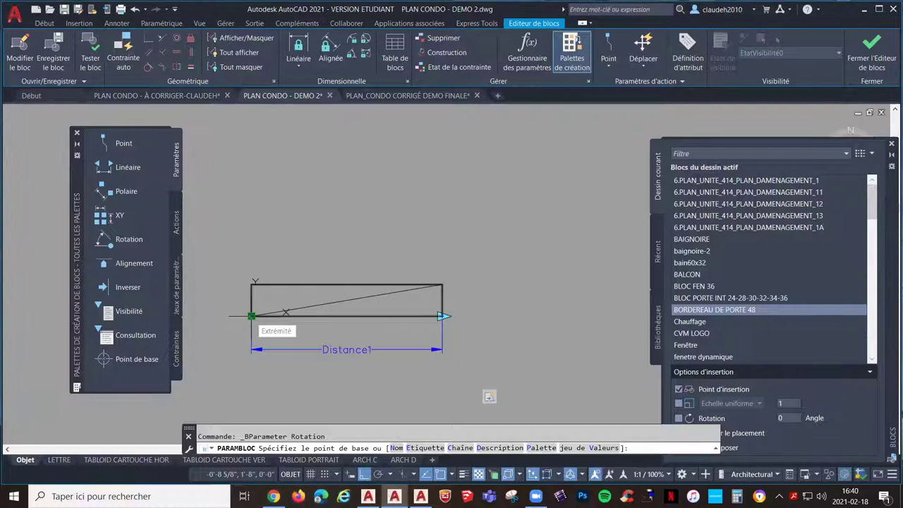
left_click(252, 315)
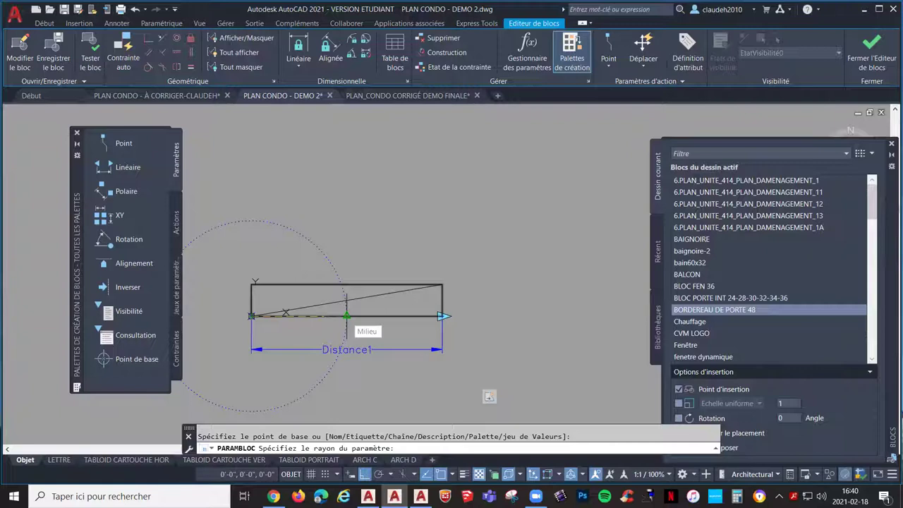
left_click(346, 315)
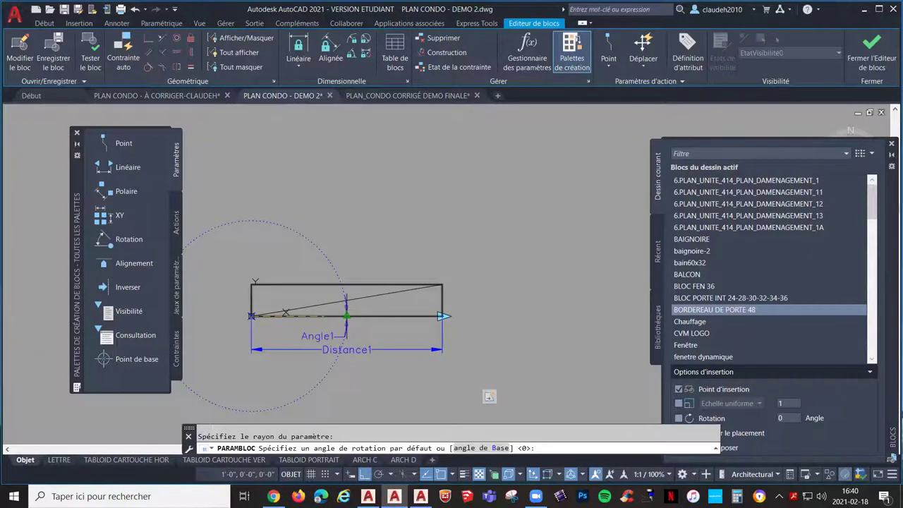
key("Return")
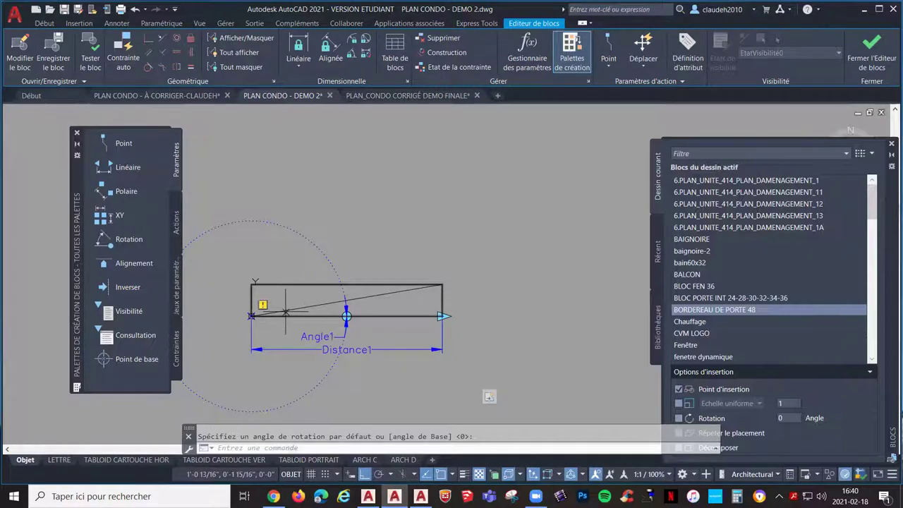
- Add a rotation action to the angle parameter covering the whole heater and its parameters, and close the Block Editor saving the changes
left_click(179, 224)
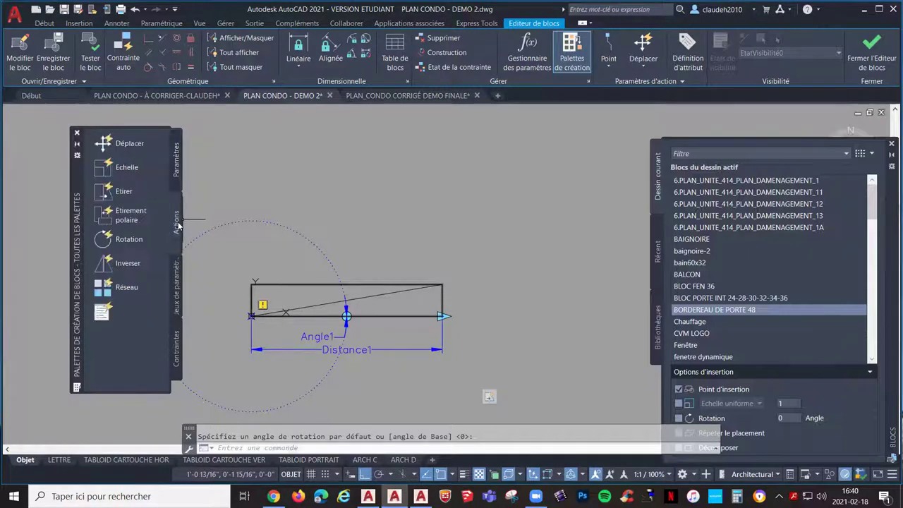
left_click(129, 240)
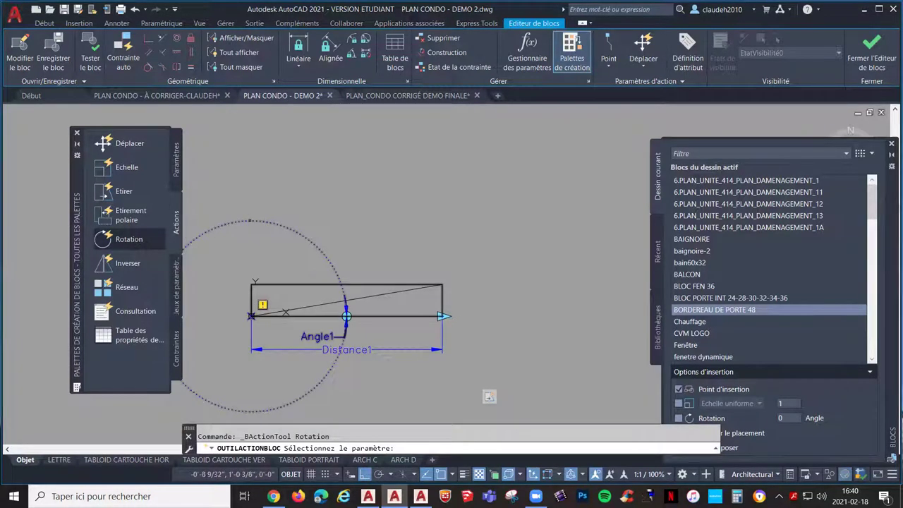
left_click(317, 336)
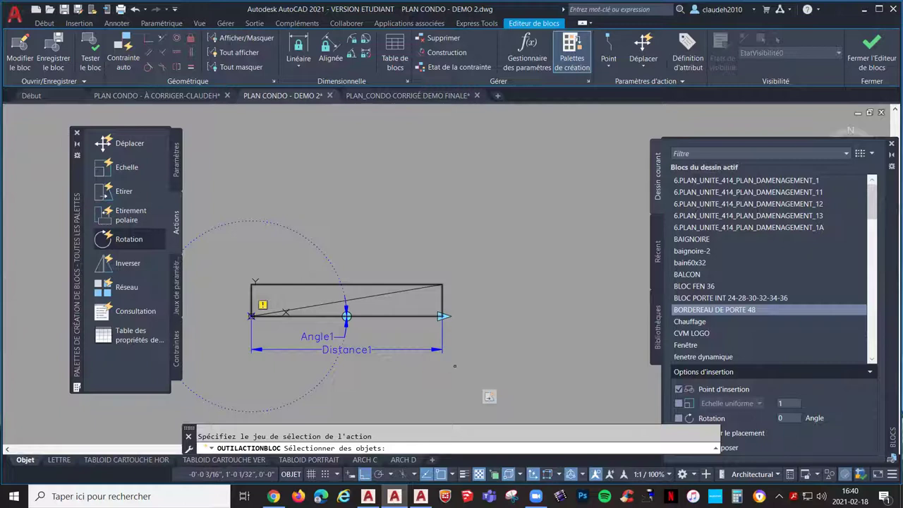
left_click(489, 366)
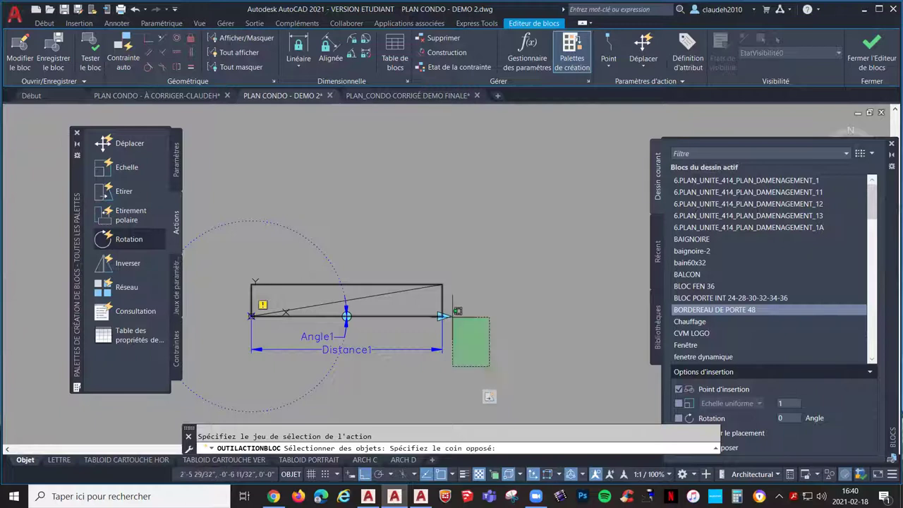
left_click(218, 221)
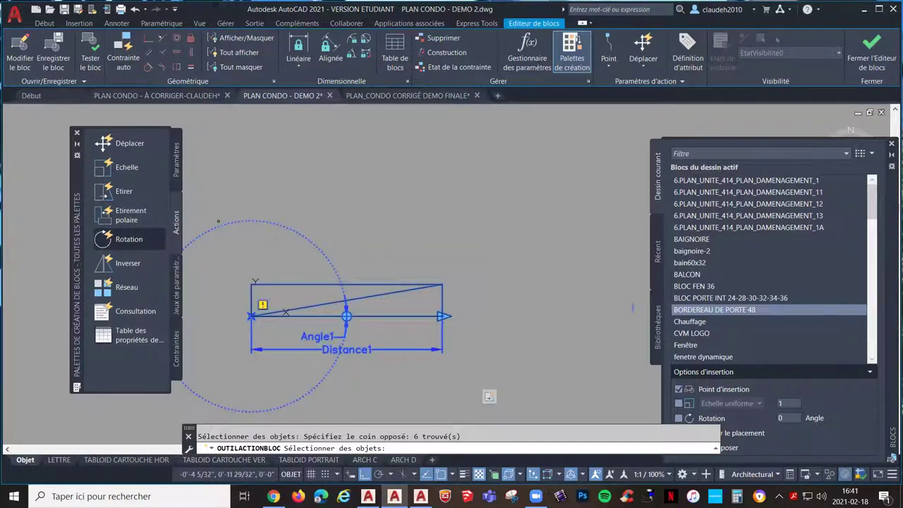
key("Return")
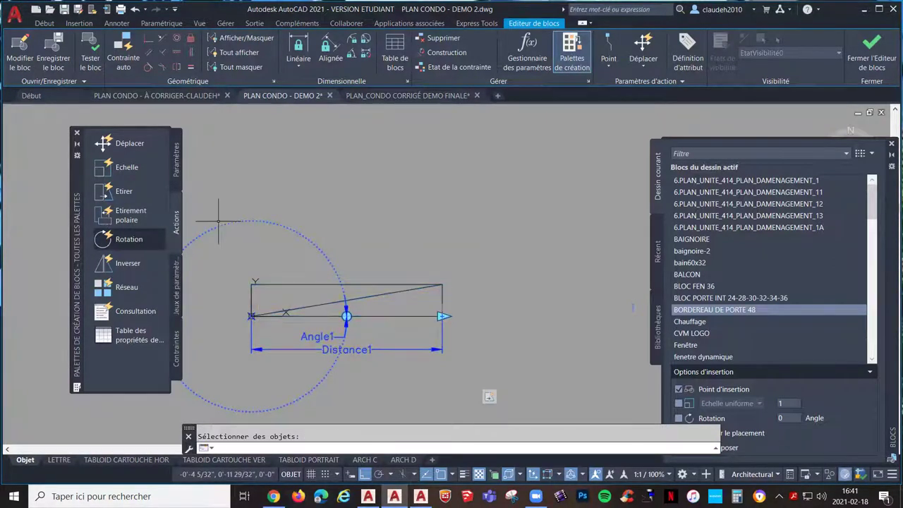
left_click(872, 56)
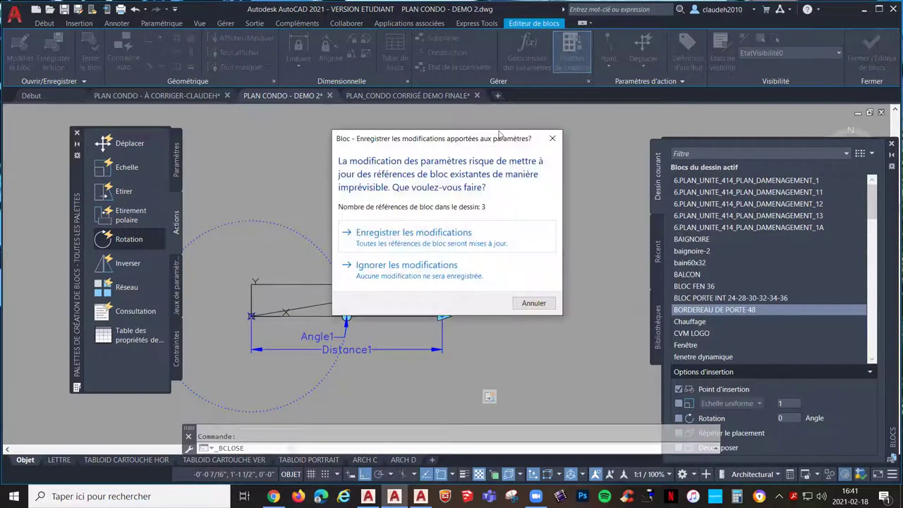
left_click(466, 233)
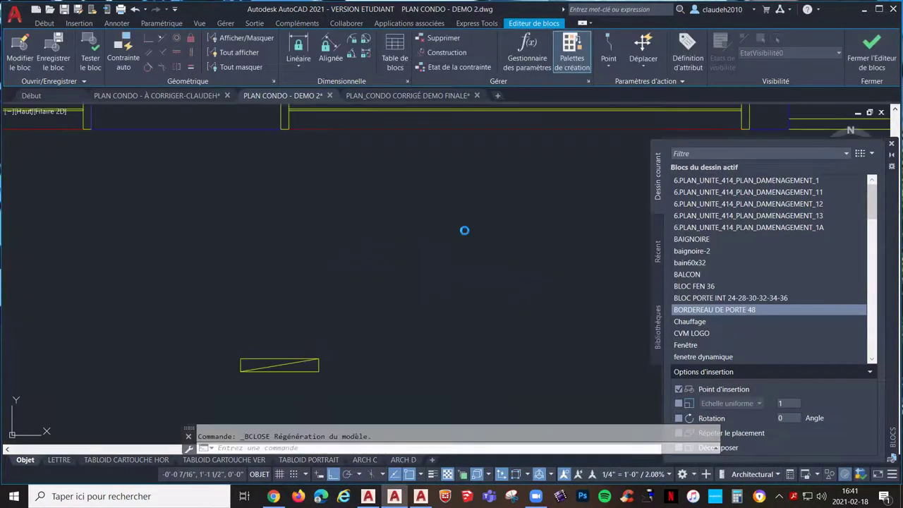
- Stretch the heater block below the plan to its 8'-0" list length using its length grip
left_click(288, 362)
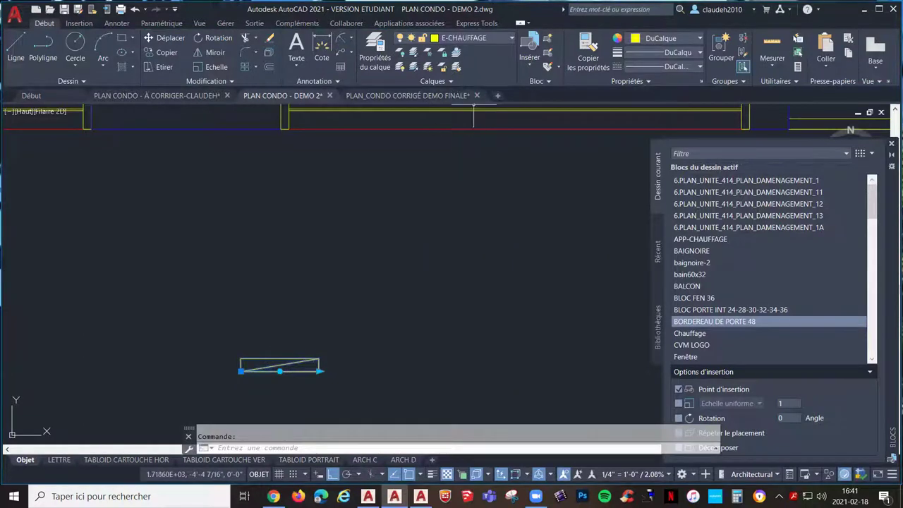
left_click(319, 370)
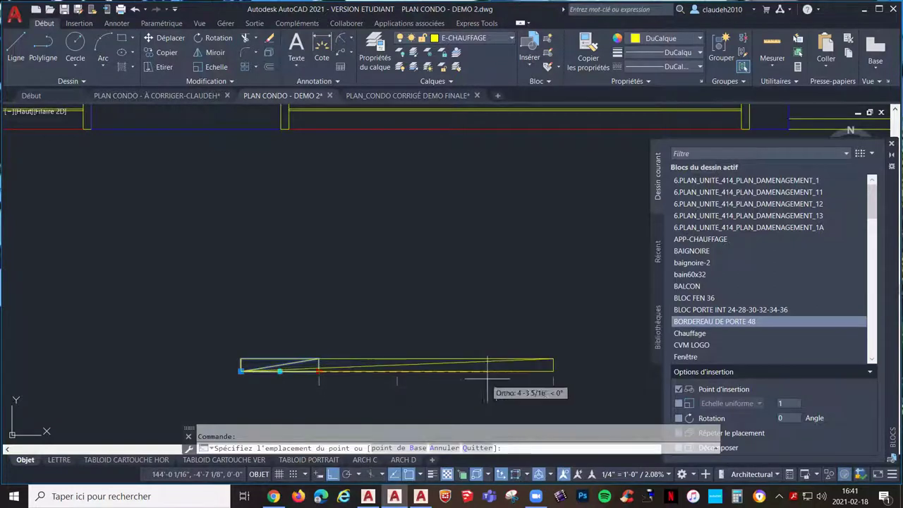
left_click(552, 380)
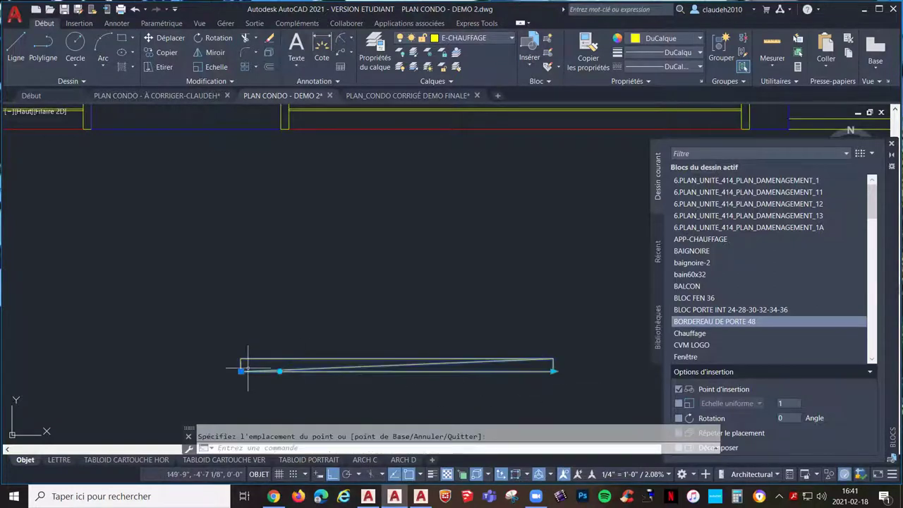
- Try rotating the stretched heater to 90° with its rotation grip, and undo the rotation
left_click(279, 370)
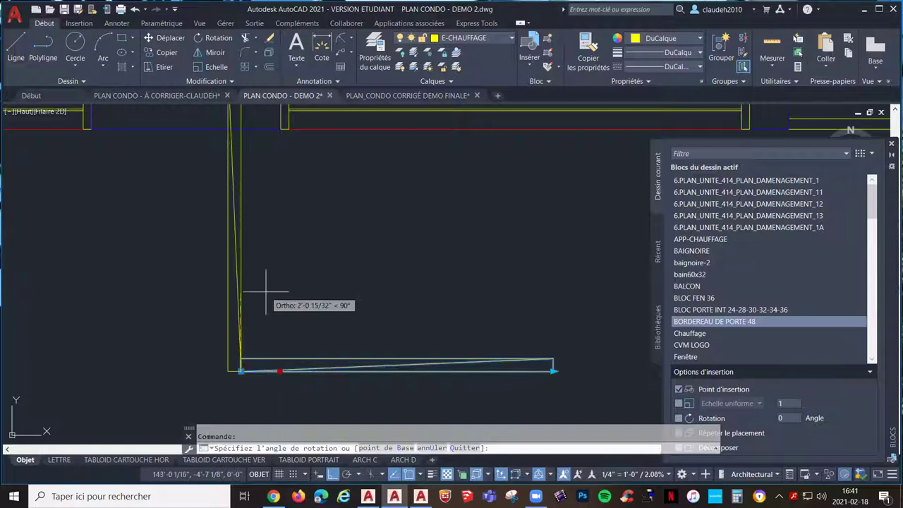
left_click(266, 291)
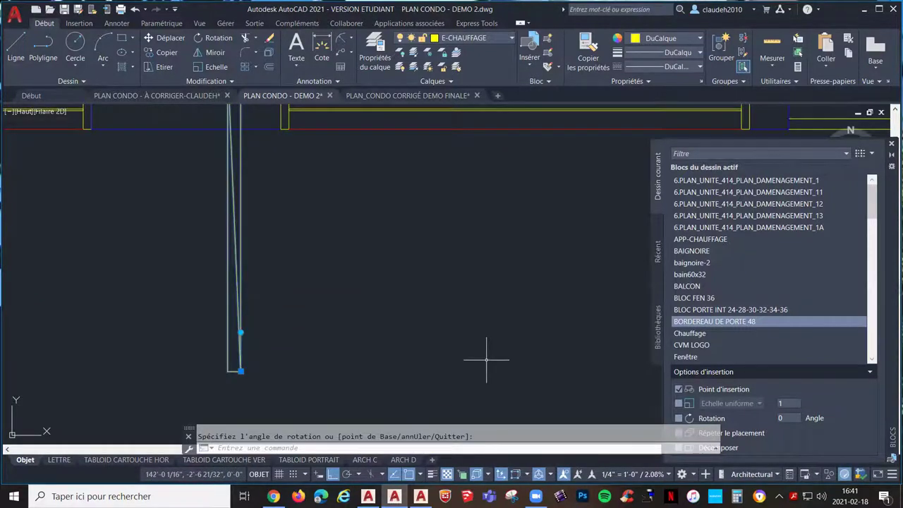
scroll(486, 359, "down", 5)
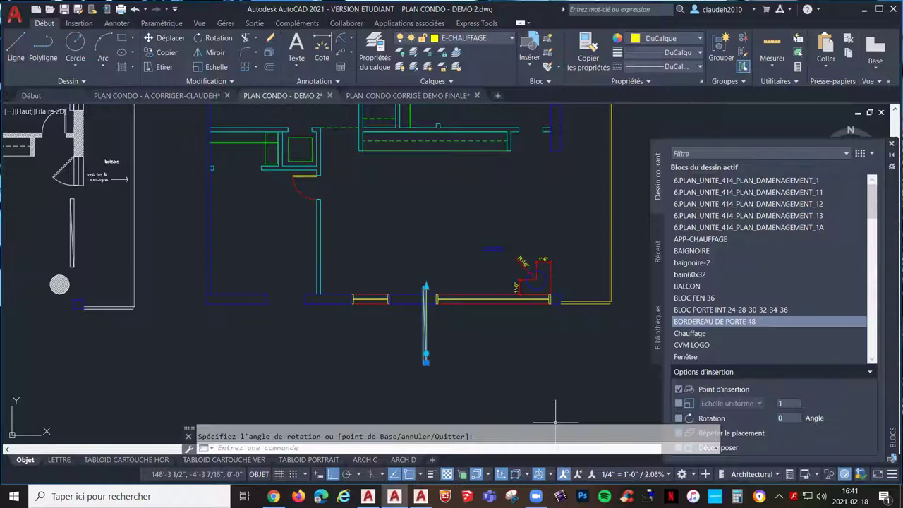
key("Escape")
scroll(393, 308, "up", 5)
key("ctrl+z")
scroll(403, 335, "down", 3)
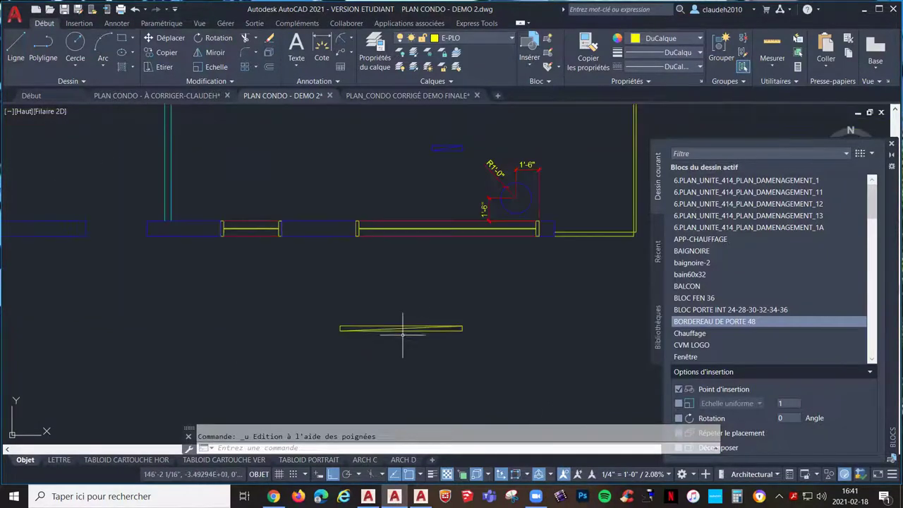
- Move the heater block from below the plan to the upper-left corner of the small window in the bottom wall
left_click(393, 326)
left_click(339, 330)
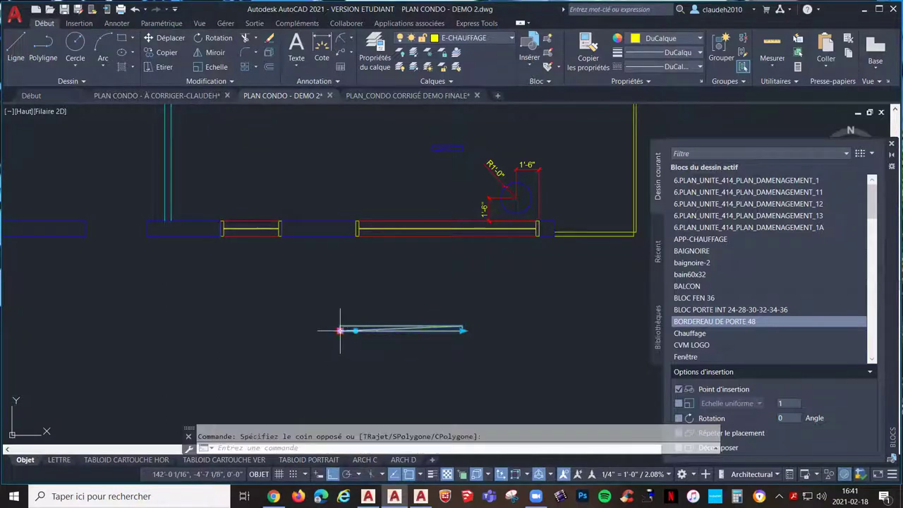
left_click(340, 330)
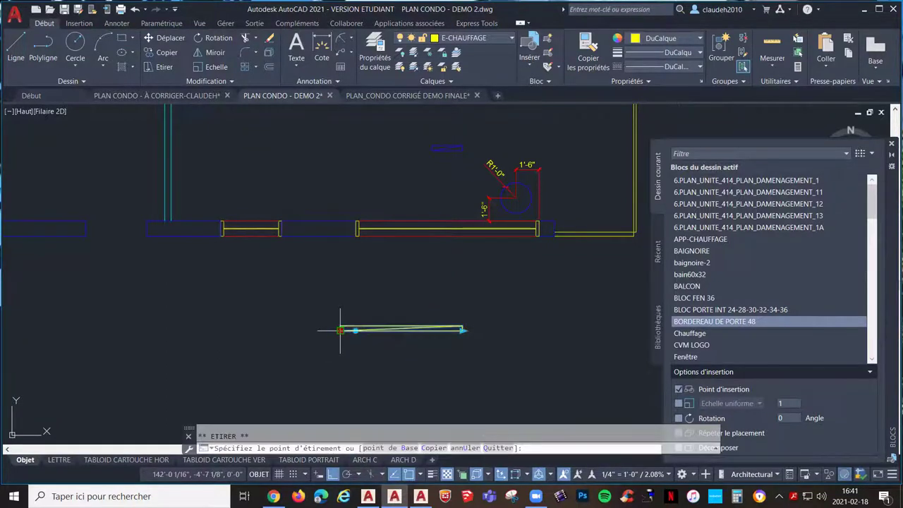
left_click(220, 221)
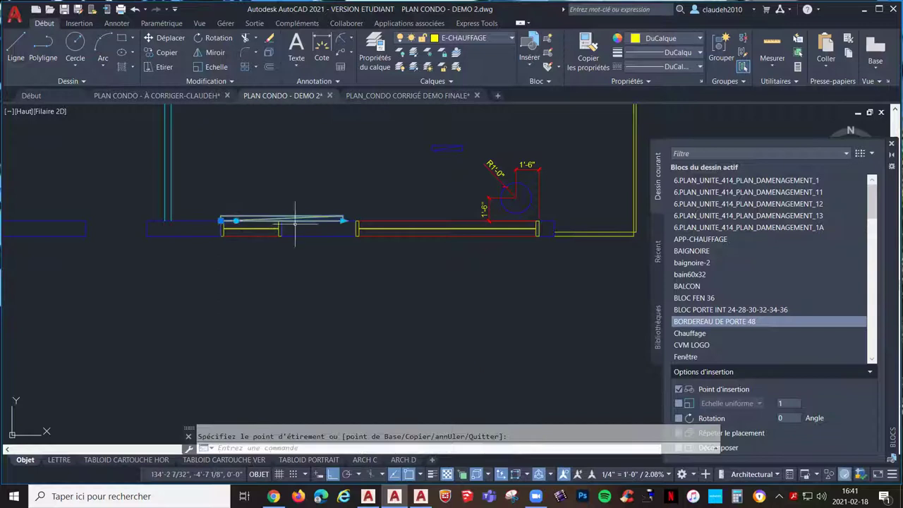
- Shorten the heater block with its length grip to match the width of the small window
left_click(343, 221)
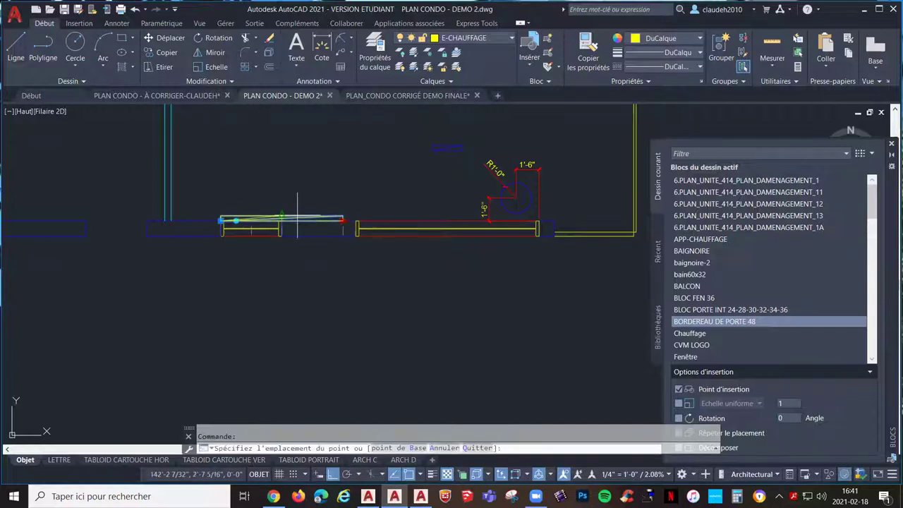
left_click(281, 221)
key("Escape")
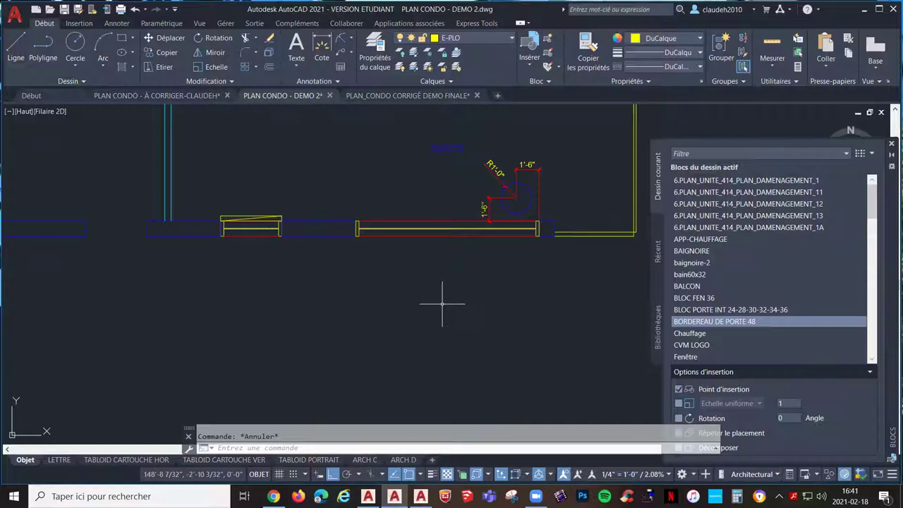
- Send the heater block above the small window to the back of the draw order
scroll(233, 216, "up", 4)
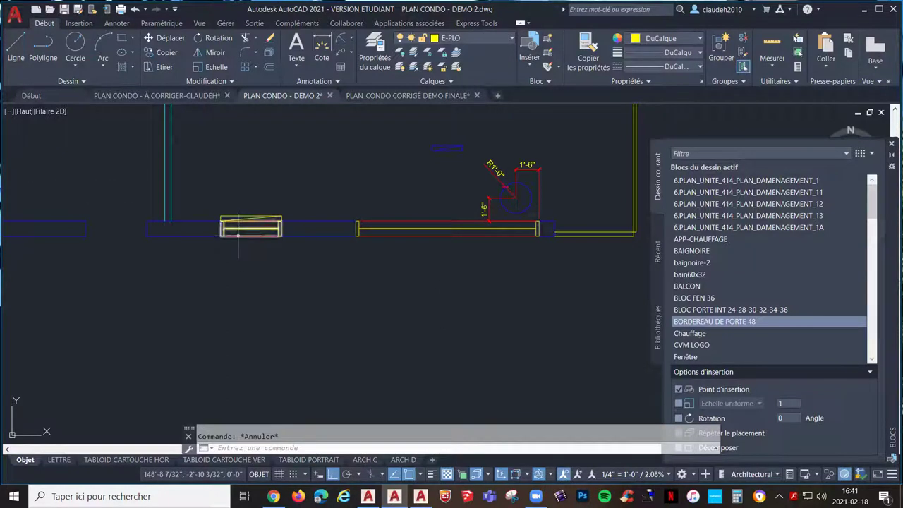
scroll(233, 204, "up", 2)
scroll(248, 207, "down", 4)
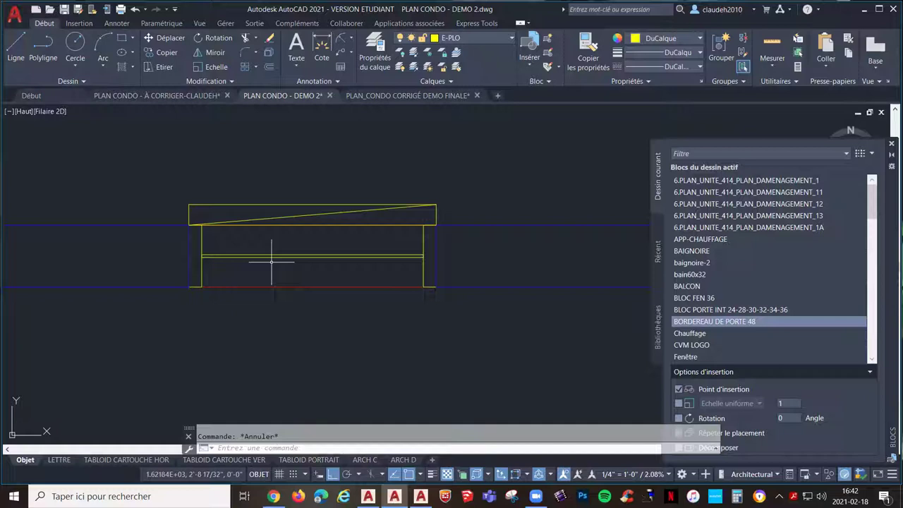
left_click(363, 210)
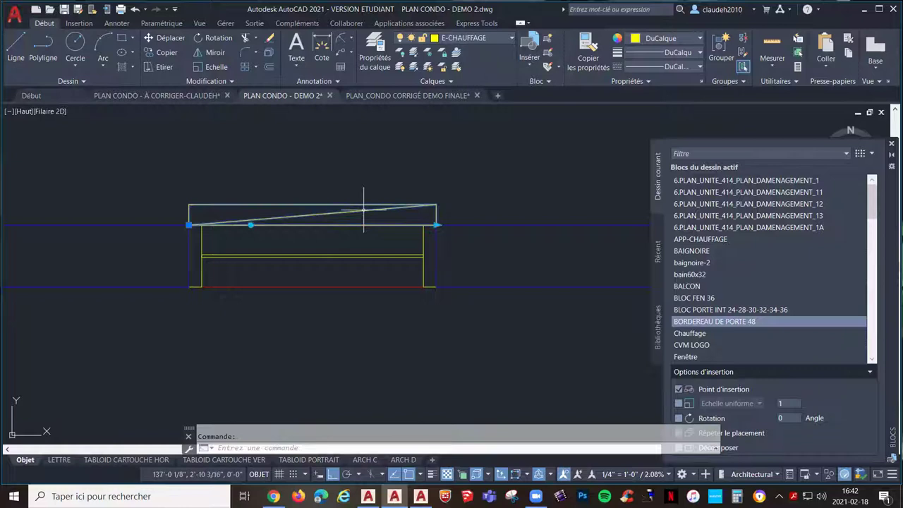
right_click(364, 210)
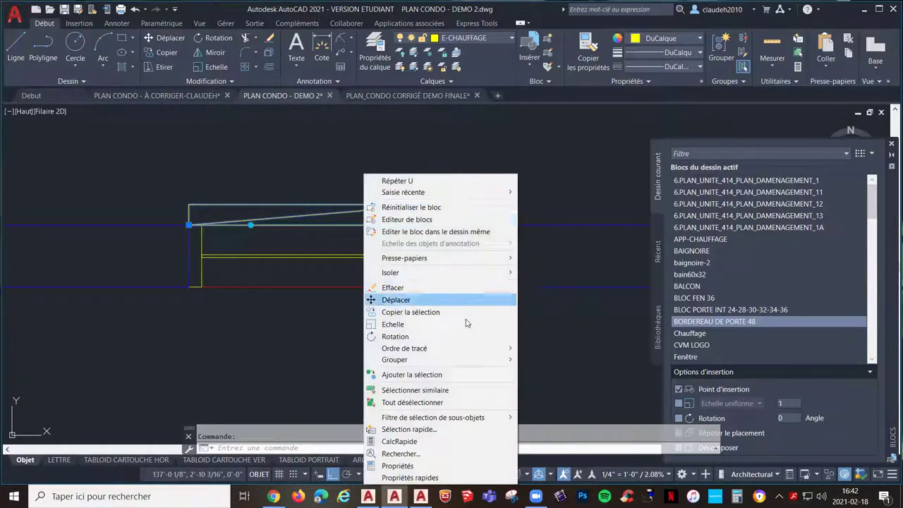
mouse_move(440, 350)
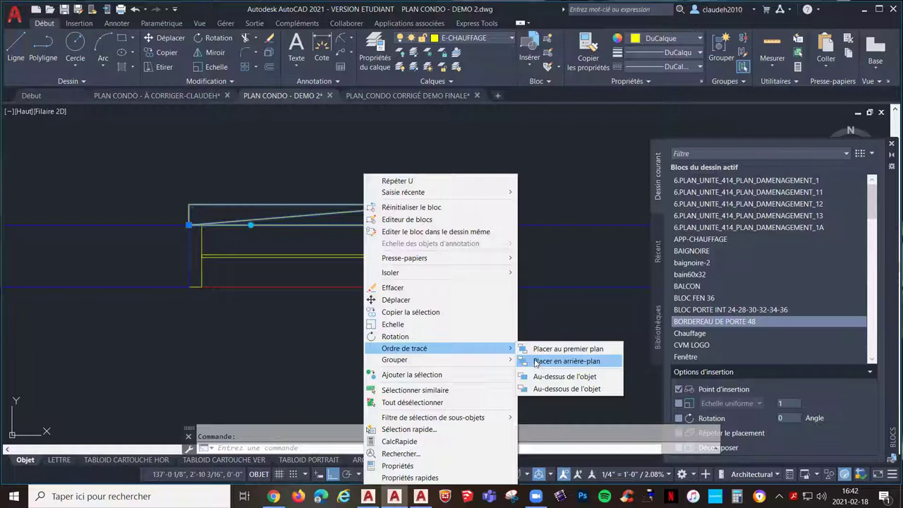
left_click(538, 361)
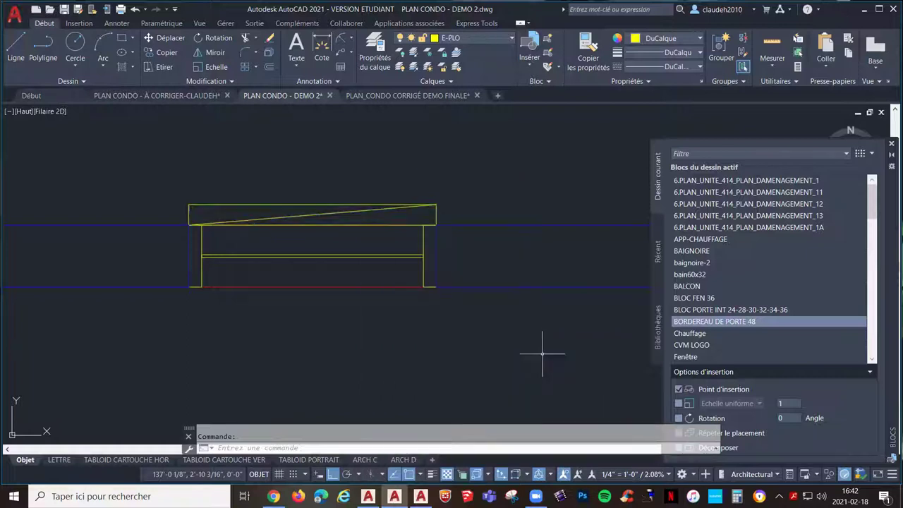
- Place the heater block below the small window in the draw order, using the window's upper edge as the reference object
scroll(359, 225, "up", 5)
scroll(358, 226, "down", 5)
left_click(381, 200)
left_click(379, 197)
right_click(379, 205)
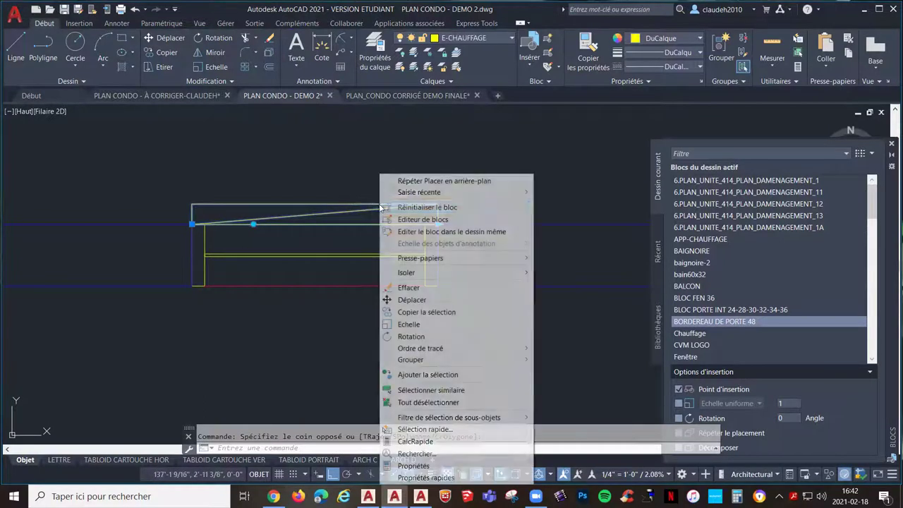
mouse_move(487, 348)
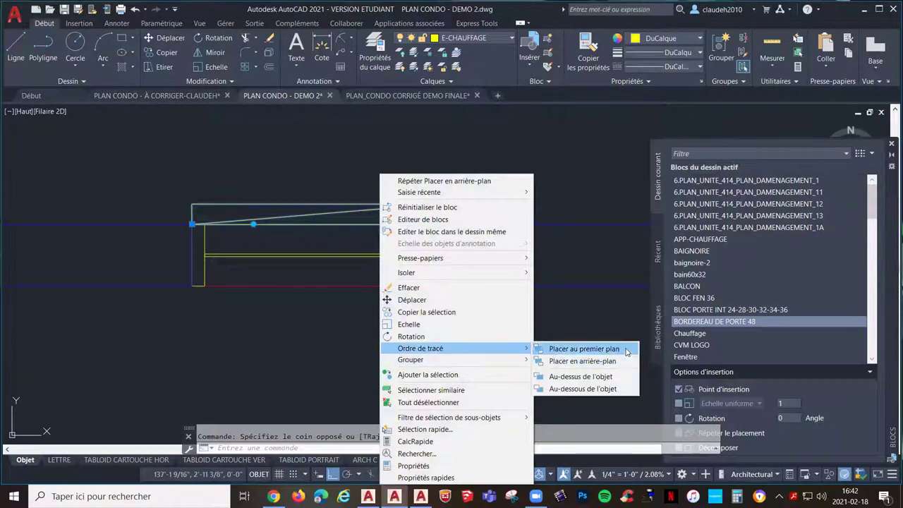
left_click(605, 390)
left_click(416, 226)
key("Return")
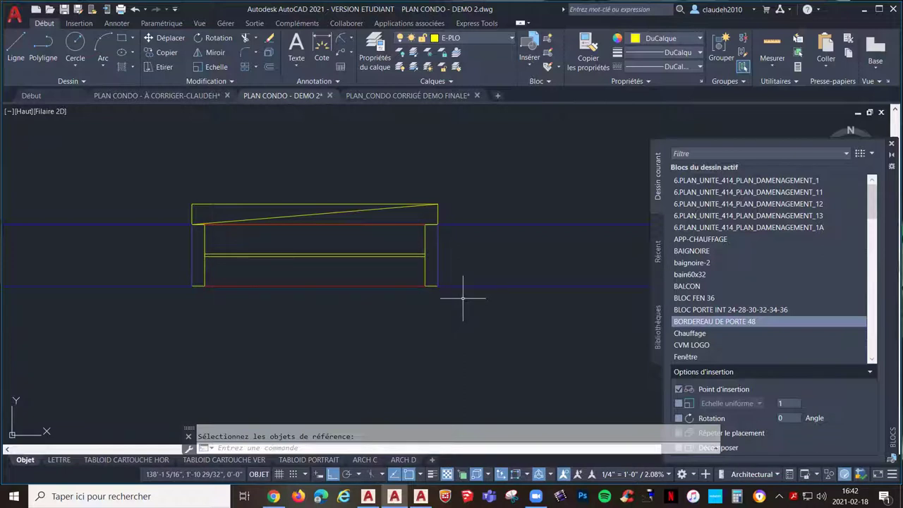
key("Escape")
- Compare the full plan in PLAN CONDO - DEMO 2 with the plan versions in PLAN_CONDO CORRIGÉ DEMO FINALE, and return to DEMO 2
scroll(460, 300, "down", 3)
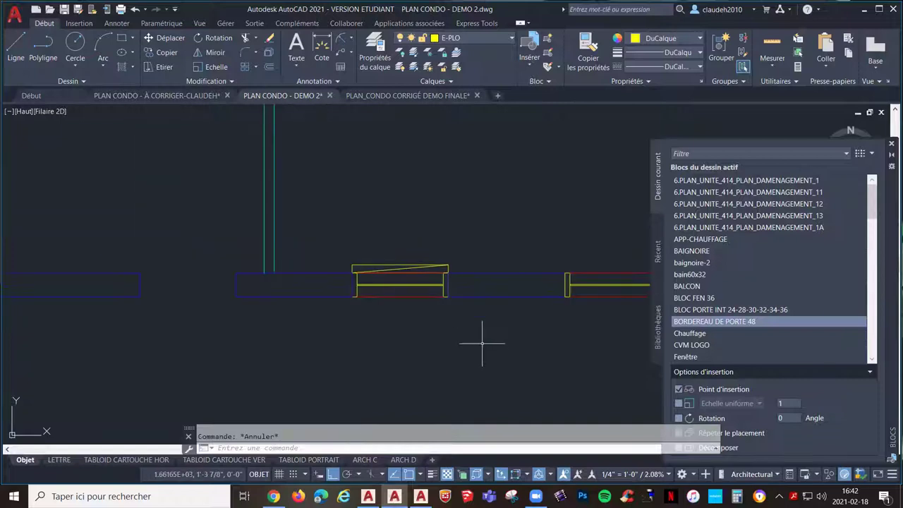
scroll(483, 343, "down", 2)
scroll(483, 344, "down", 3)
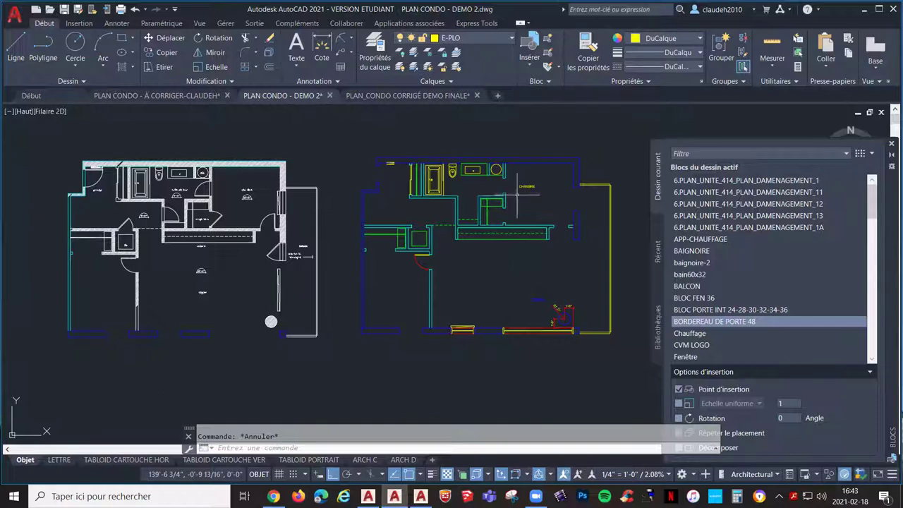
left_click(427, 98)
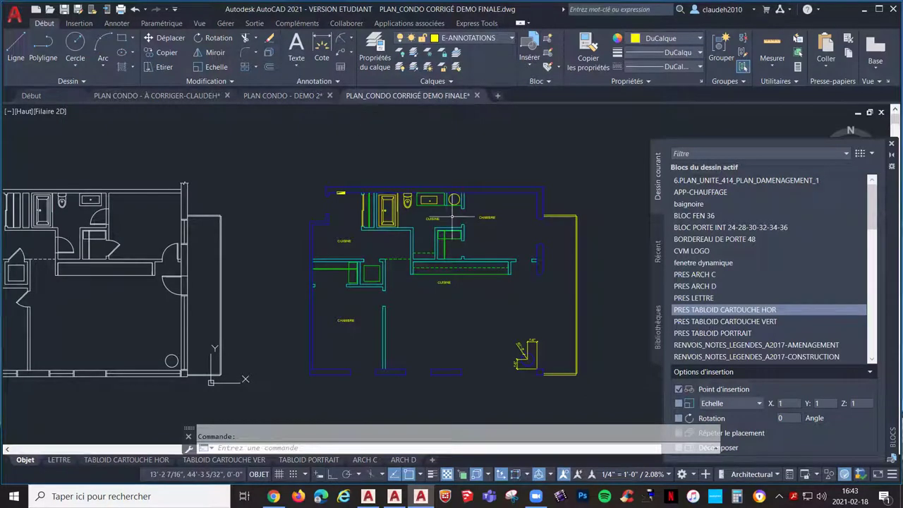
scroll(451, 262, "down", 4)
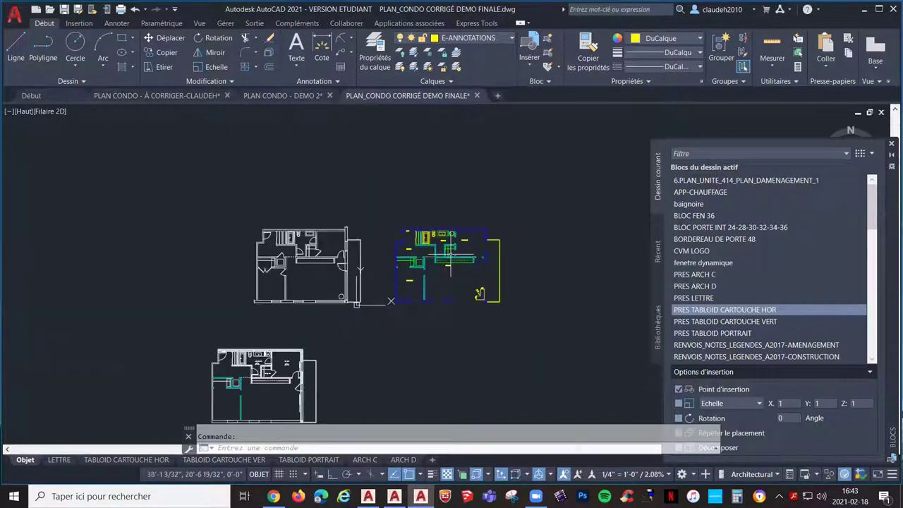
left_click(311, 95)
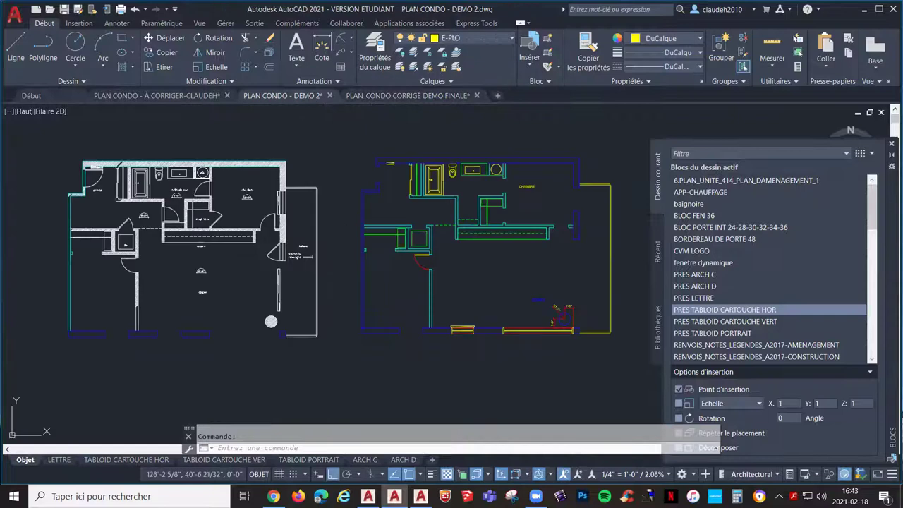
scroll(380, 225, "down", 3)
middle_click_drag(382, 224, 620, 261)
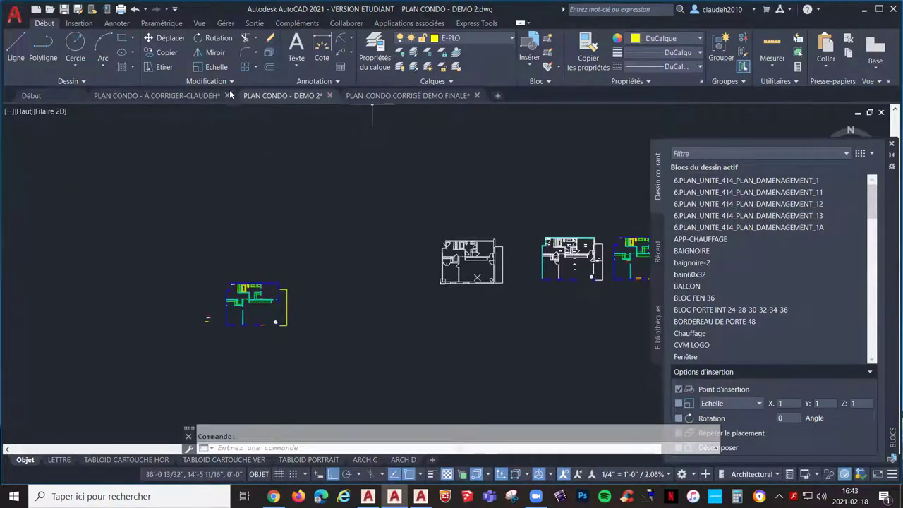
left_click(190, 96)
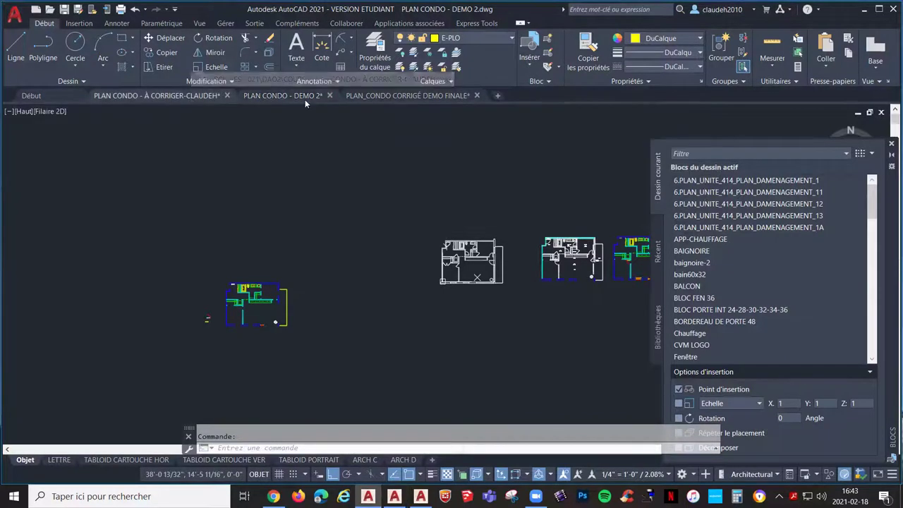
left_click(378, 94)
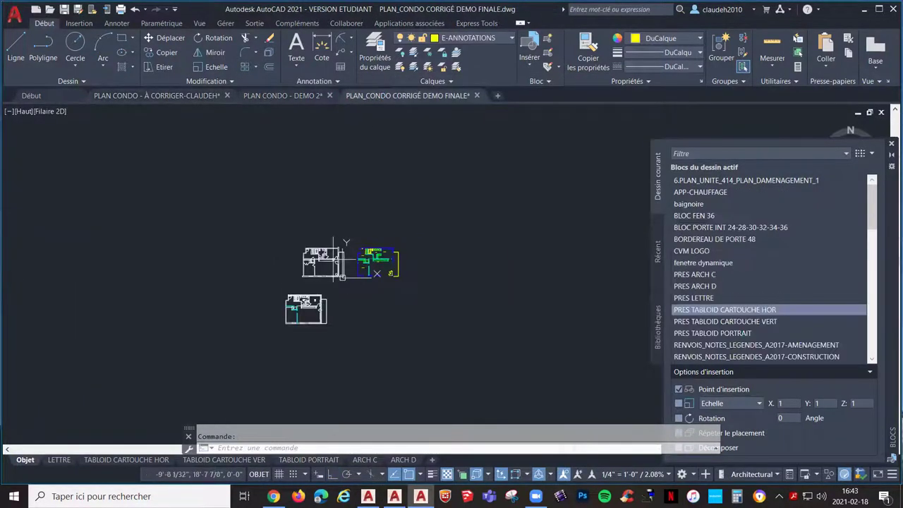
scroll(347, 242, "up", 6)
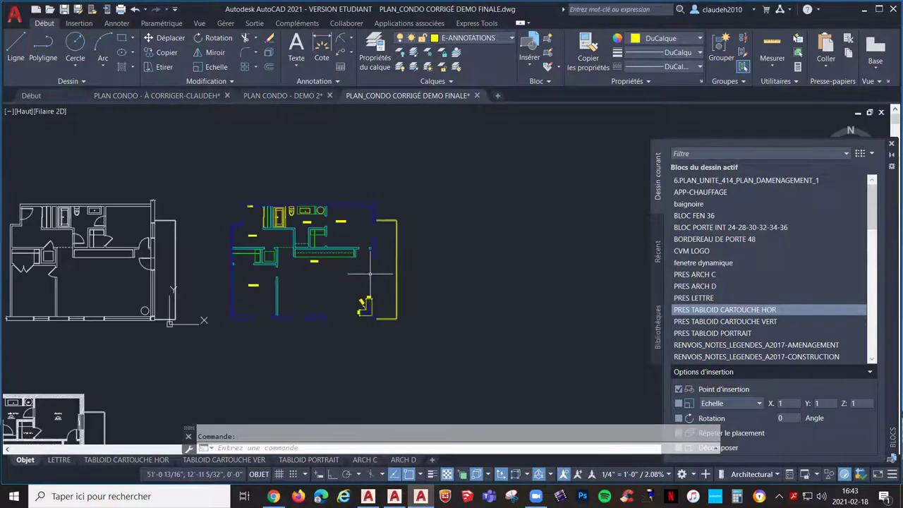
scroll(298, 223, "up", 3)
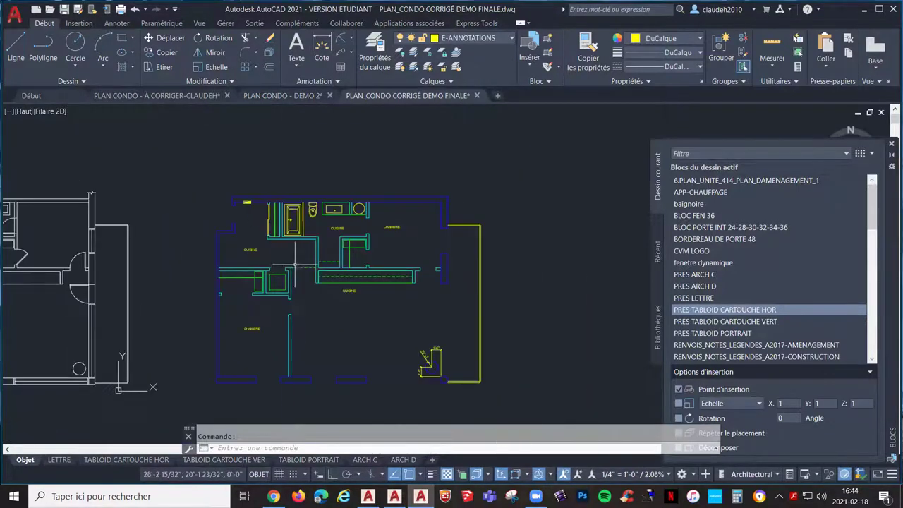
left_click(286, 95)
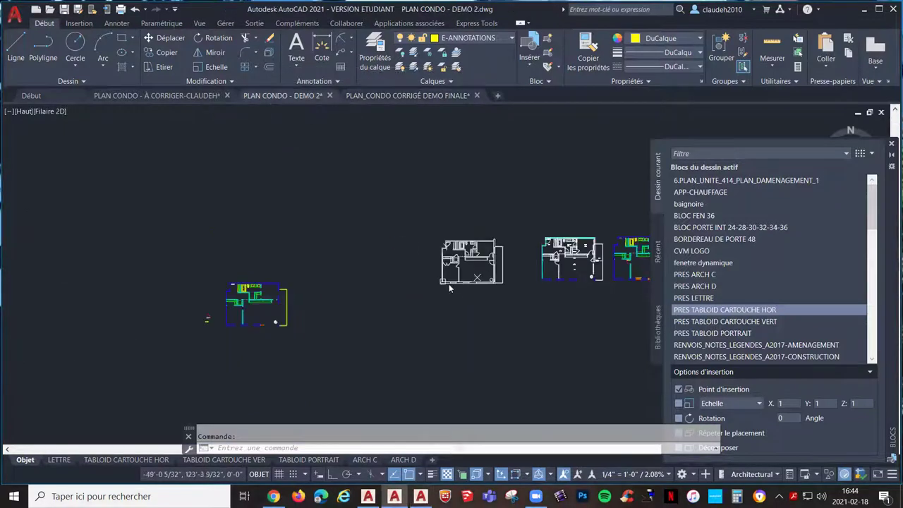
middle_click_drag(498, 282, 332, 304)
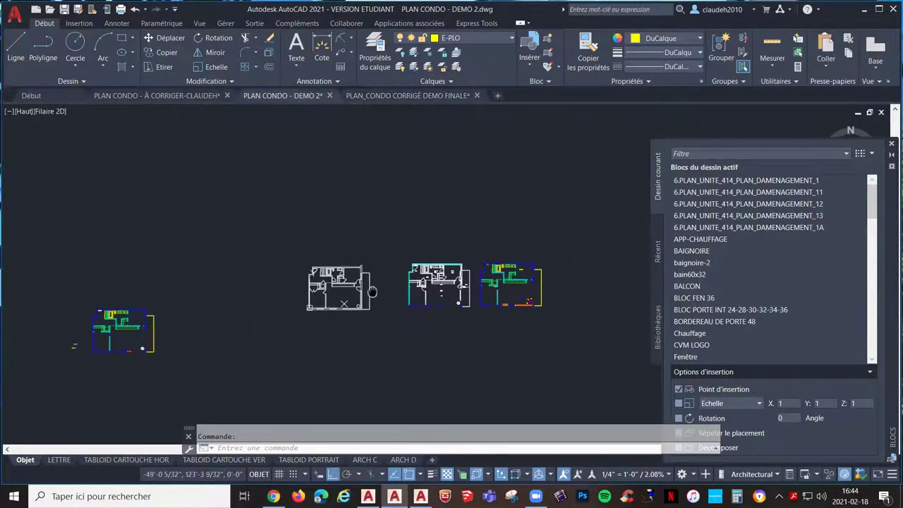